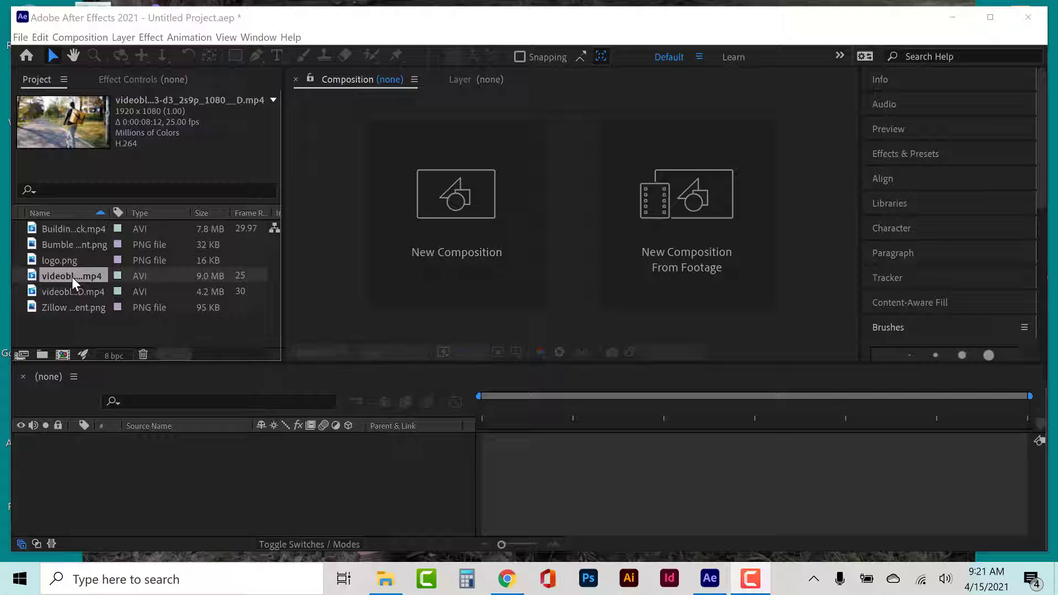
Create a composition from the food-delivery scooter clip and scrub through its footage, returning to the start
left_click_drag(71, 276, 88, 458)
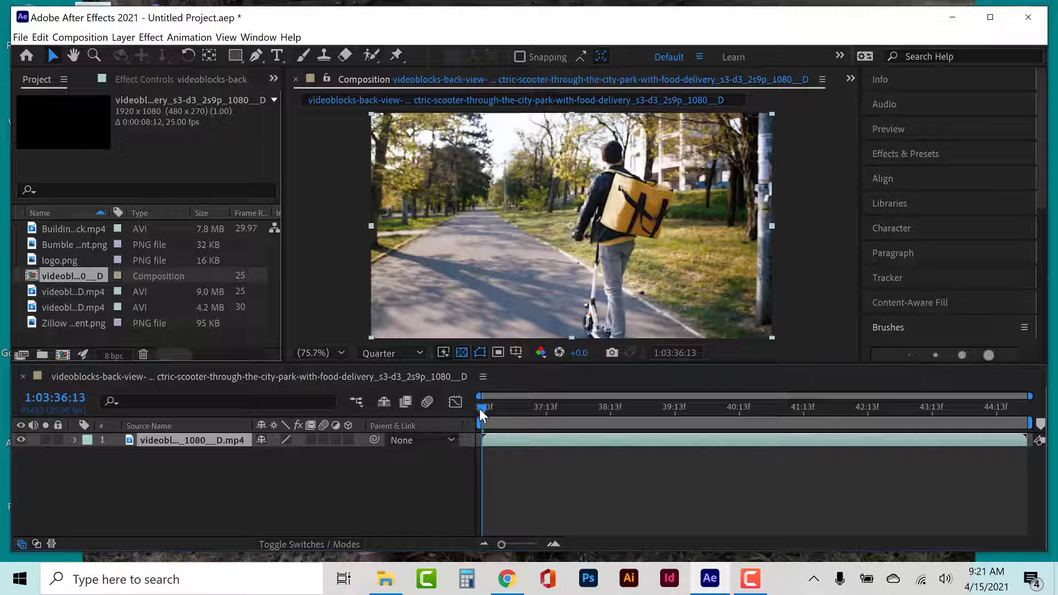
left_click_drag(479, 408, 792, 411)
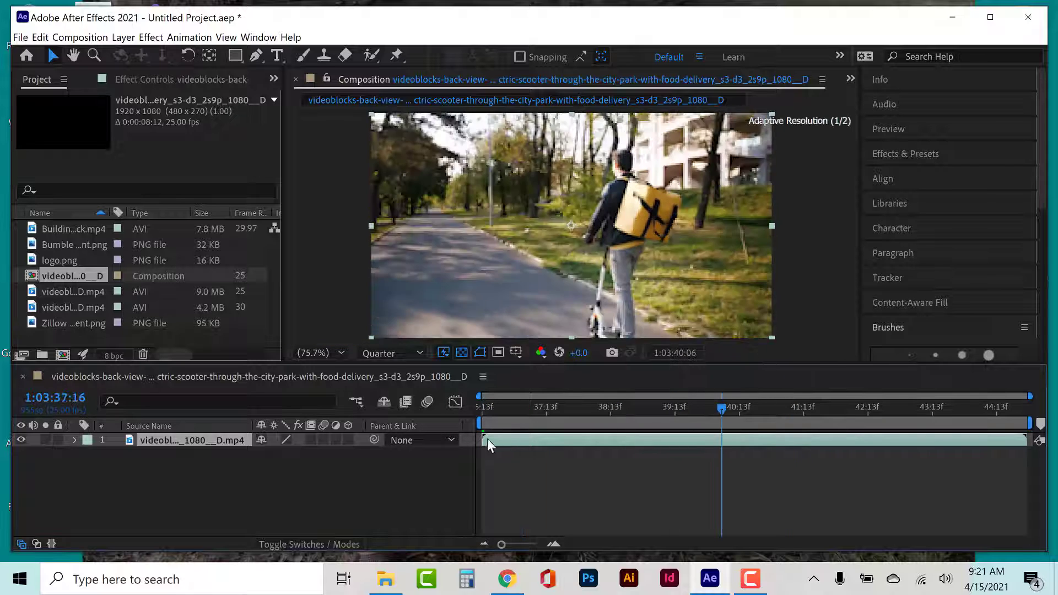
left_click_drag(488, 444, 444, 445)
Set the composition's start timecode to 0:00:00:00
left_click(80, 37)
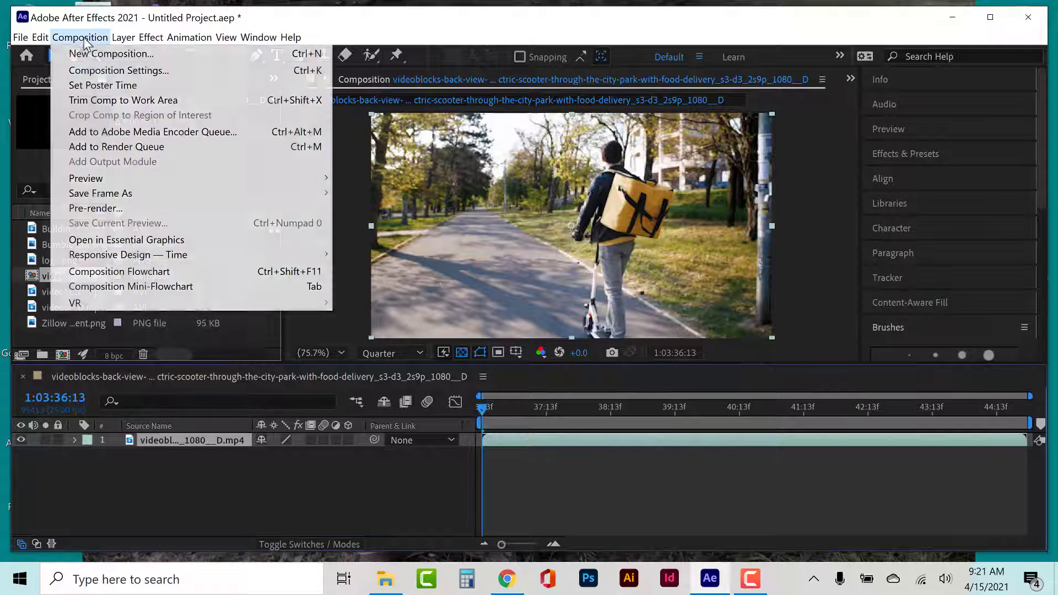
left_click(111, 69)
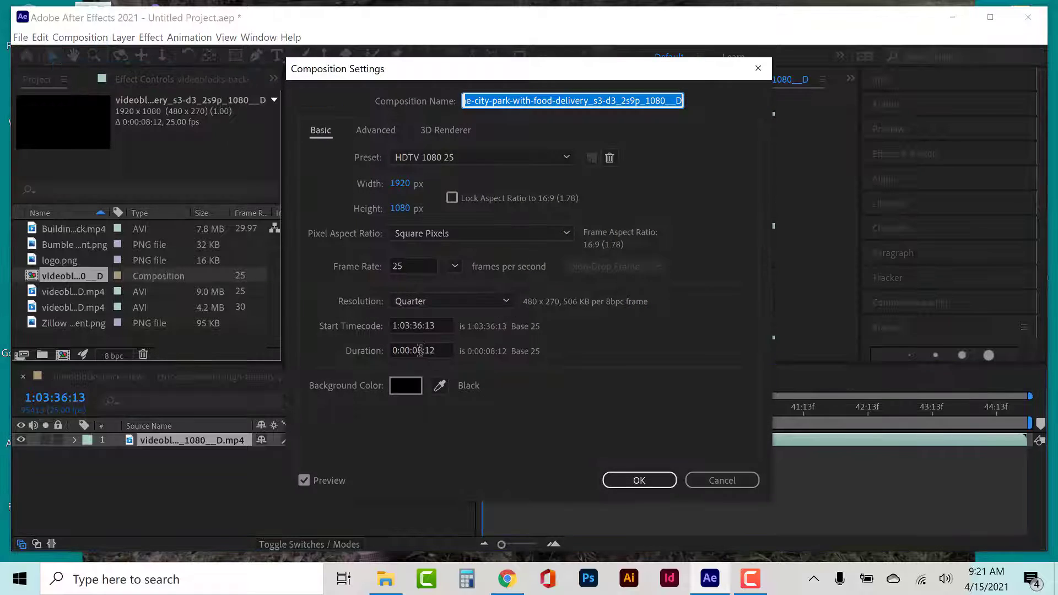
left_click(397, 327)
type("0:00:00:00")
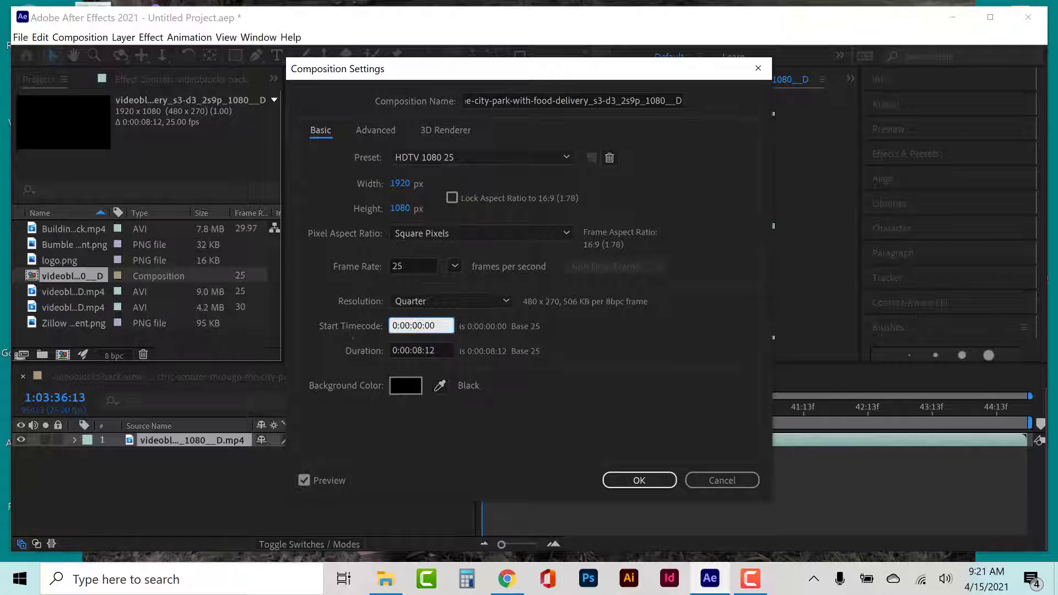
key("Return")
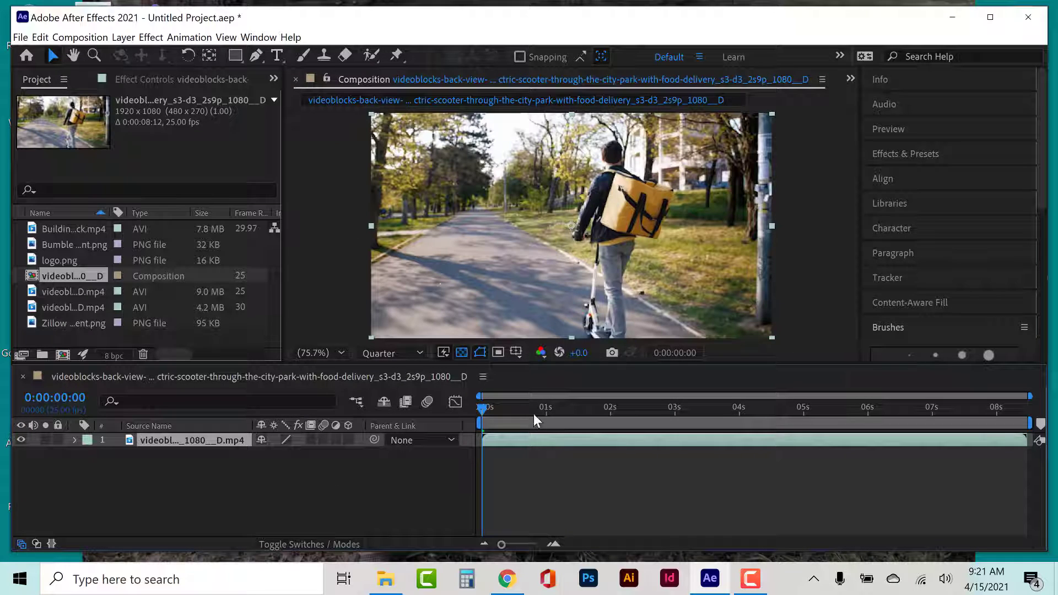
Return to the first frame and start Track Motion on the scooter footage layer
left_click_drag(534, 414, 468, 421)
left_click(487, 408)
left_click_drag(547, 408, 447, 428)
left_click(189, 37)
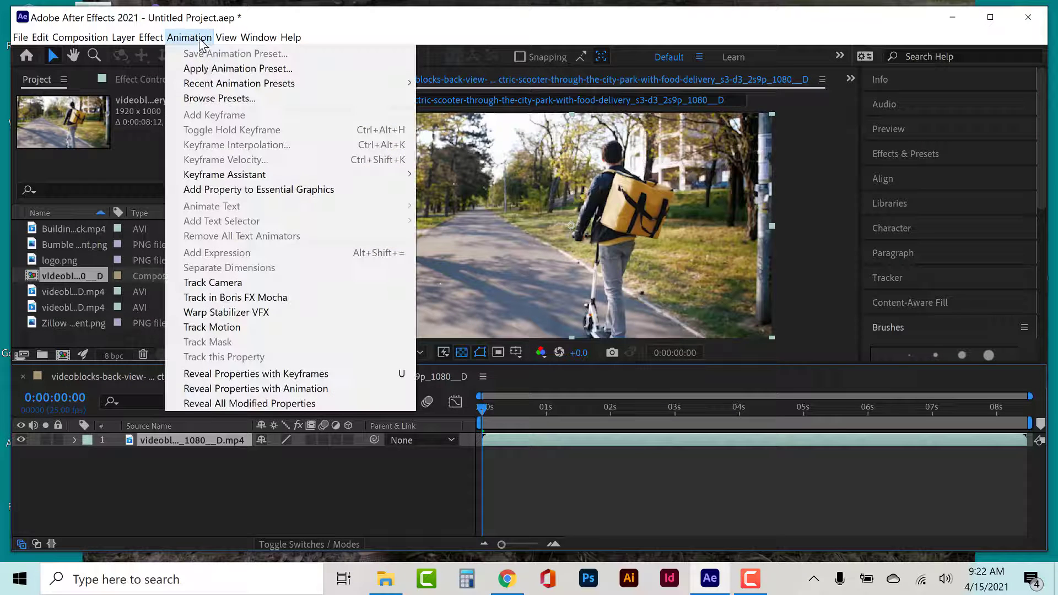
left_click(207, 326)
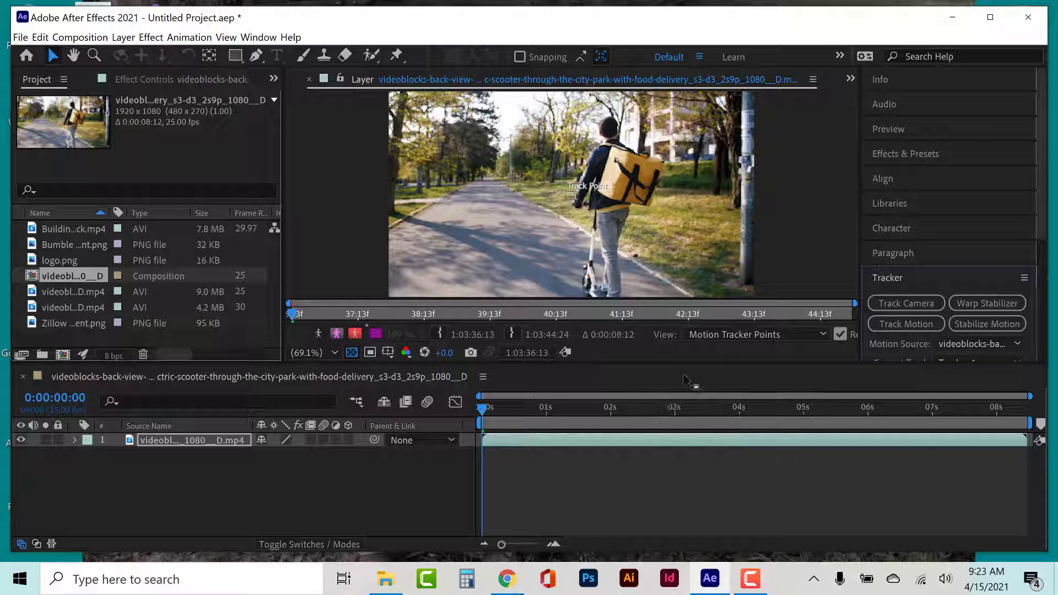
scroll(898, 267, "down", 5)
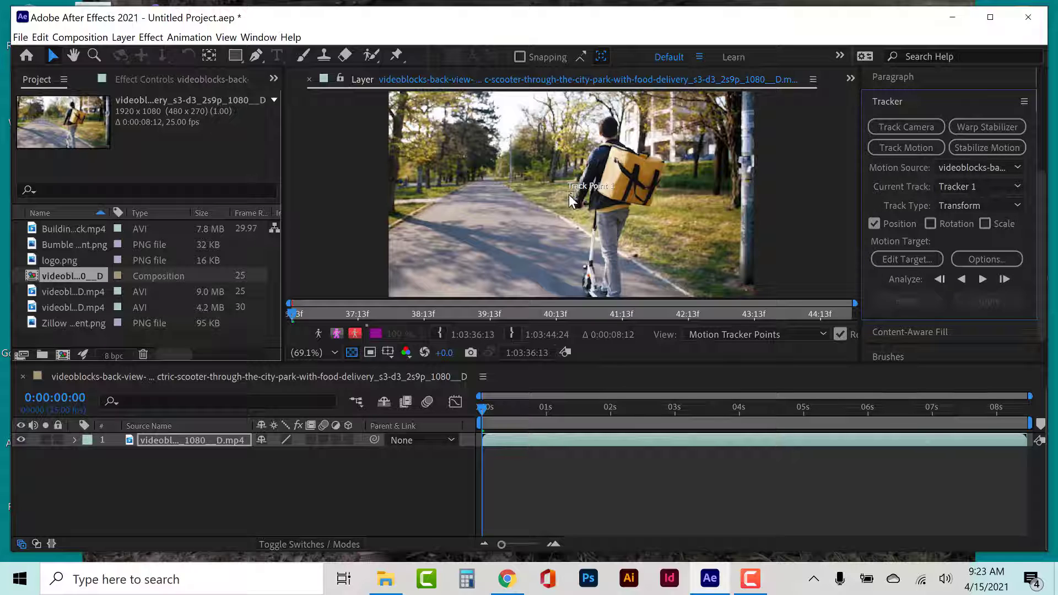
Move Track Point 1 onto the back of the rider's head
key("period")
key("period")
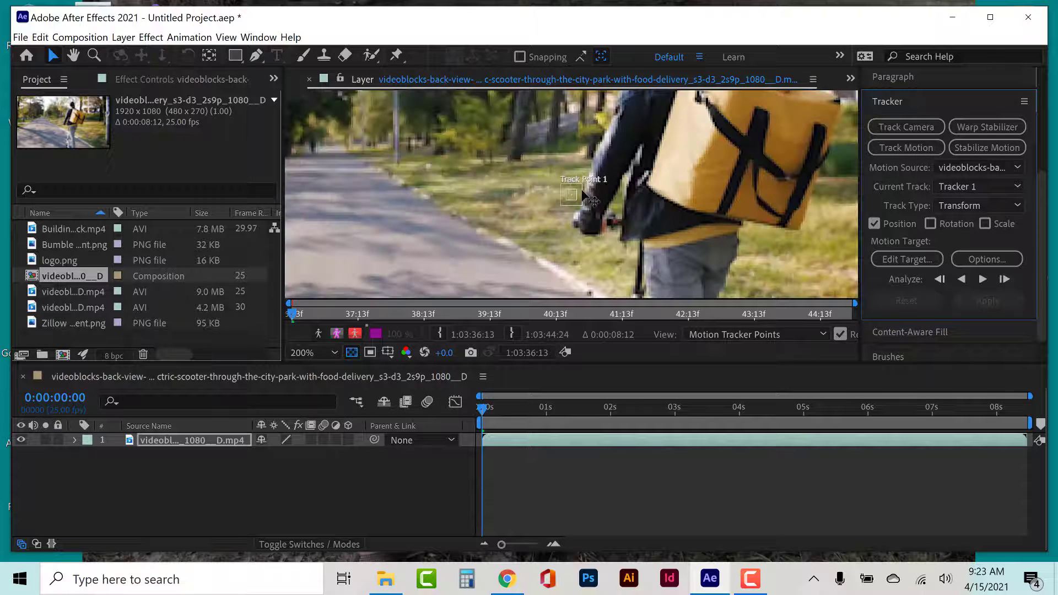
left_click_drag(584, 196, 695, 105)
left_click_drag(737, 149, 651, 244)
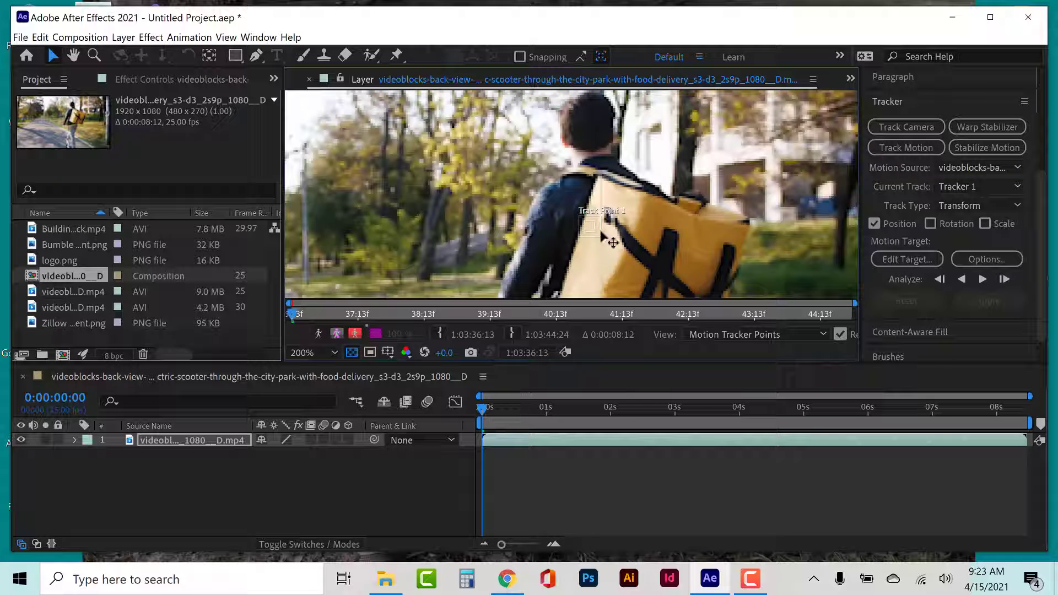
left_click_drag(602, 235, 602, 128)
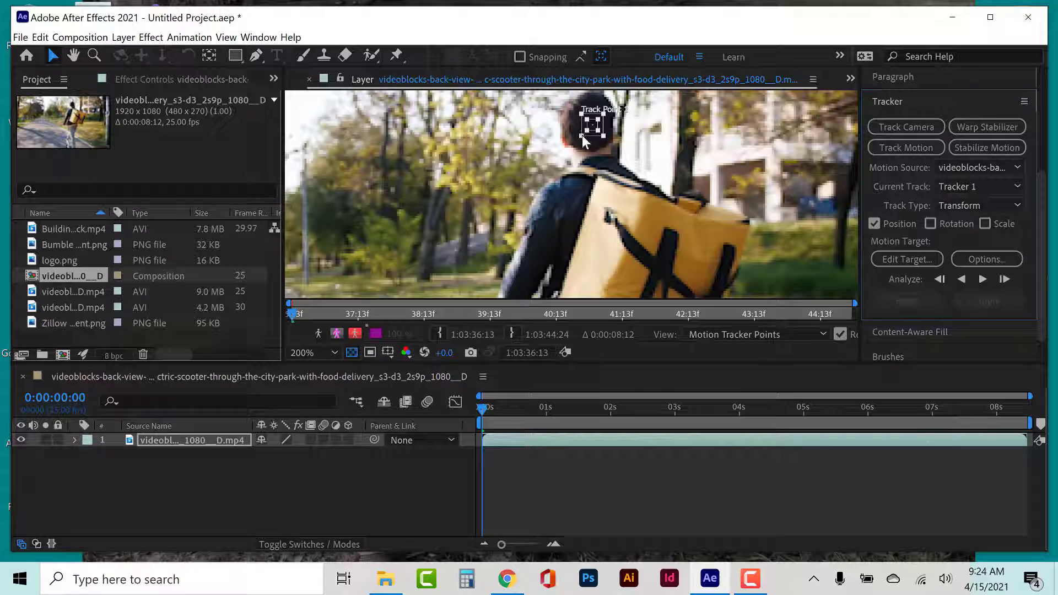
Enlarge the track point's search region around the rider's head and extend its feature region over the head
left_click_drag(582, 134, 560, 151)
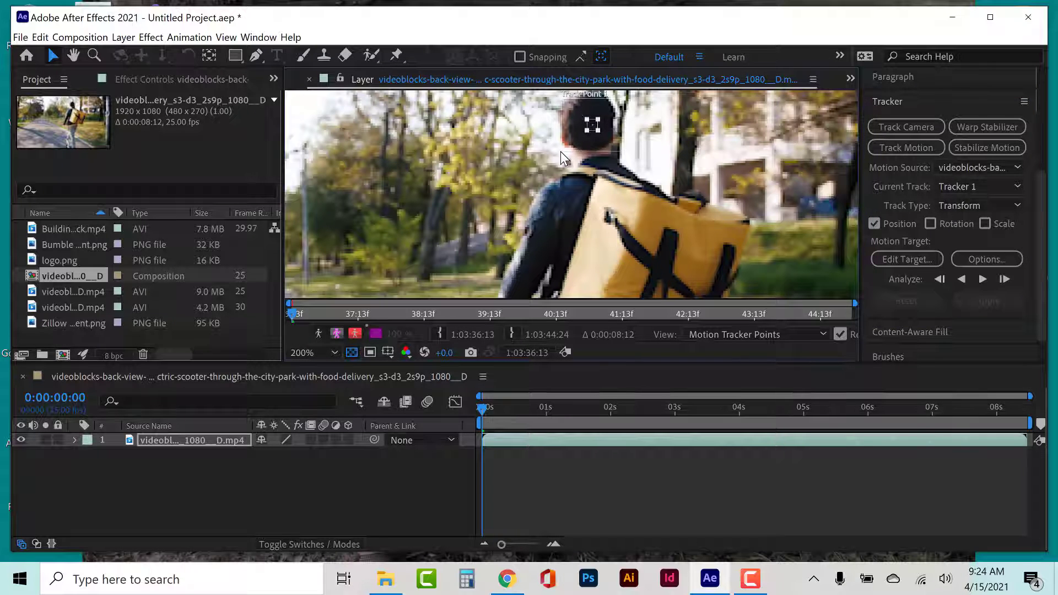
key("h")
left_click_drag(645, 160, 628, 235)
key("v")
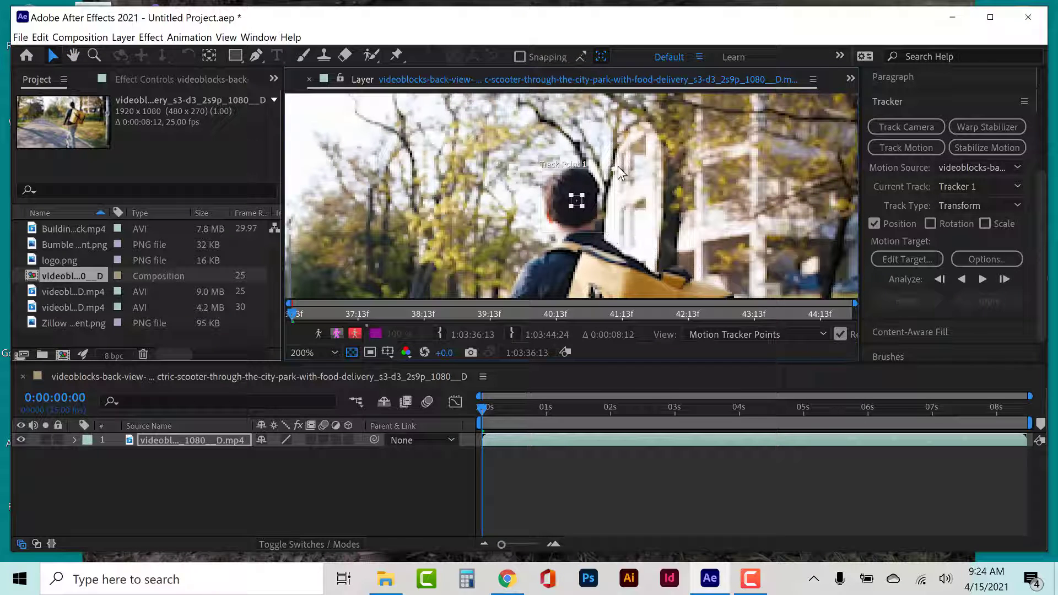
left_click_drag(615, 168, 608, 170)
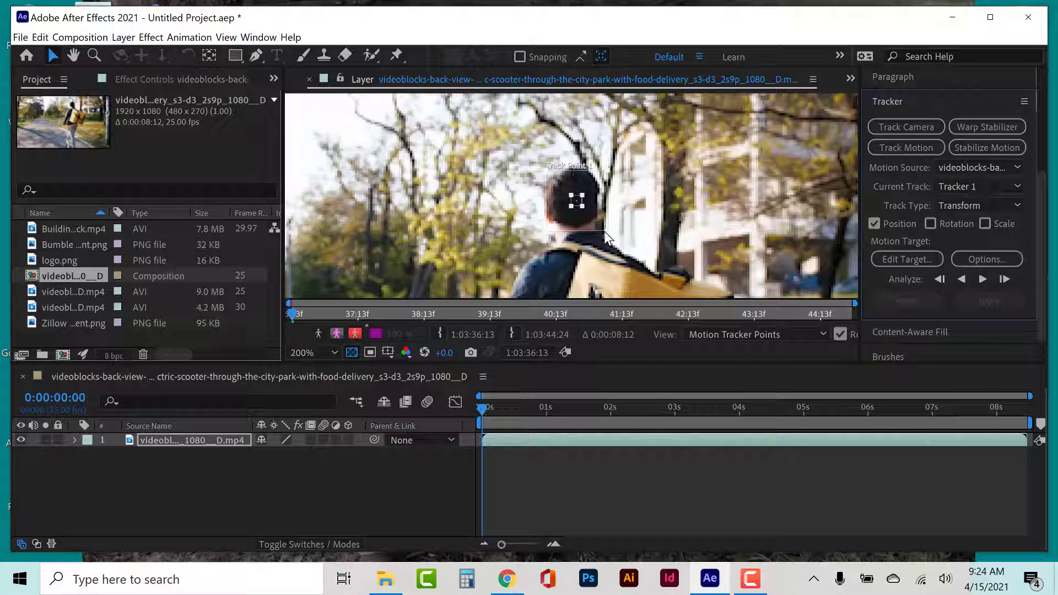
mouse_move(606, 230)
left_mouse_down()
mouse_move(609, 240)
mouse_move(590, 214)
mouse_move(607, 234)
mouse_move(599, 227)
left_mouse_up()
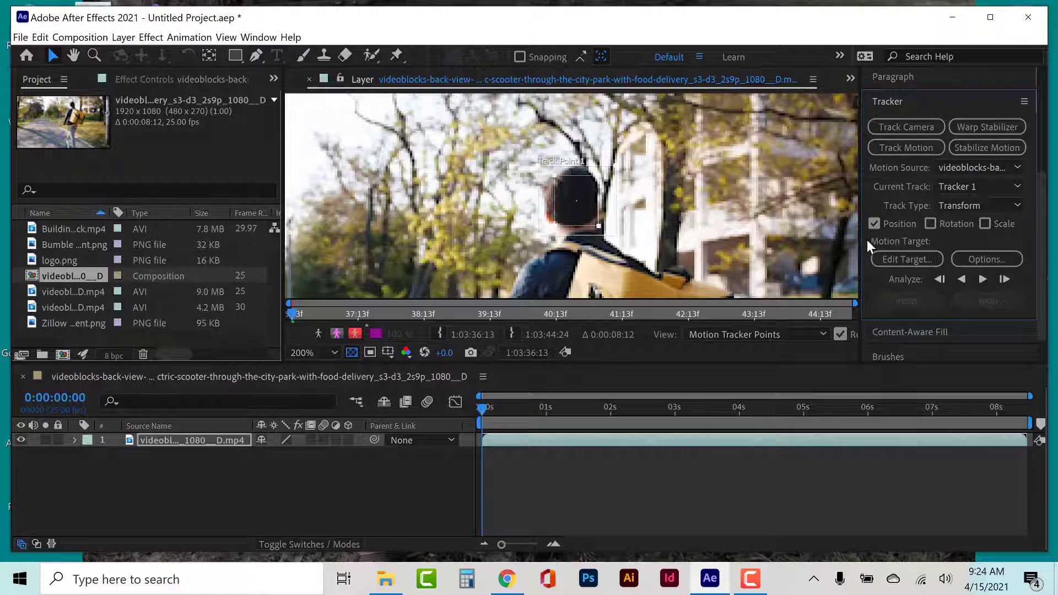
Accept the motion tracker options with the Luminance channel and fine-tune the upper corner of the track point's feature region
left_click(995, 263)
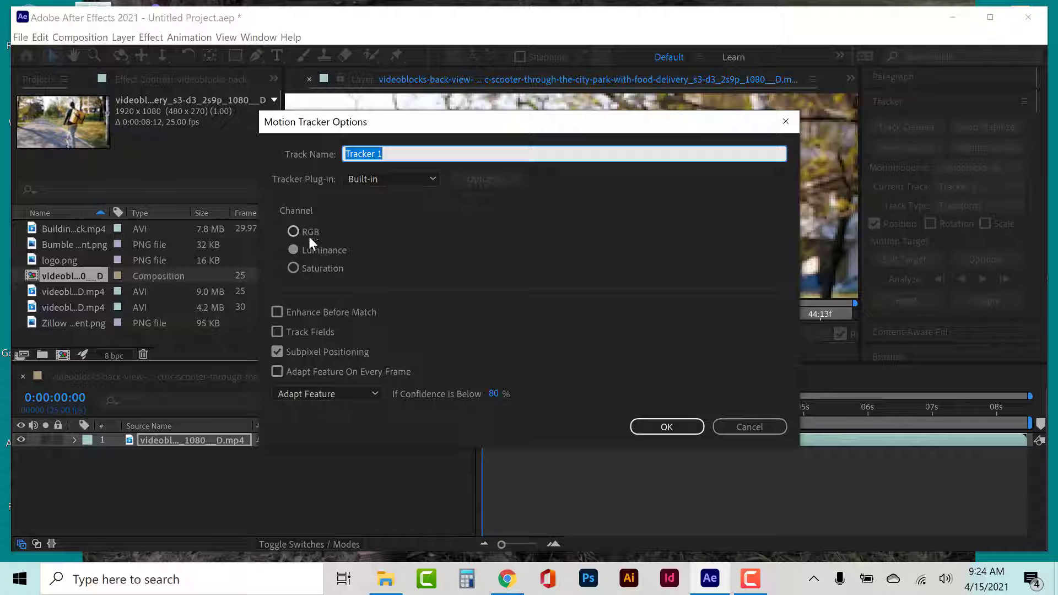
left_click(668, 427)
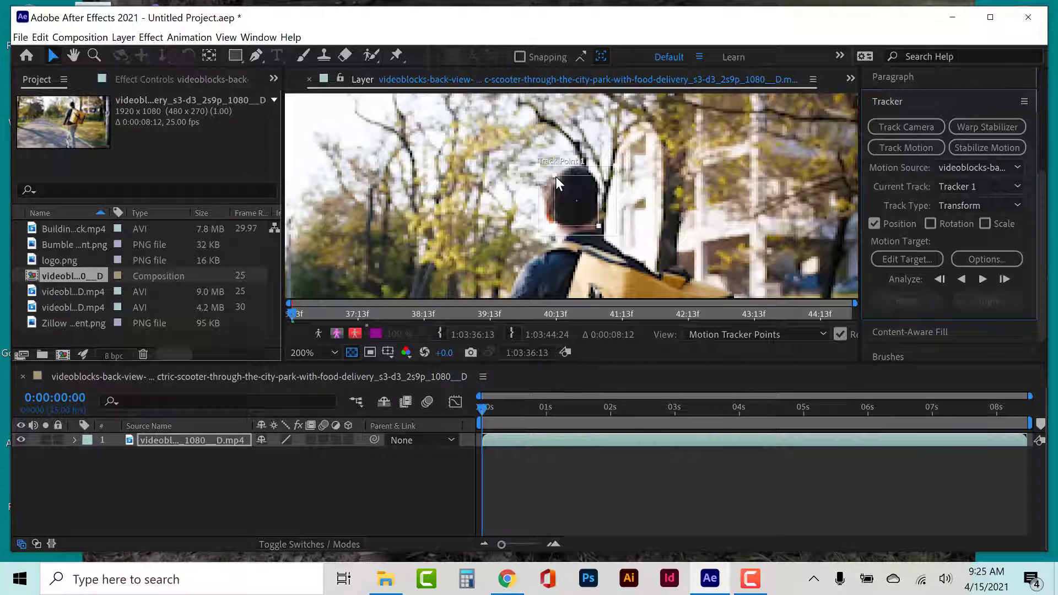
left_click_drag(556, 179, 553, 178)
left_click(944, 166)
left_click(923, 198)
left_click(956, 187)
left_click(957, 187)
Analyze the head track forward one frame at a time for six frames, to 0:00:00:06
scroll(550, 243, "down", 2)
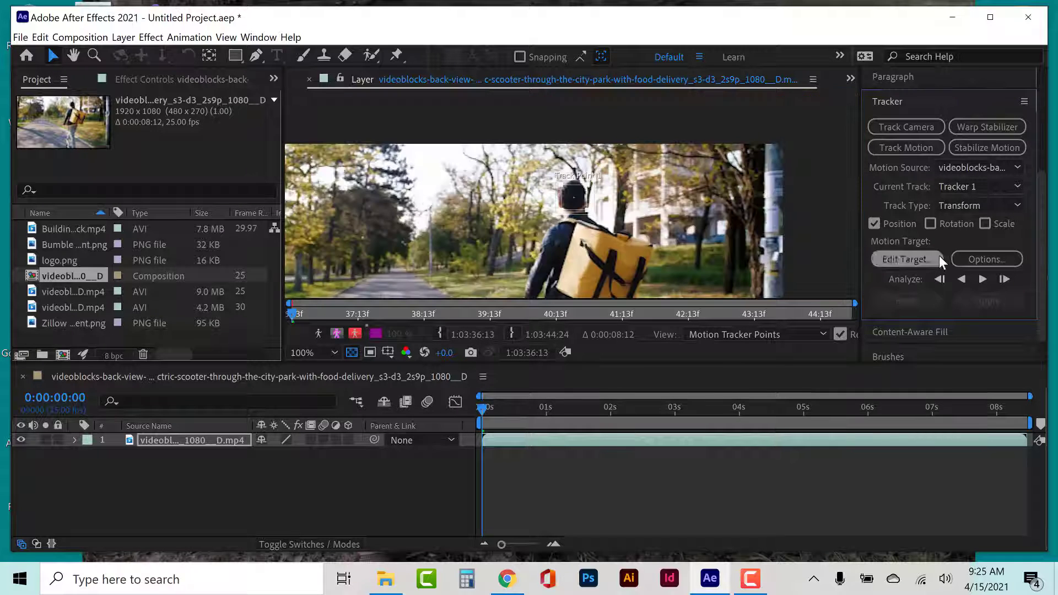
left_click(1004, 280)
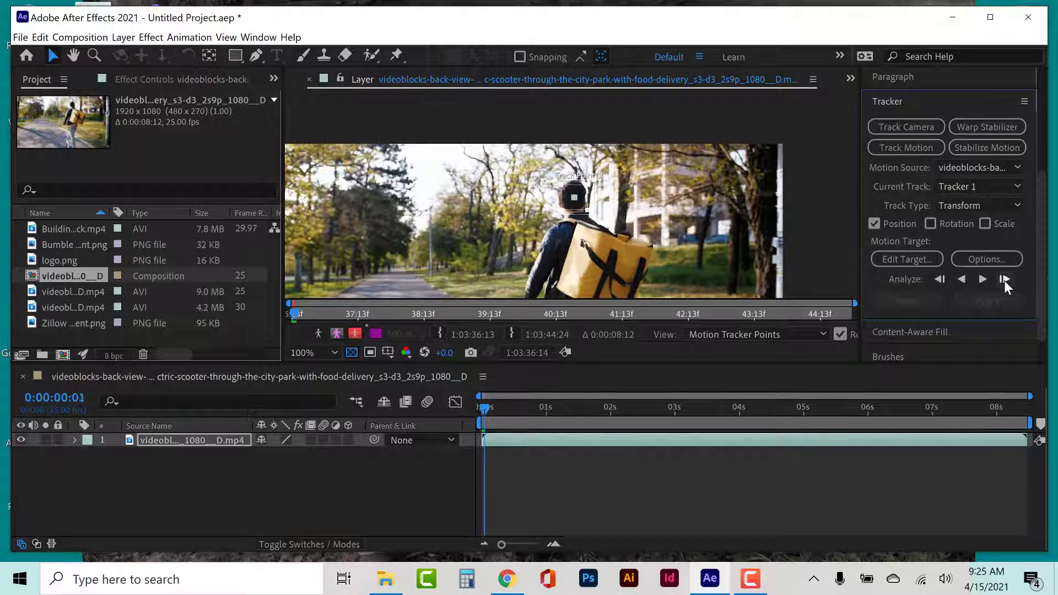
left_click(1004, 280)
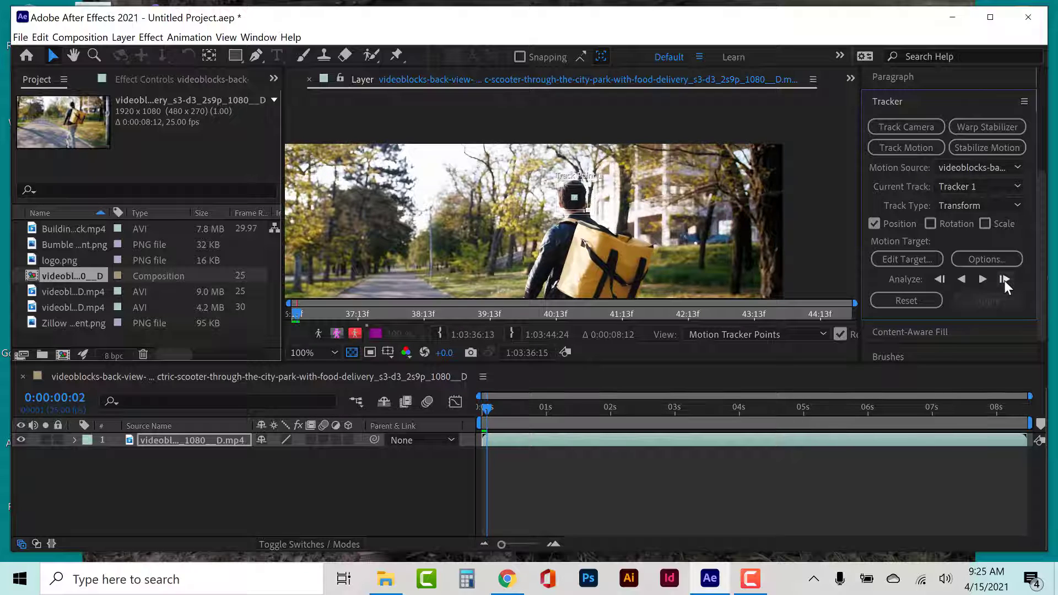
left_click(1004, 280)
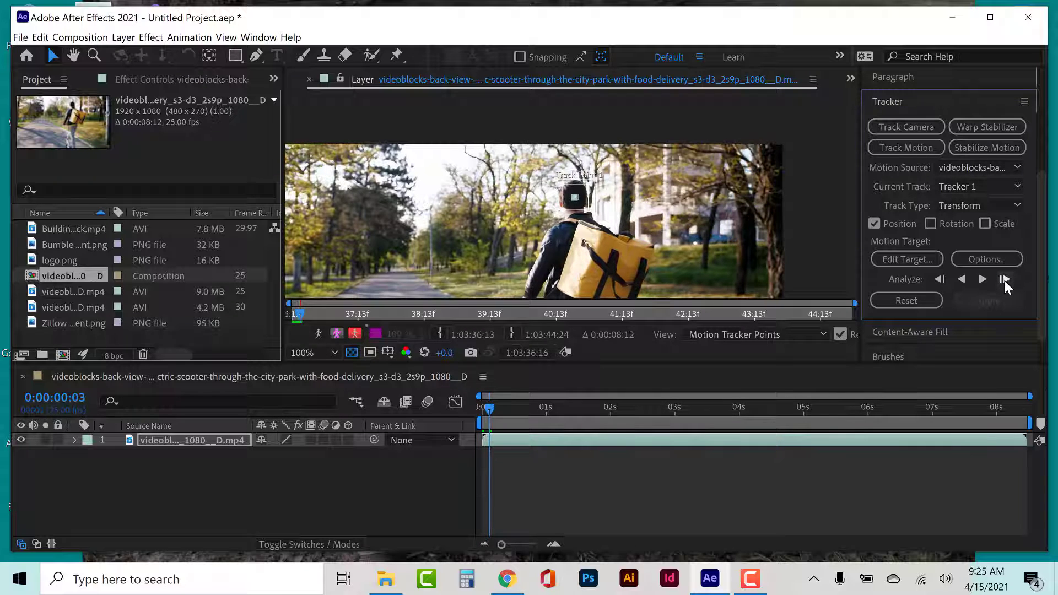
left_click(1004, 280)
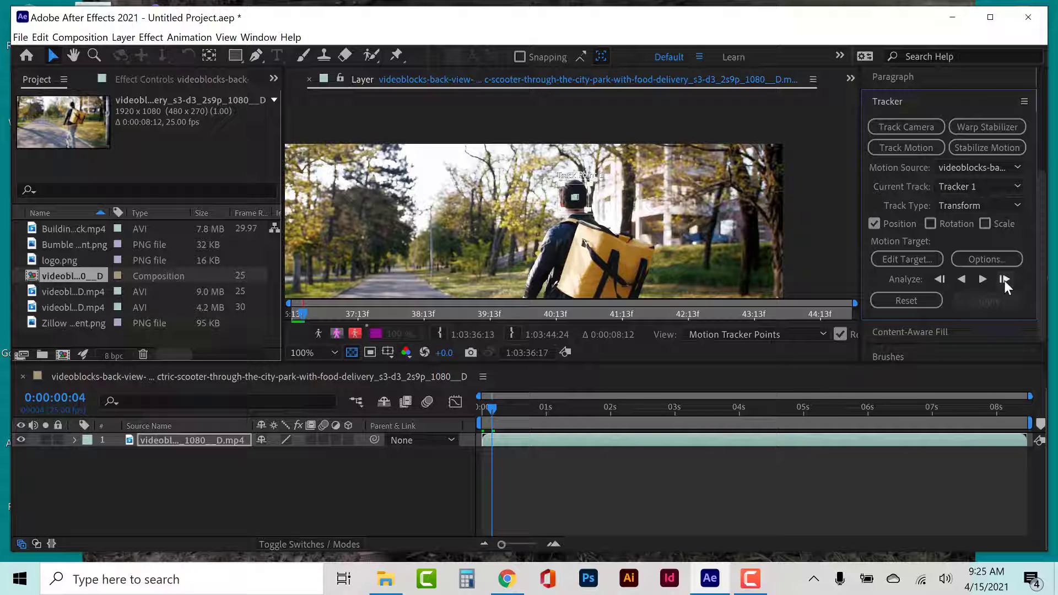
left_click(1004, 280)
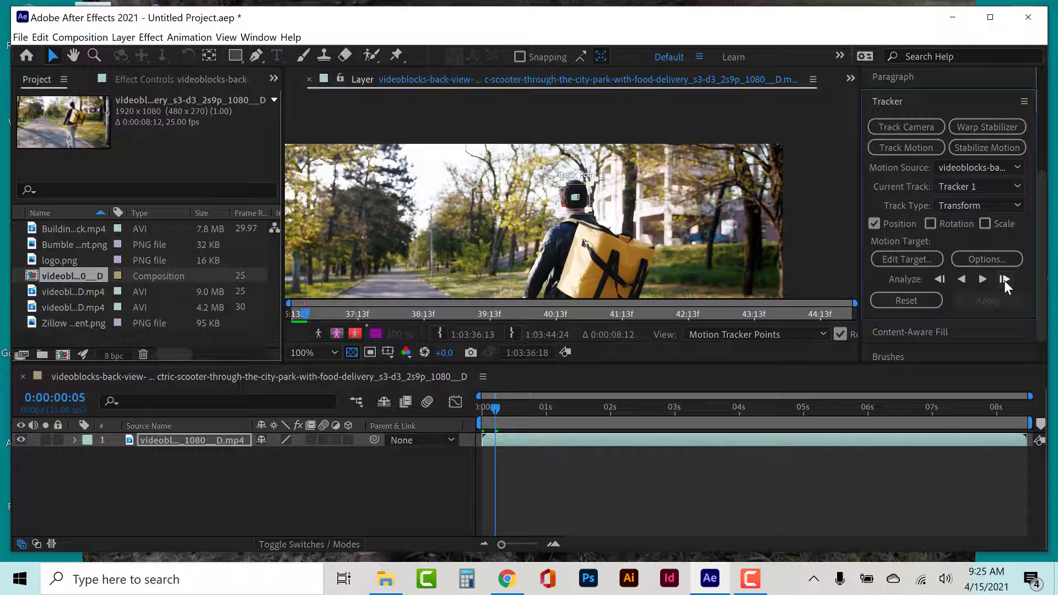
left_click(1003, 280)
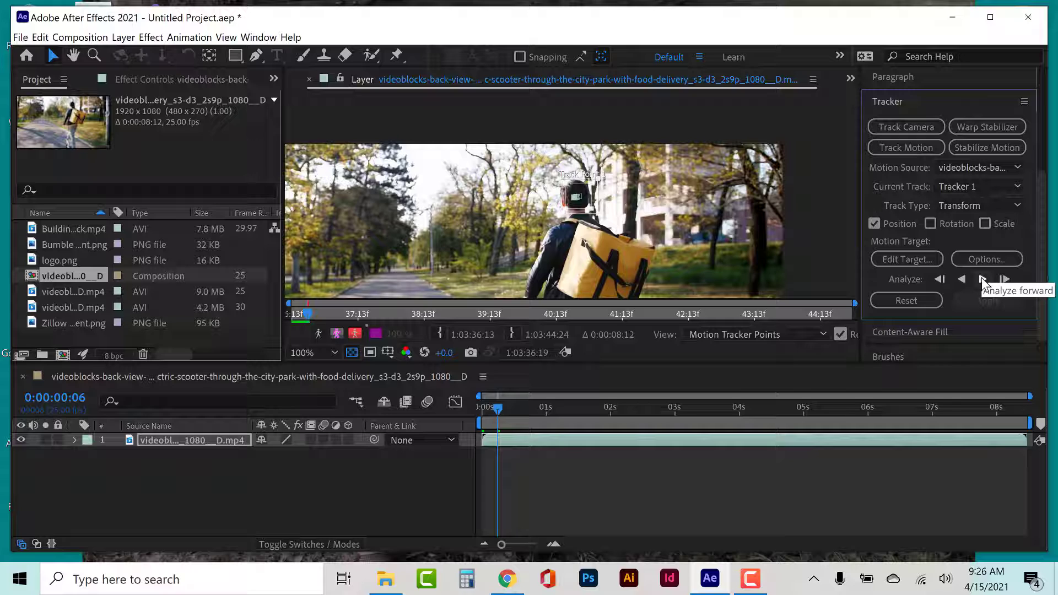
Analyze the head track forward in stages, stopping to check the path at 0:00:00:18, 0:00:01:13 and 0:00:02:03
left_click(980, 277)
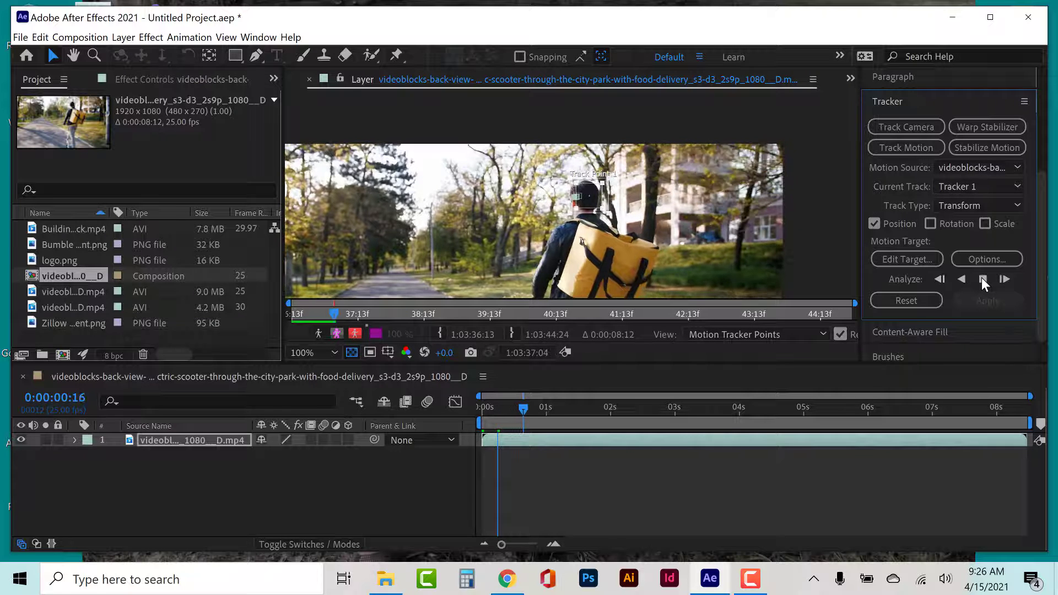
left_click(982, 279)
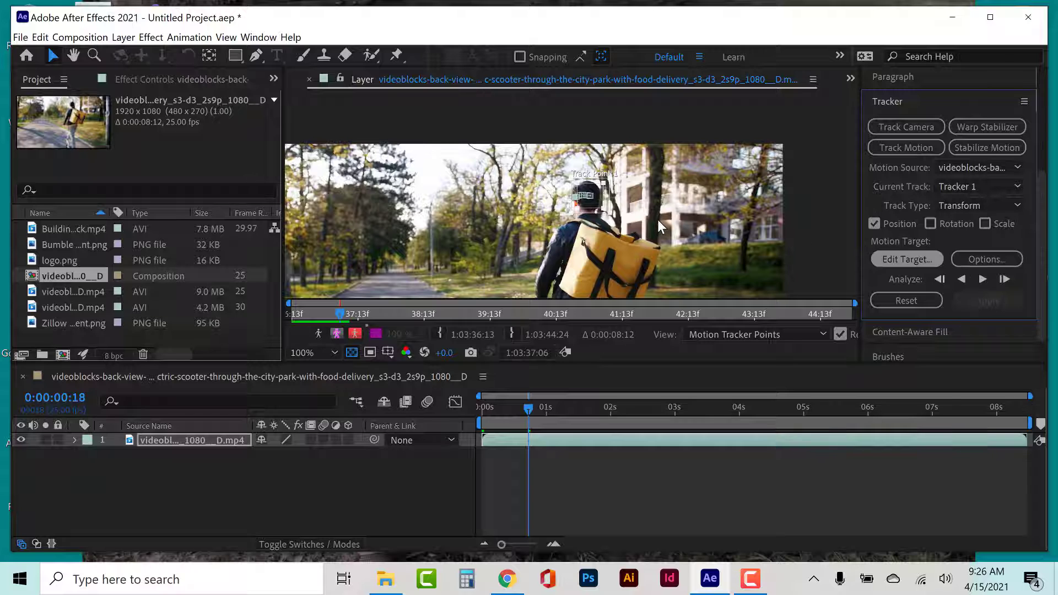
scroll(658, 221, "up", 2)
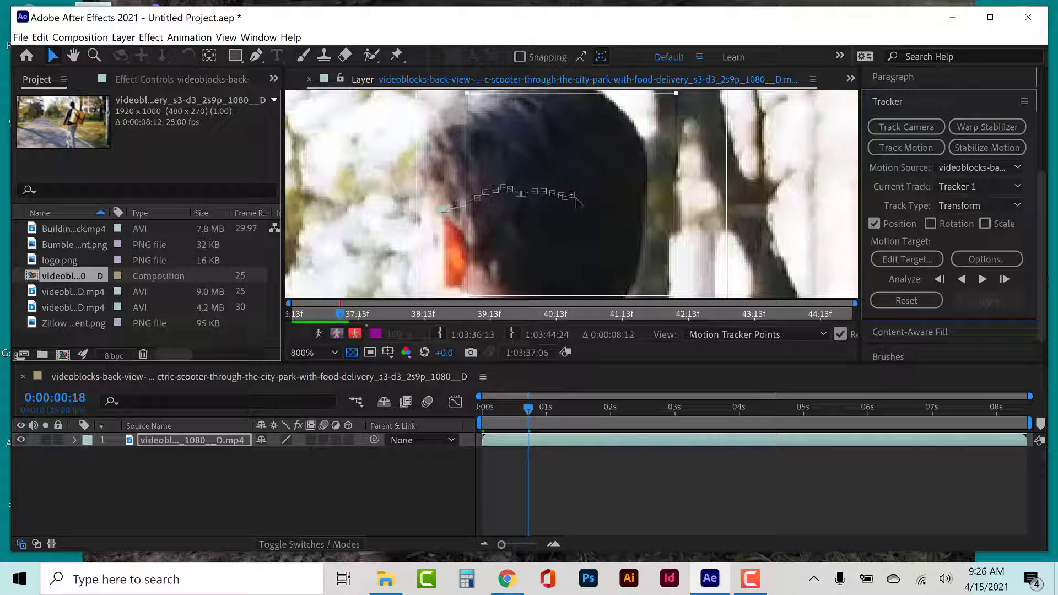
left_click(983, 279)
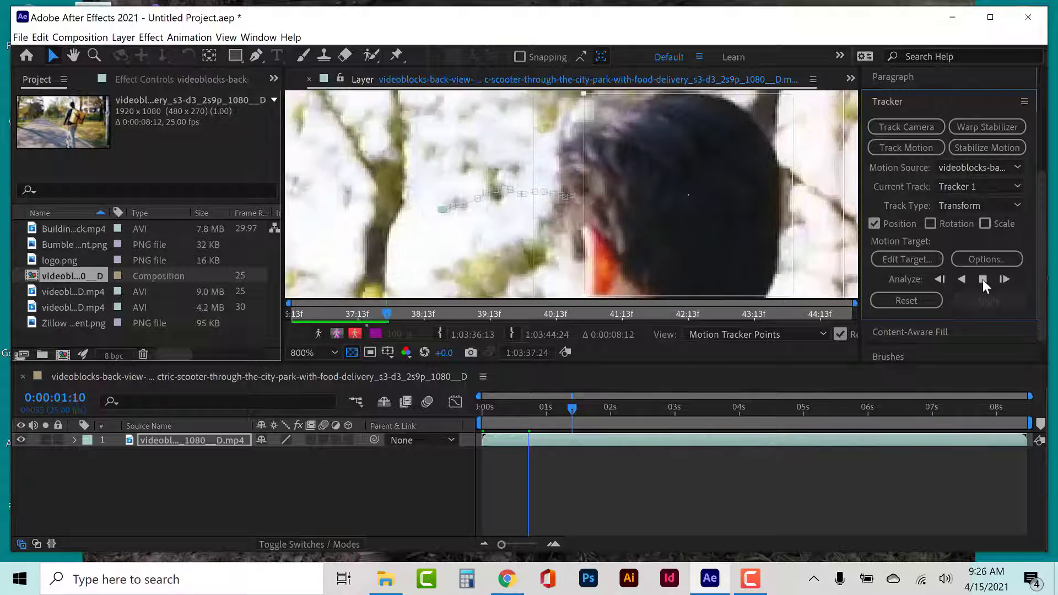
left_click(983, 279)
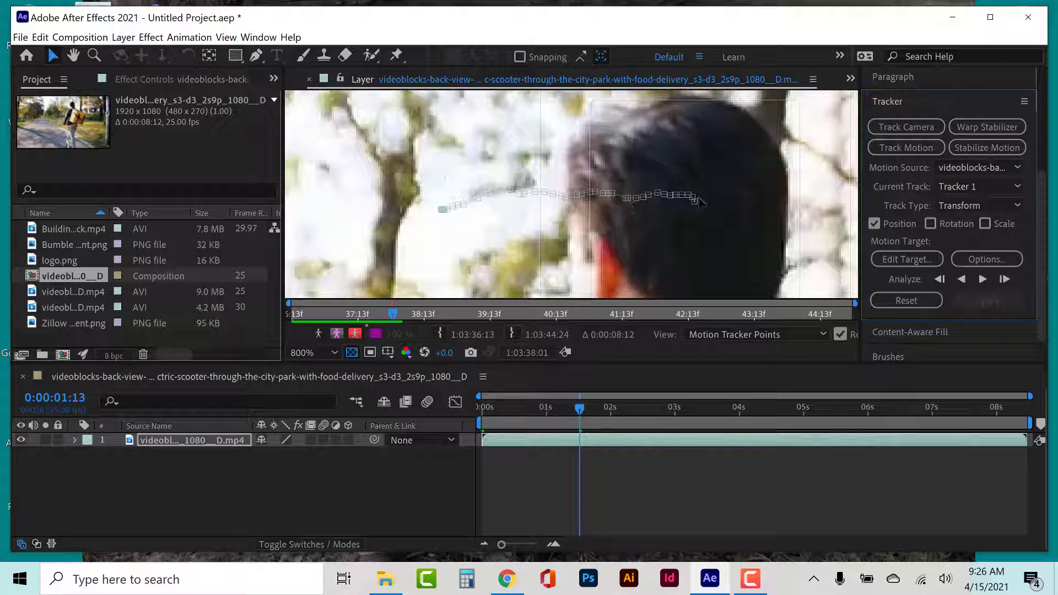
left_click(983, 279)
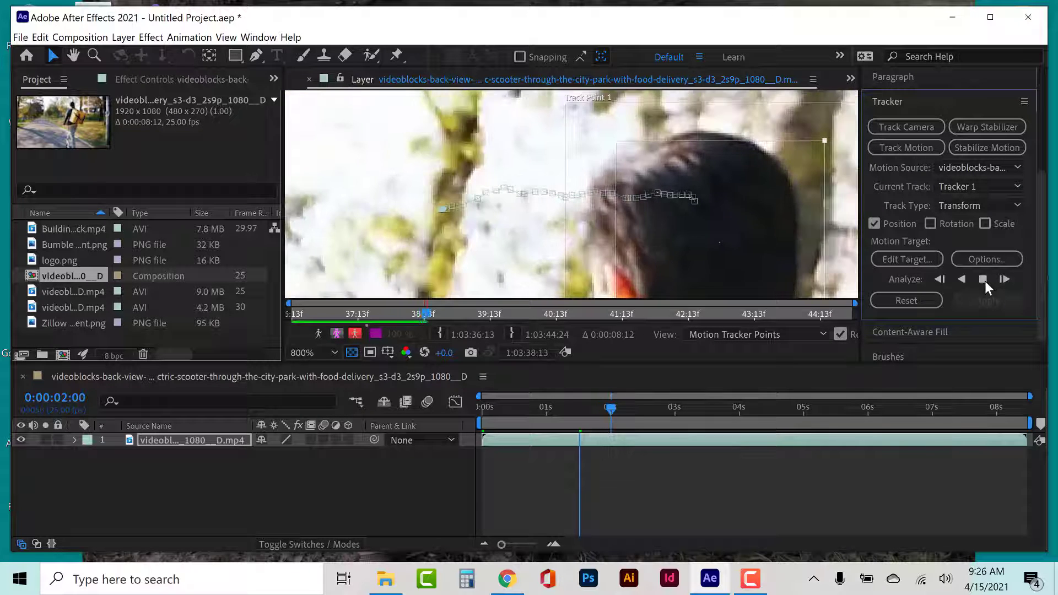
left_click(983, 279)
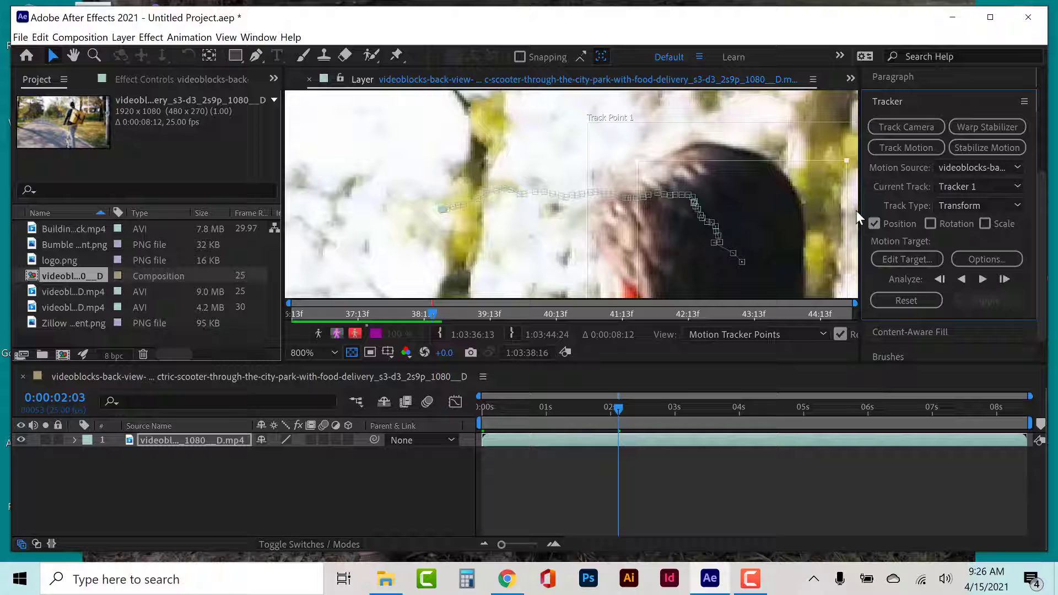
Adjust a stray point near the end of the motion path and continue analyzing forward to 0:00:03:12
left_click(716, 252)
left_click_drag(715, 248, 726, 252)
key("comma")
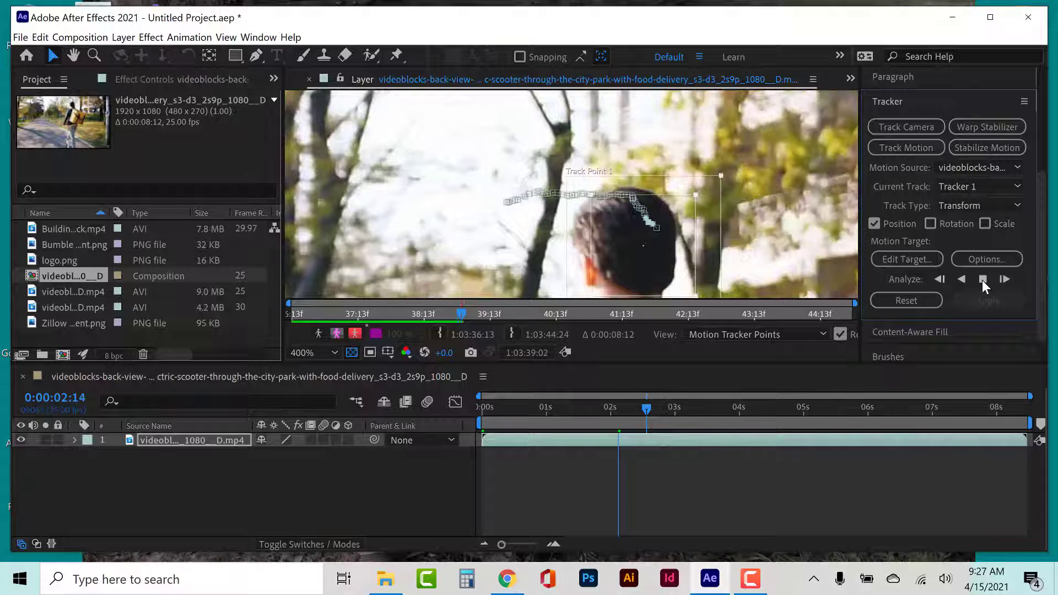
left_click(982, 279)
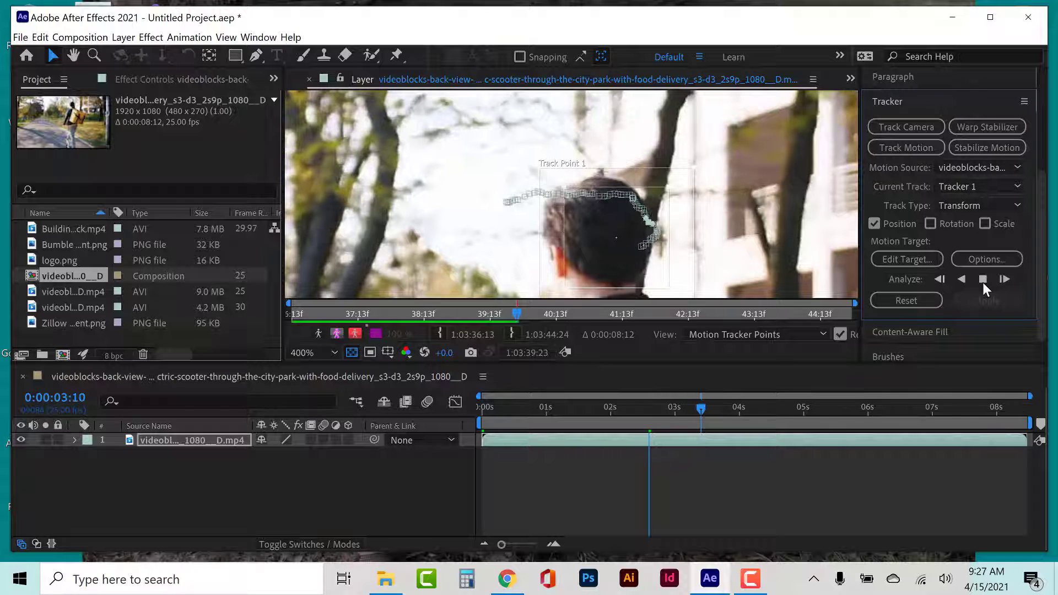
left_click(983, 280)
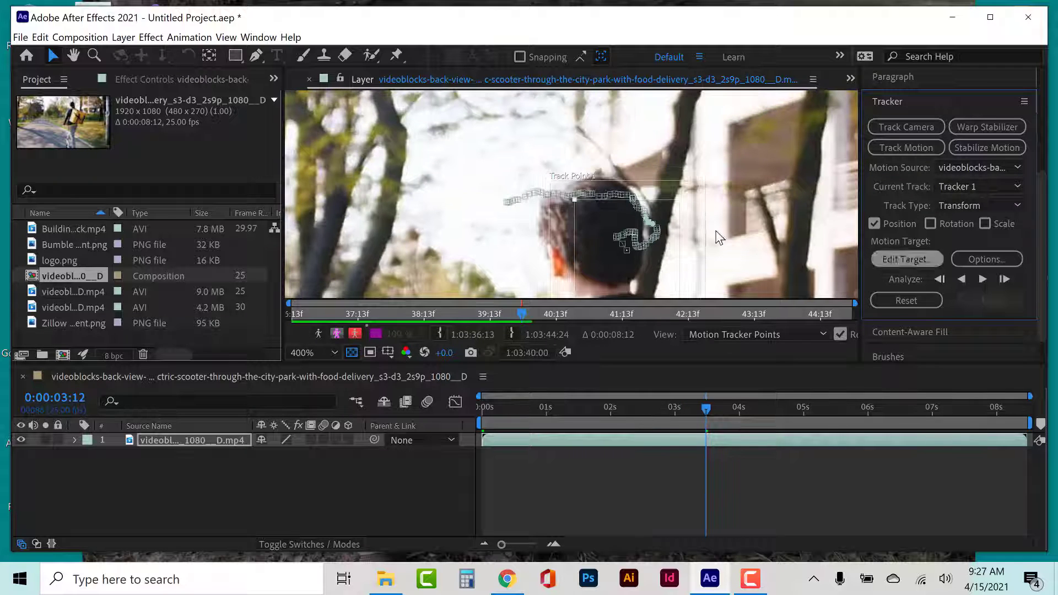
Analyze the head track backward two frames to 0:00:03:10 and shift the track point slightly up on the rider's head
left_click(941, 280)
left_click(941, 280)
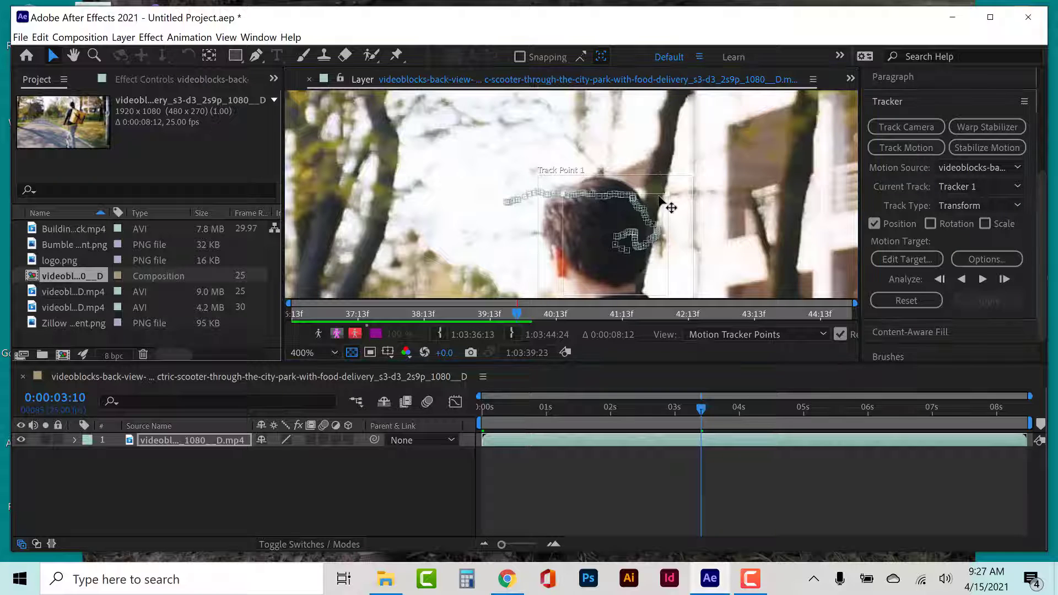
left_click_drag(671, 207, 667, 202)
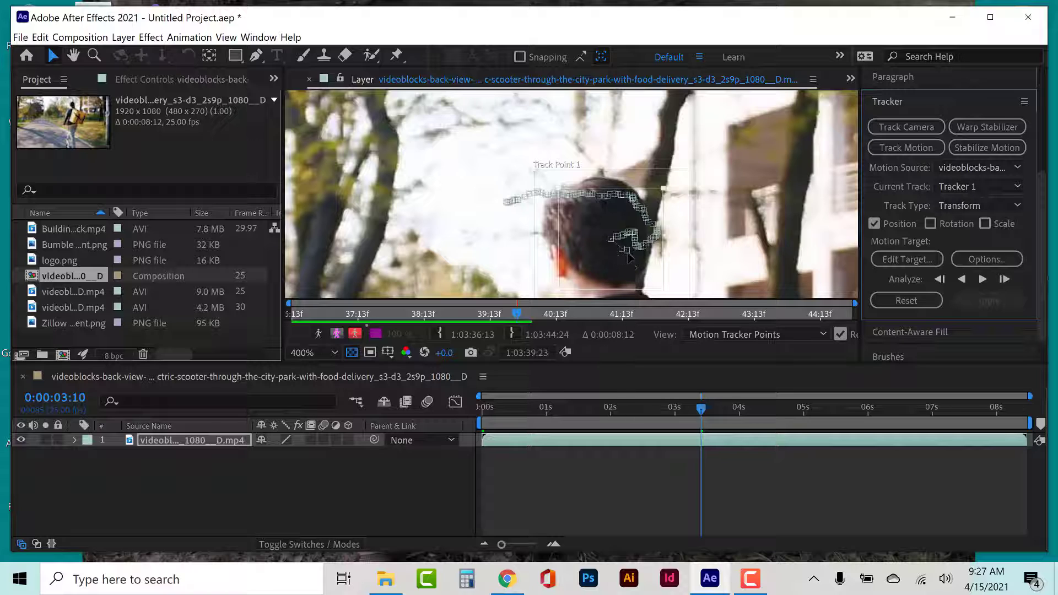
Analyze forward two single frames to 0:00:03:12, then analyze continuously and stop at 0:00:03:16
left_click(1004, 279)
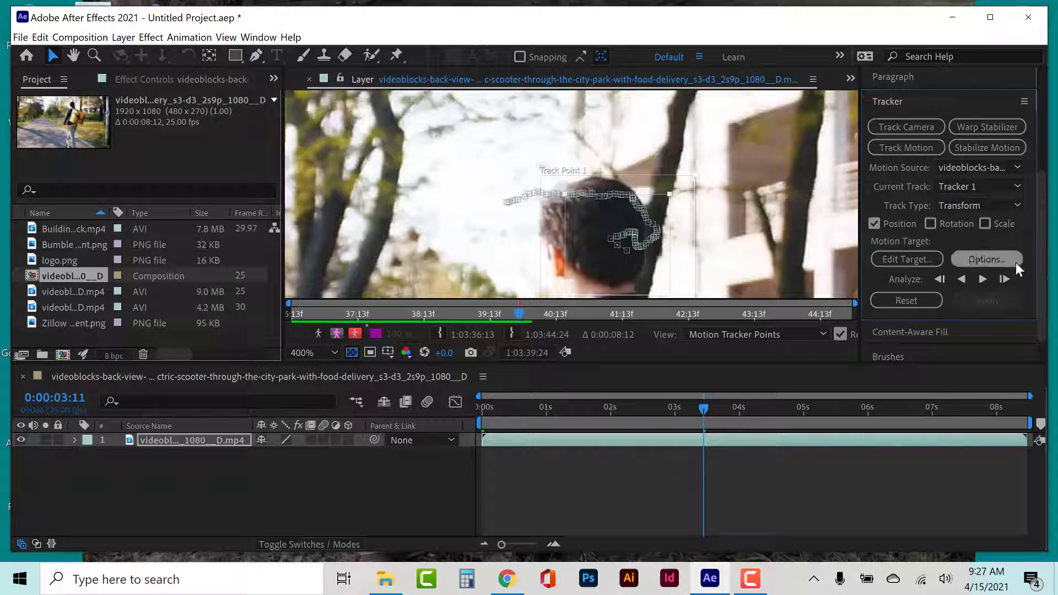
left_click(1004, 280)
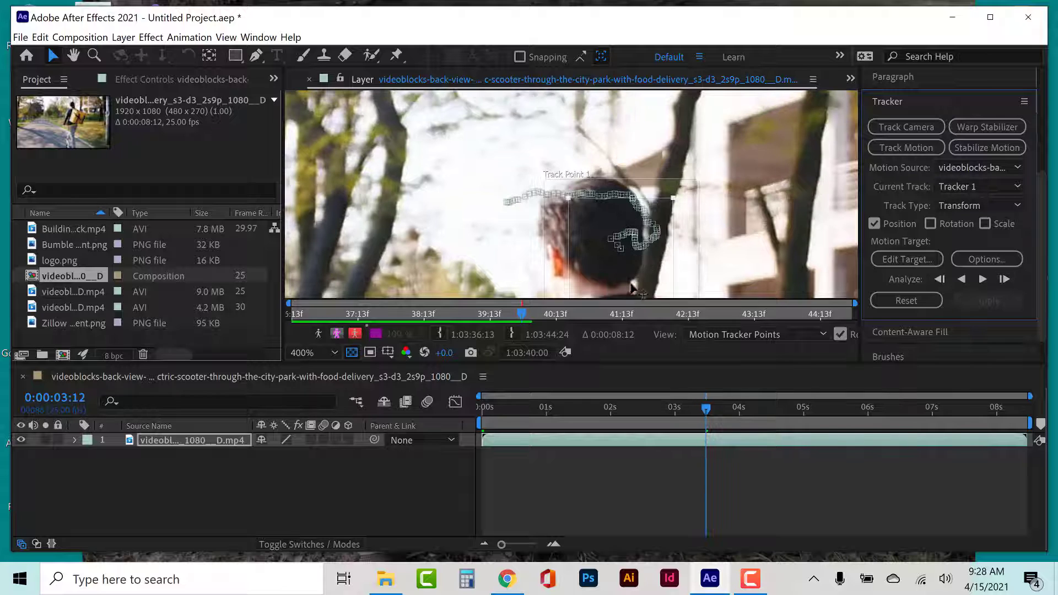
left_click(982, 280)
left_click(981, 279)
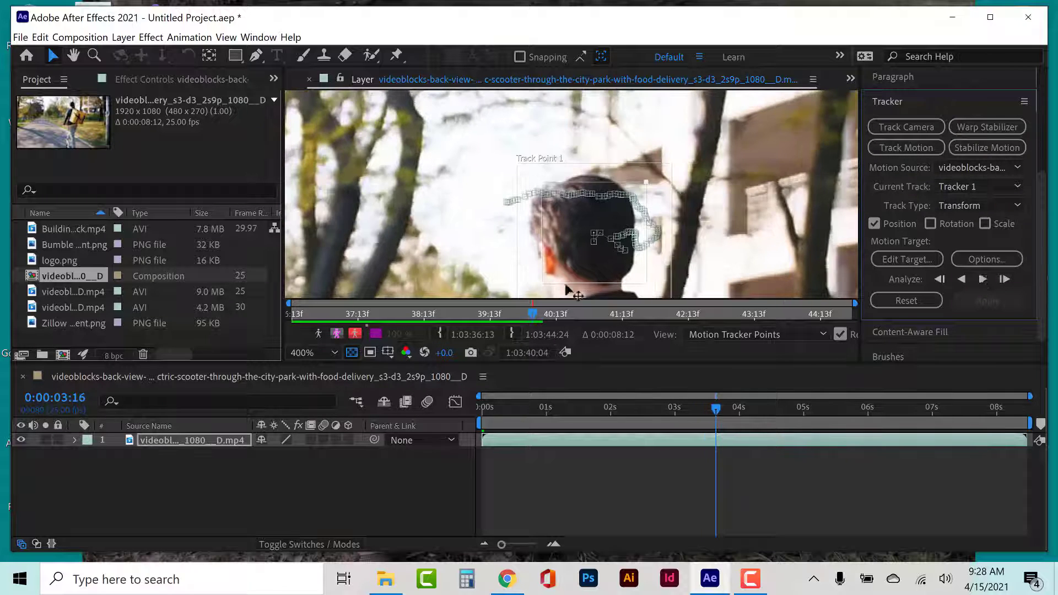
Analyze the head track backward one frame at a time for eight frames, to 0:00:03:08
left_click(940, 279)
left_click(940, 279)
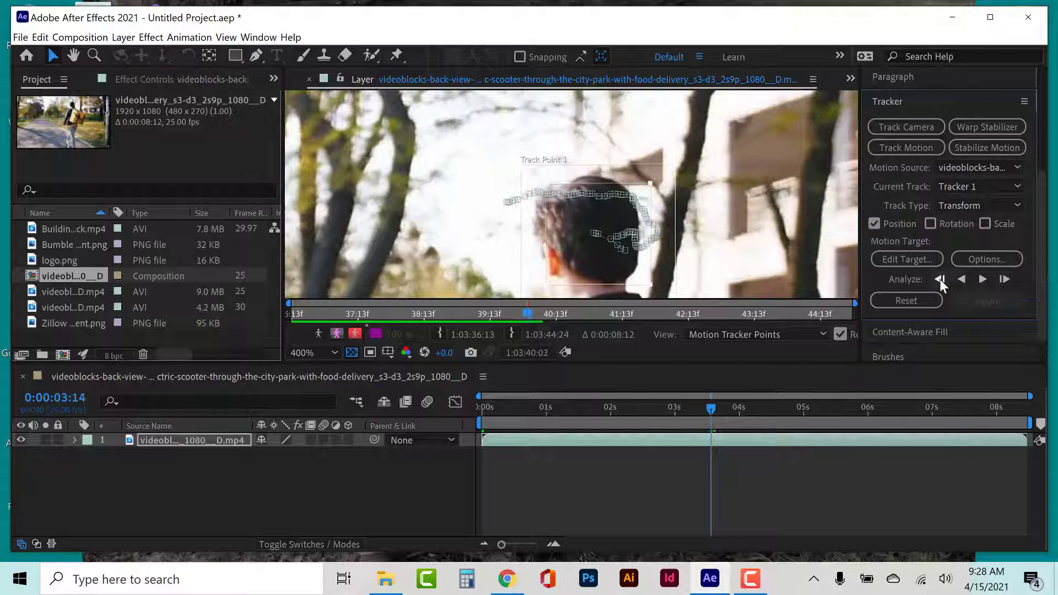
left_click(940, 279)
left_click(940, 279)
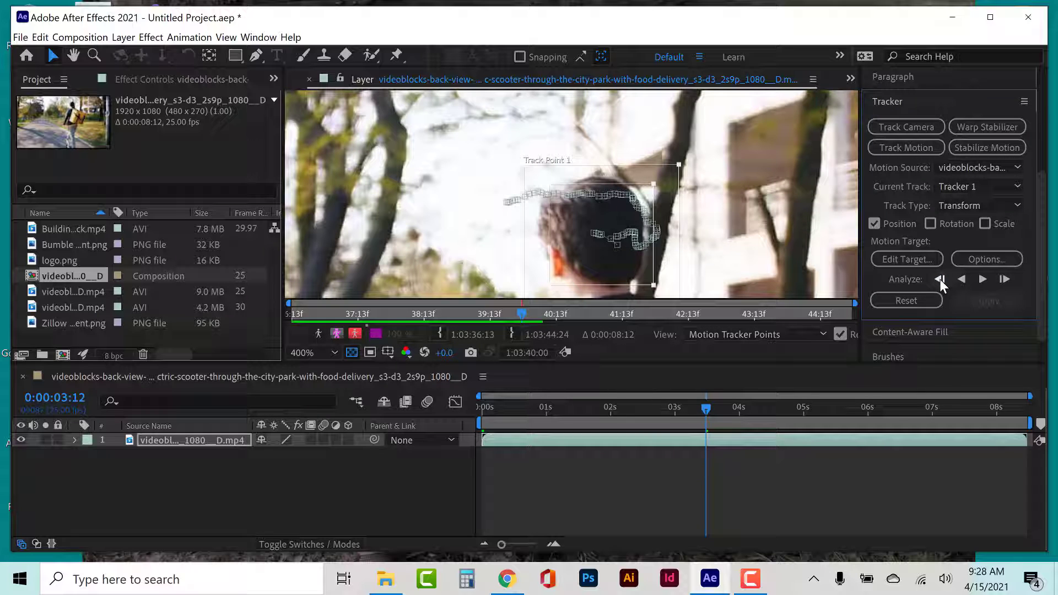
left_click(940, 279)
left_click(940, 279)
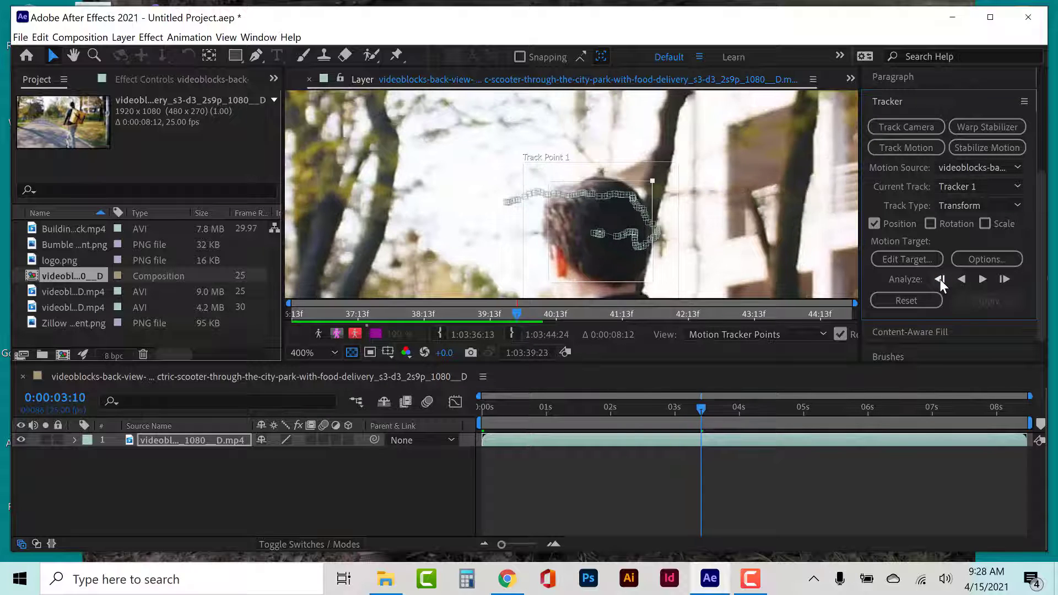
left_click(940, 279)
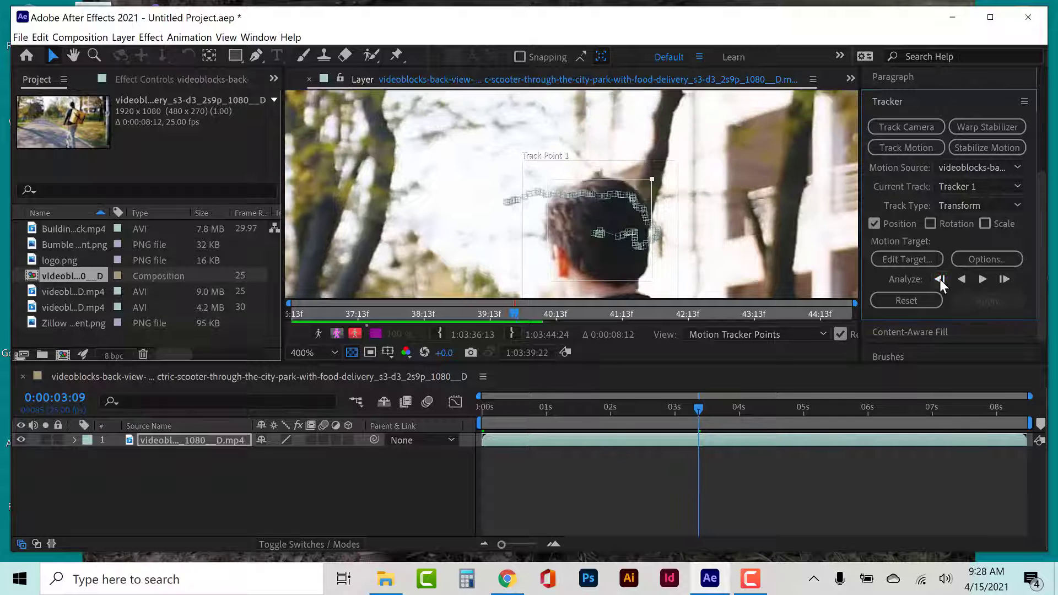
left_click(940, 278)
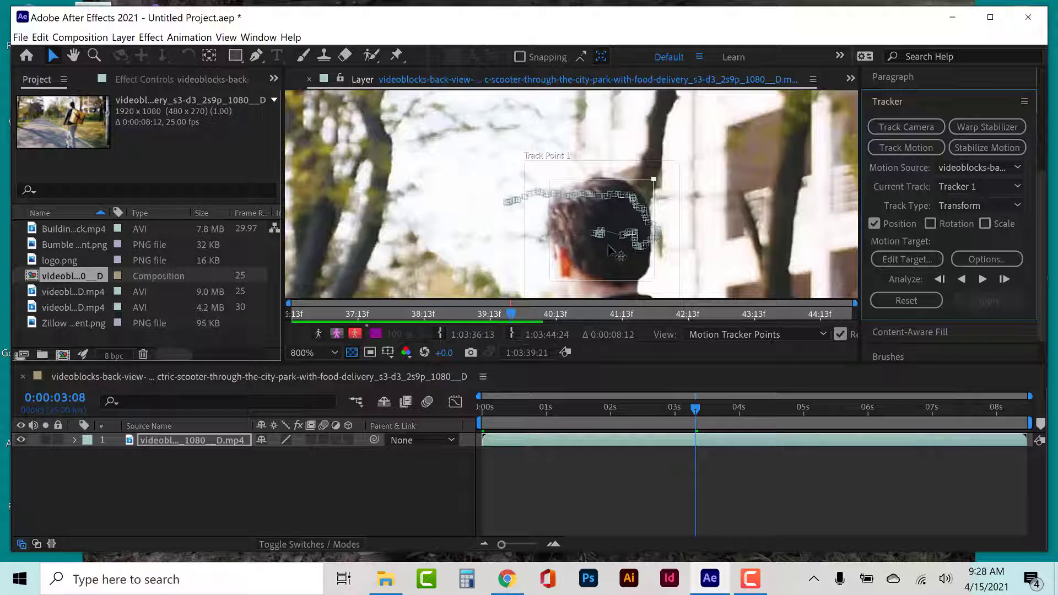
Even out the stray points across the gap in the motion path and analyze forward to 0:00:03:12
scroll(609, 249, "up", 2)
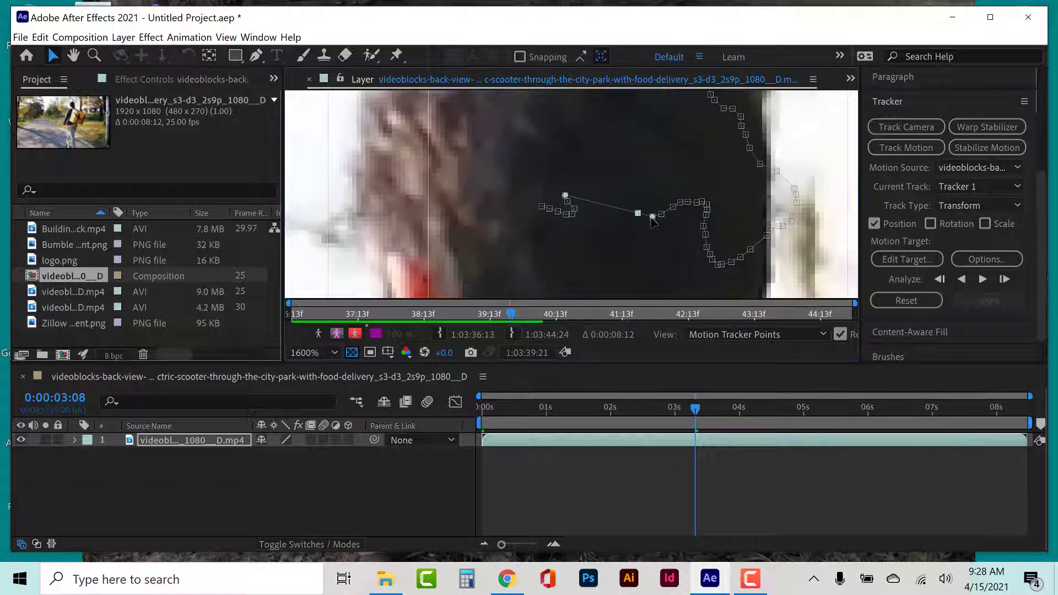
left_click_drag(654, 218, 649, 216)
left_click_drag(565, 195, 604, 212)
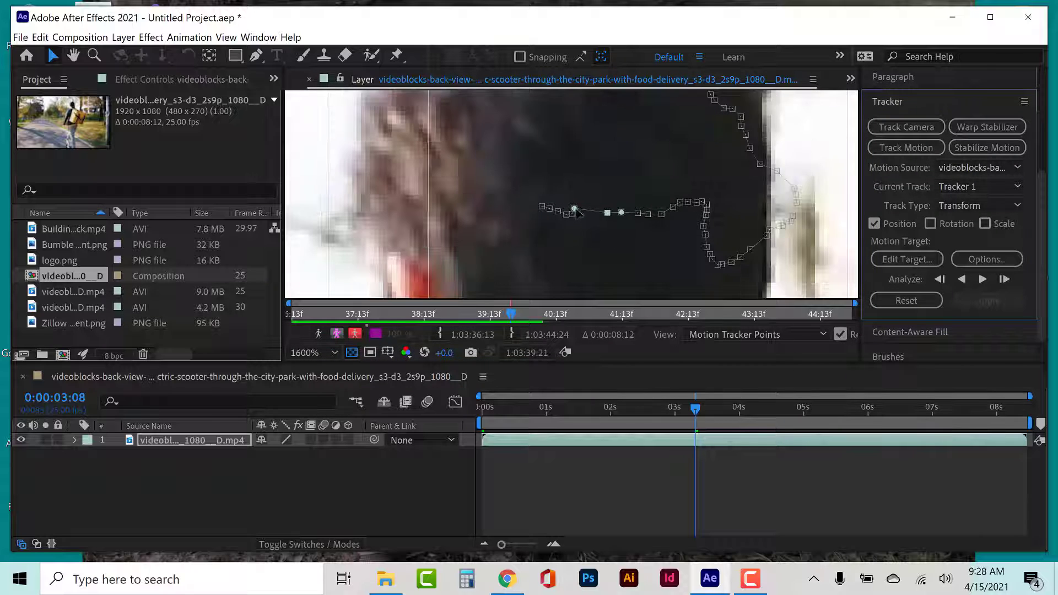
mouse_move(573, 210)
left_mouse_down()
mouse_move(600, 215)
mouse_move(584, 219)
left_mouse_up()
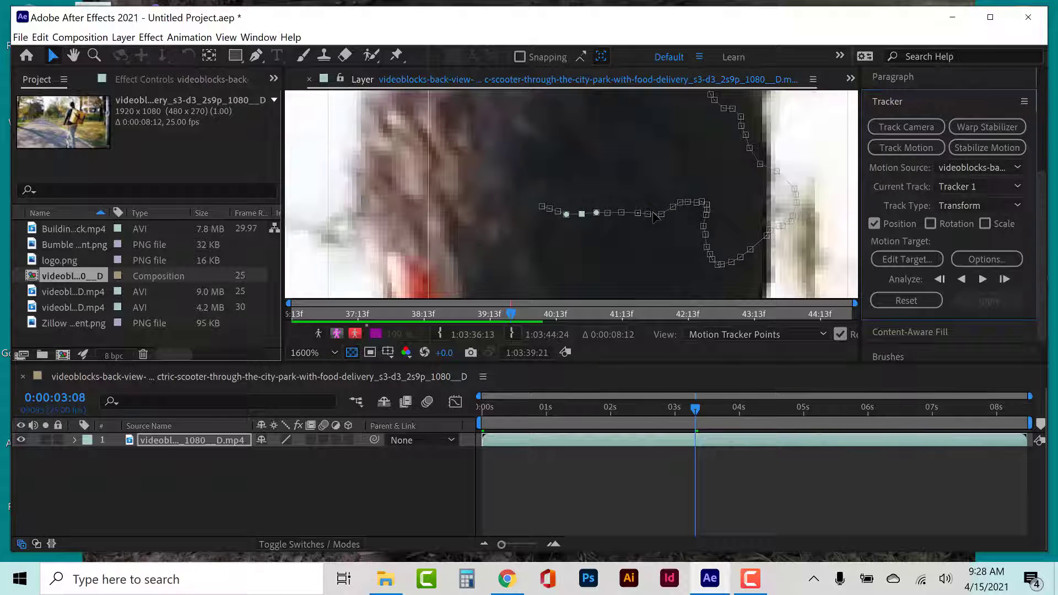
left_click(983, 280)
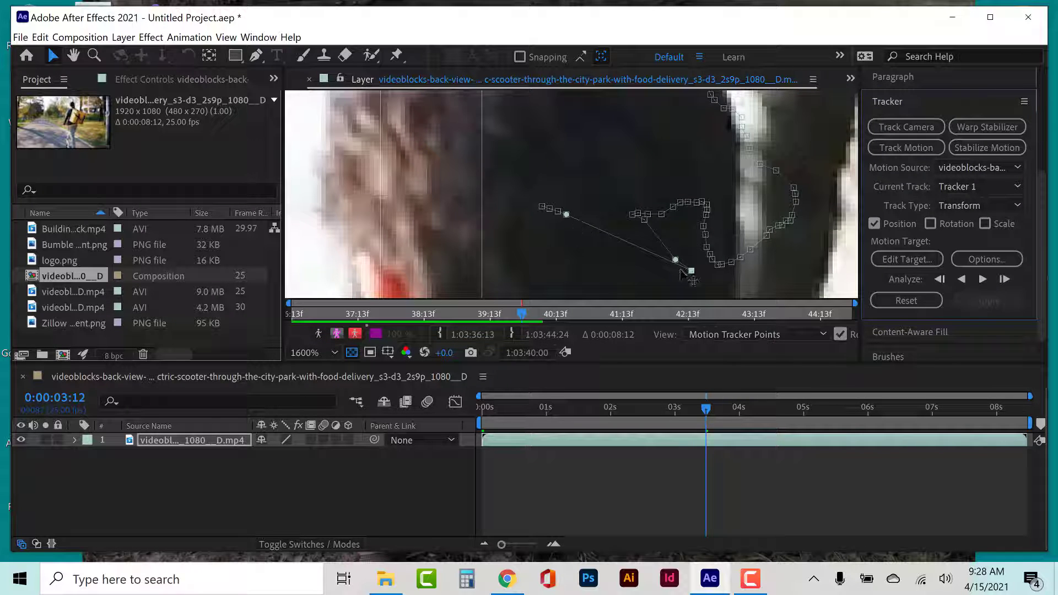
Return to 0:00:03:09 and reposition the track point's regions over the rider's head
key("comma")
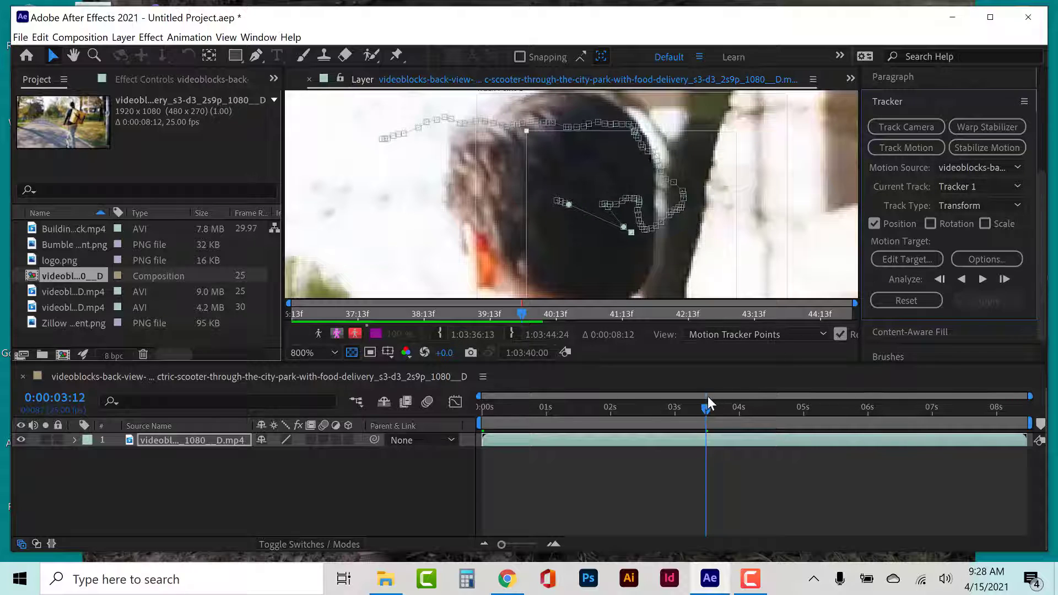
left_click_drag(709, 408, 700, 409)
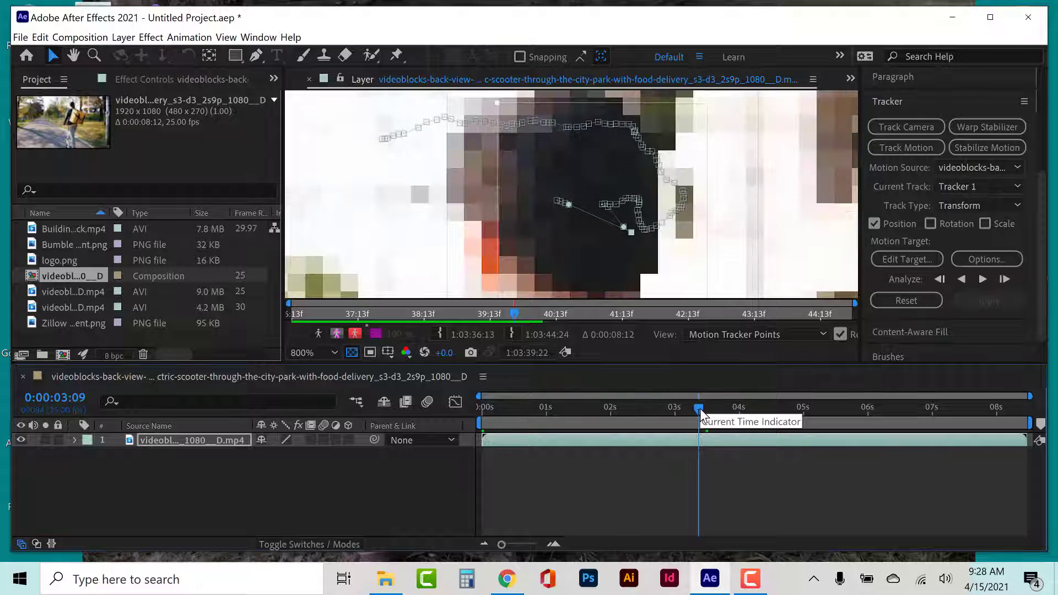
scroll(682, 150, "down", 1)
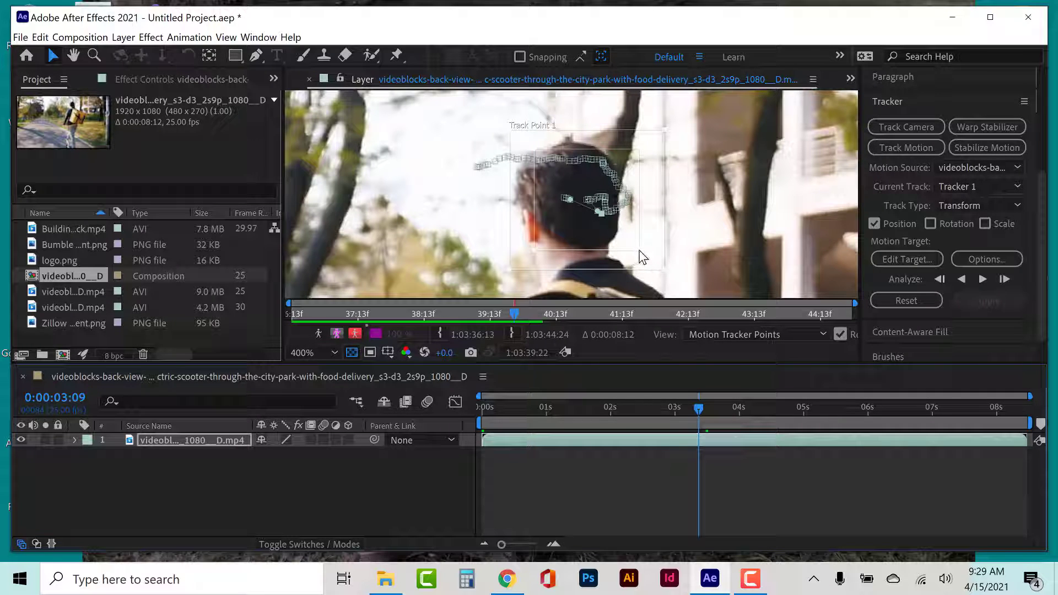
left_click_drag(643, 258, 638, 256)
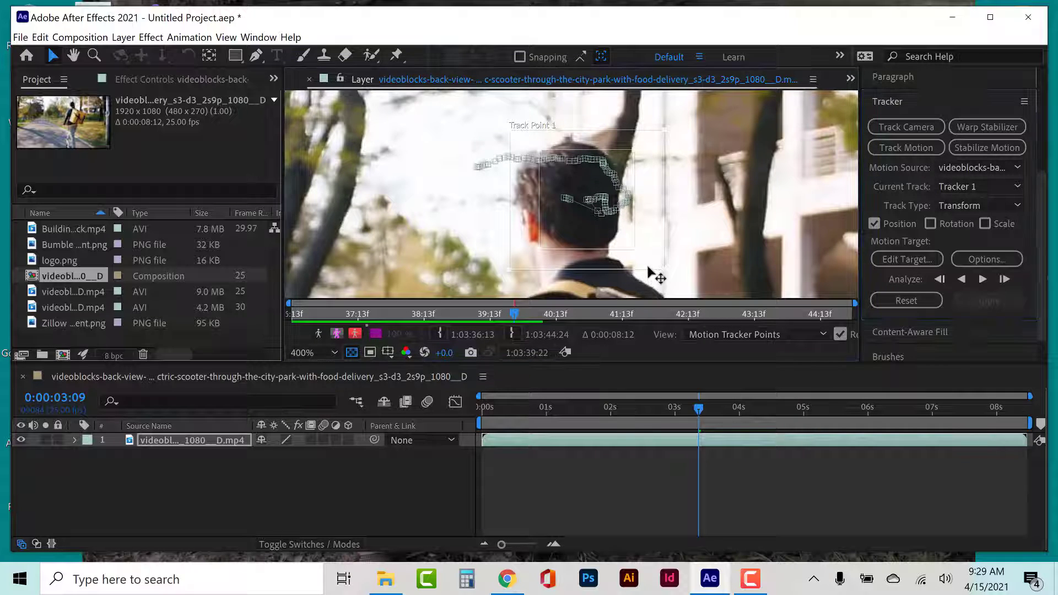
left_click_drag(649, 274, 642, 264)
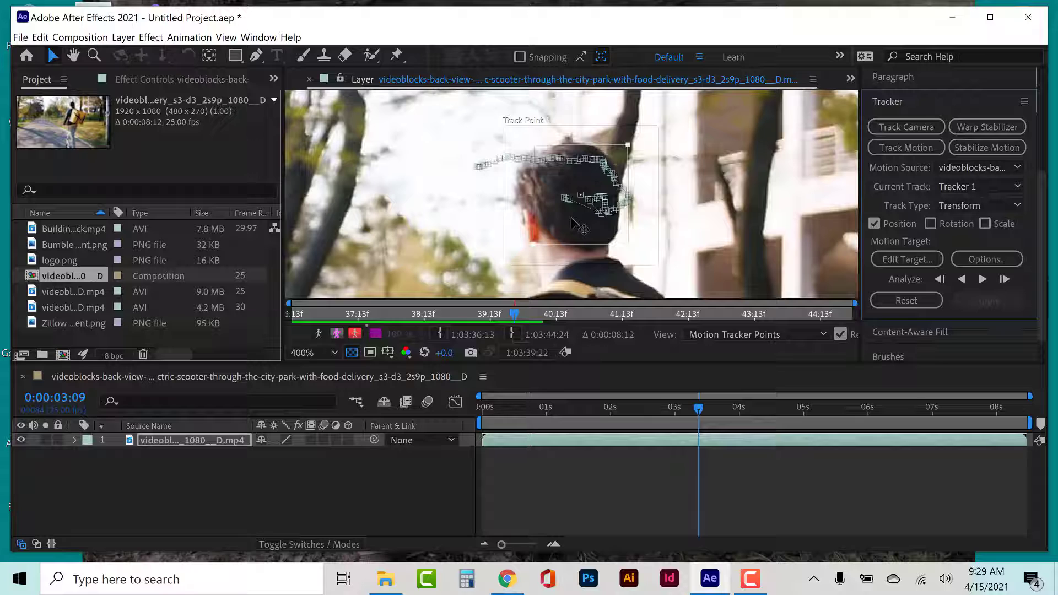
Analyze the head track forward one frame at a time for four frames, to 0:00:03:13
left_click(1005, 279)
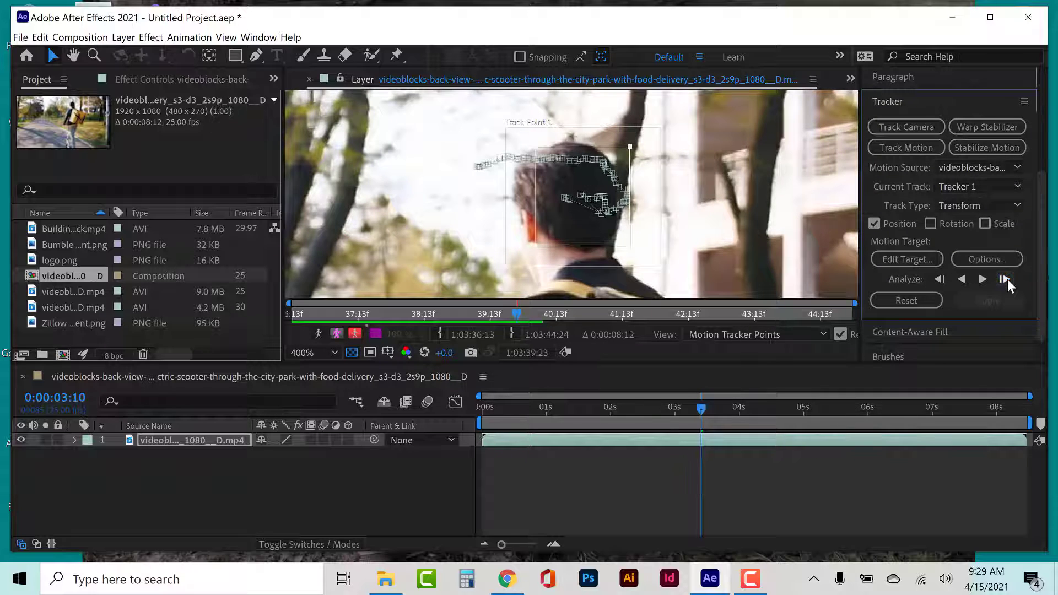
left_click(1005, 279)
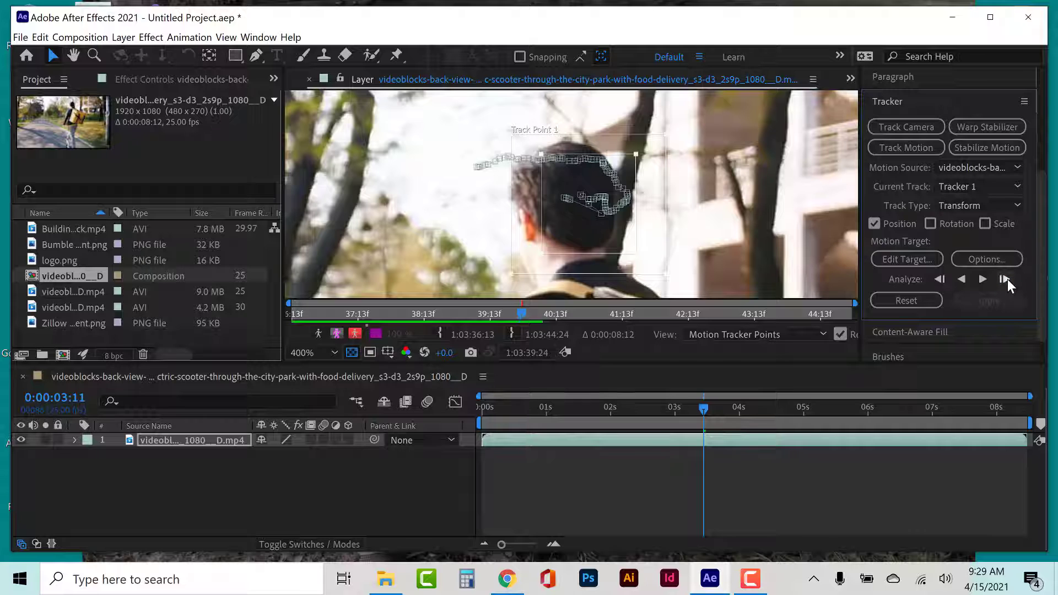
left_click(1005, 280)
left_click(1005, 280)
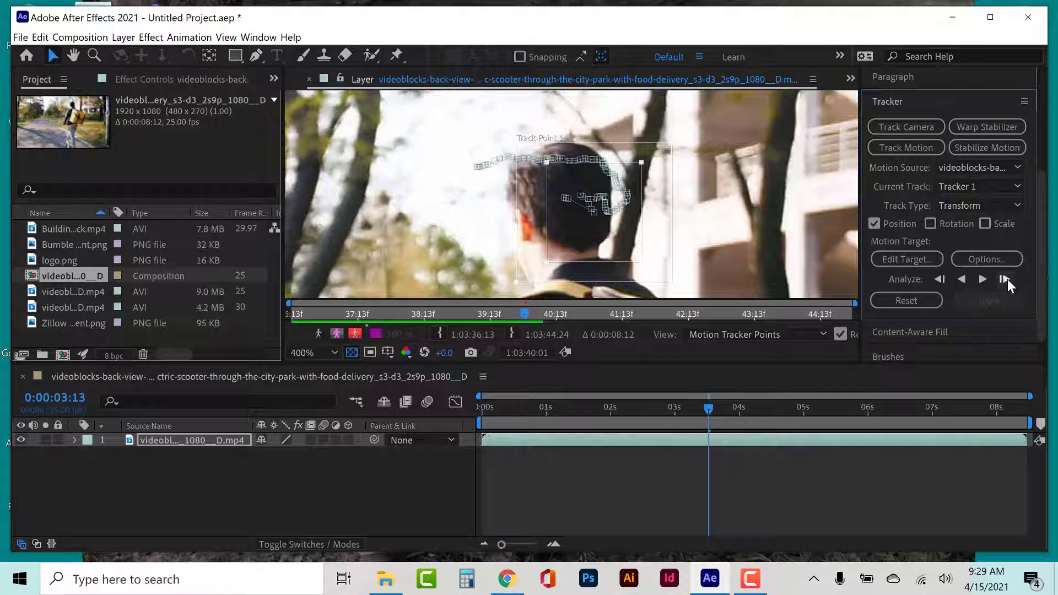
Move the drifted track point back over the head at 0:00:03:13 and analyze backward frame by frame to 0:00:03:04
left_click(628, 262)
left_click_drag(628, 262, 602, 248)
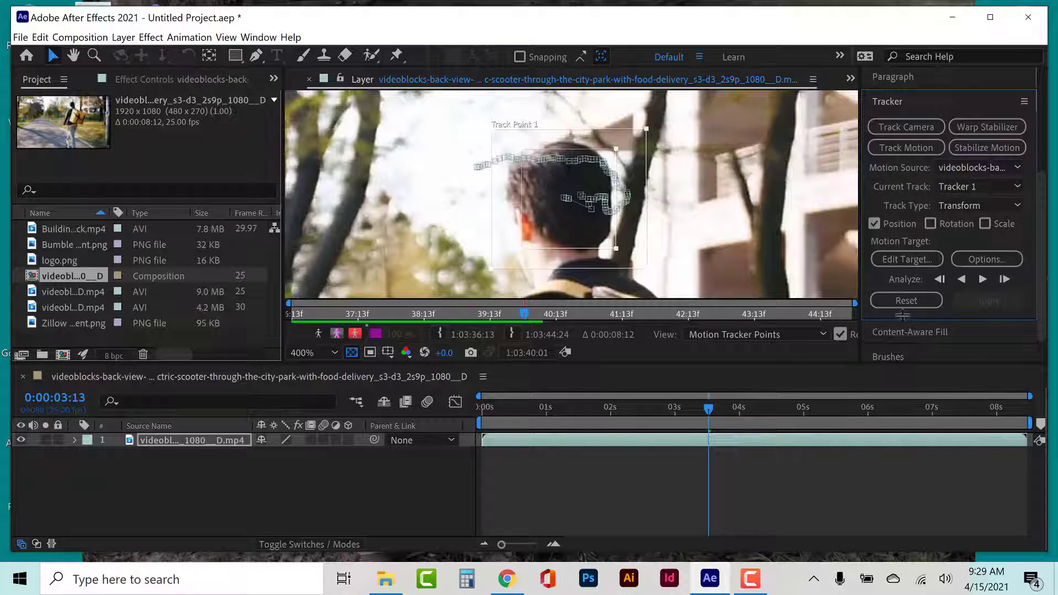
left_click(939, 279)
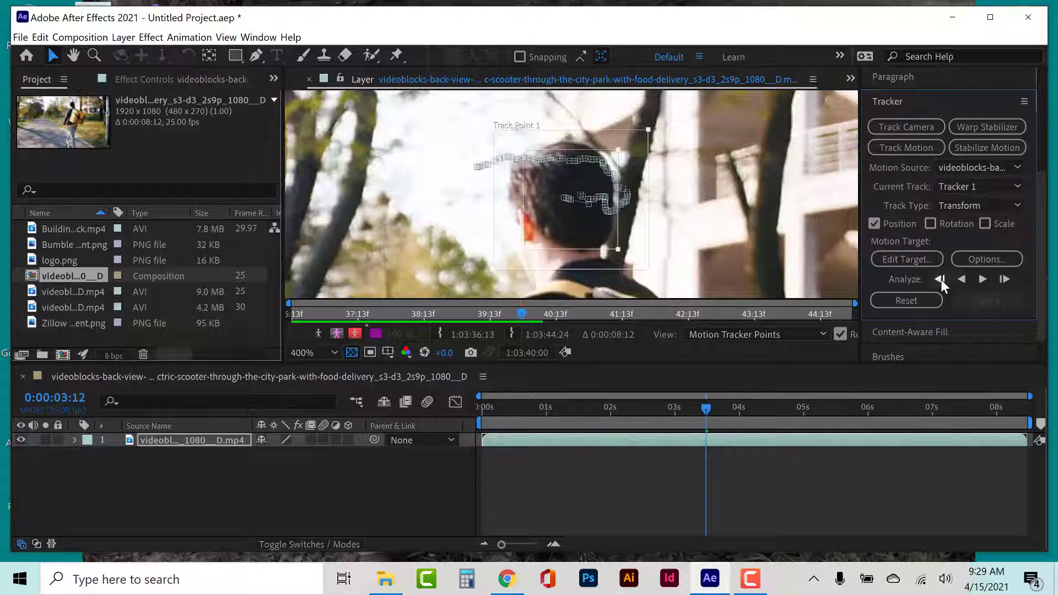
left_click(940, 279)
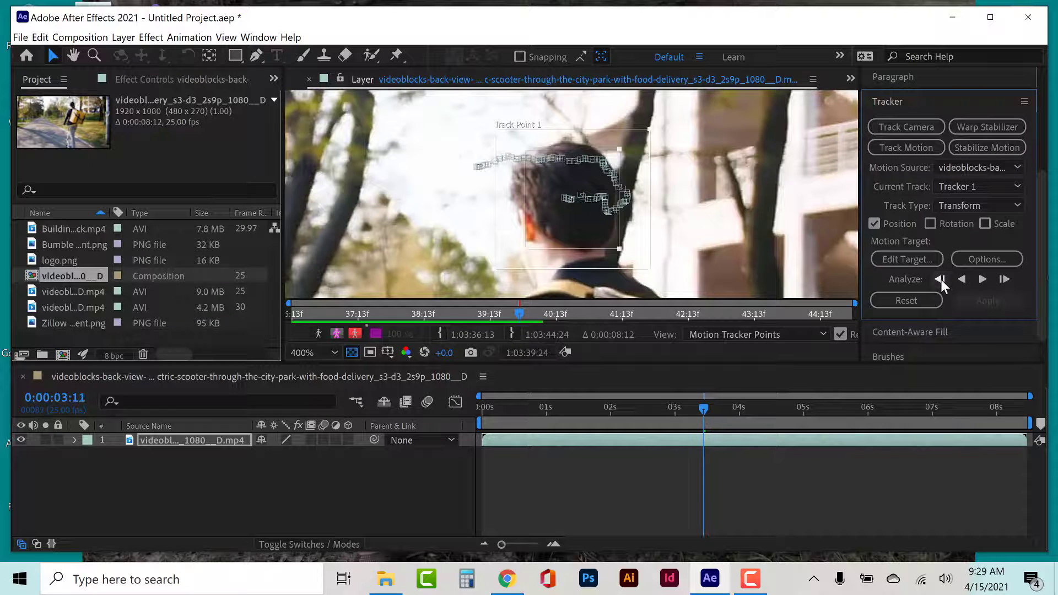
left_click(940, 279)
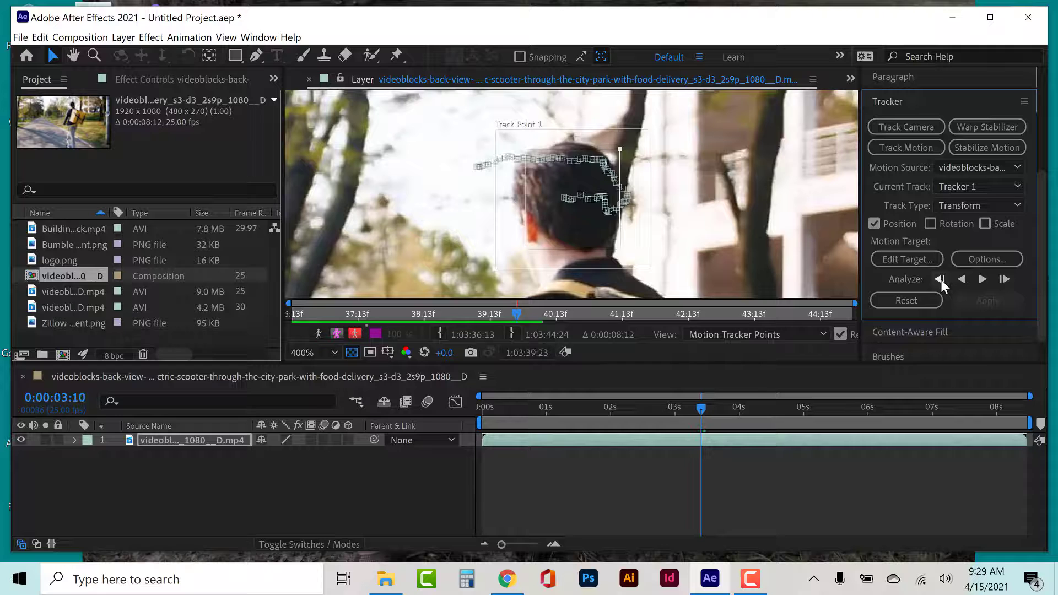
left_click(940, 279)
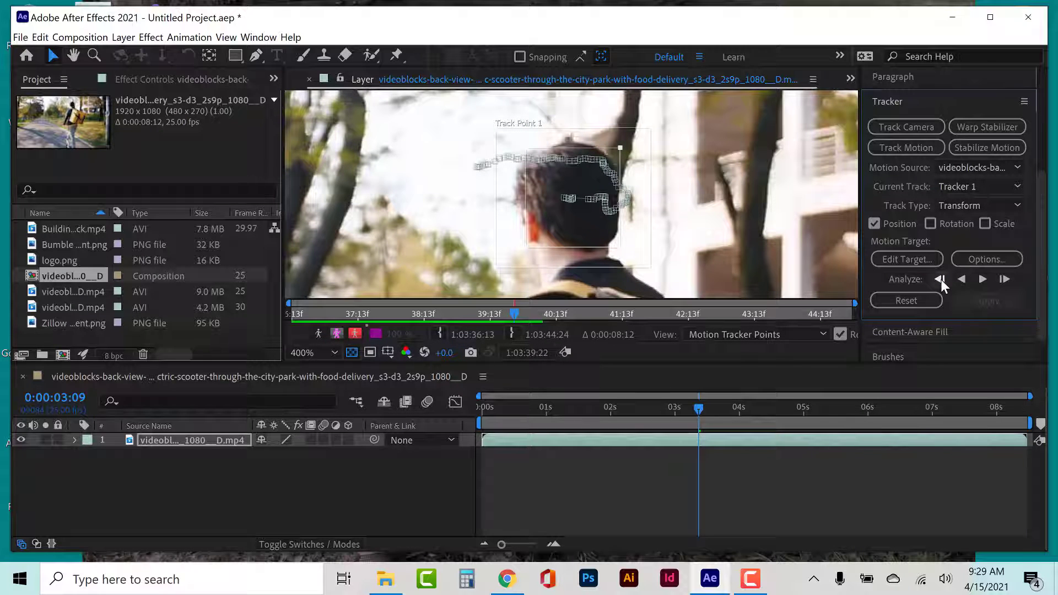
left_click(941, 279)
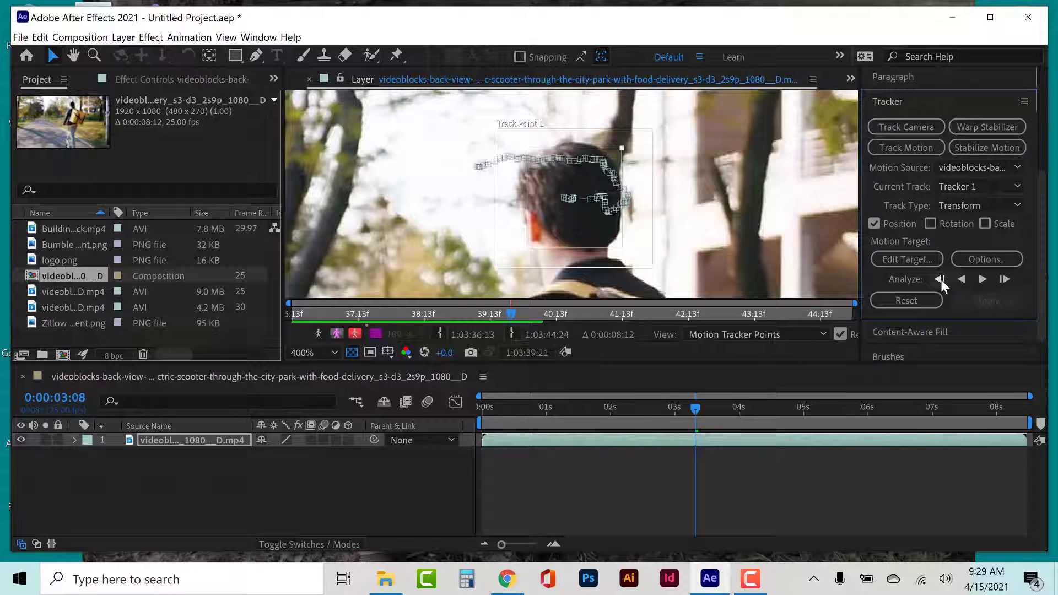
left_click(941, 279)
left_click(941, 279)
left_click(941, 280)
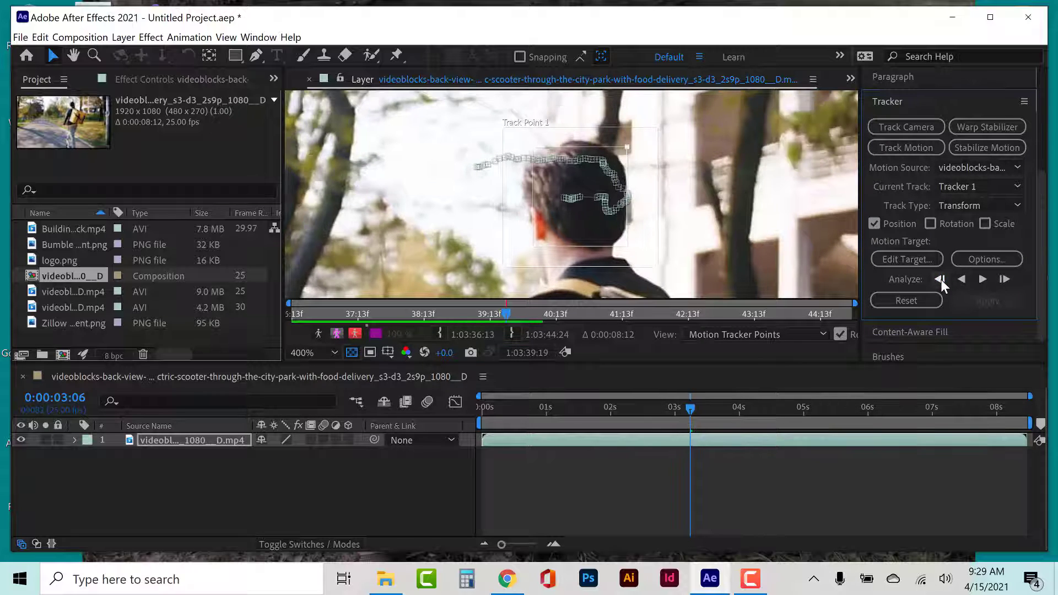
left_click(941, 279)
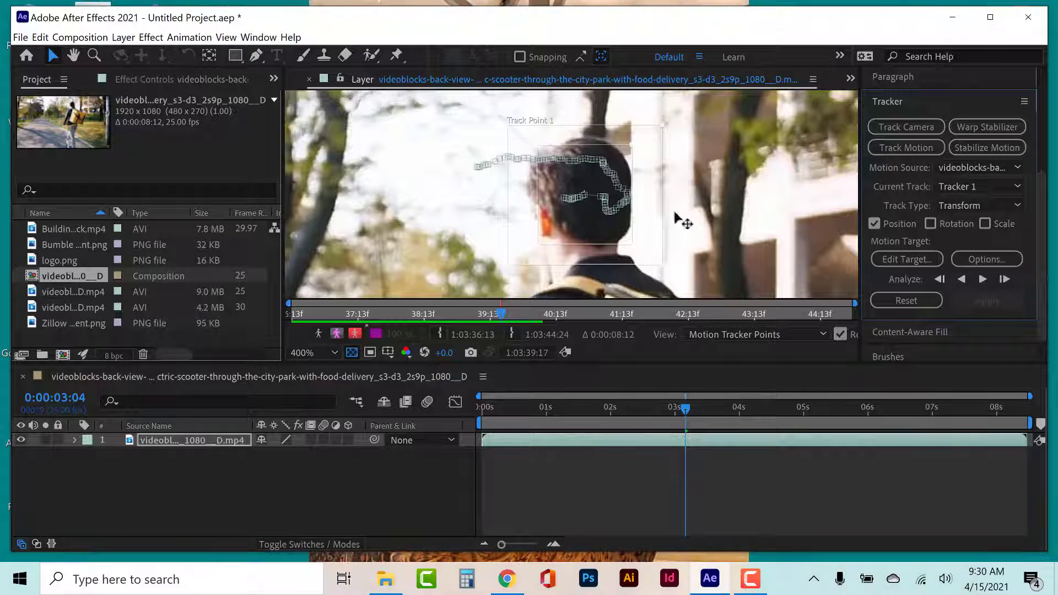
Analyze the head track continuously backward to 0:00:02:23, then resume backward and stop at 0:00:02:13
left_click(961, 278)
left_click(960, 278)
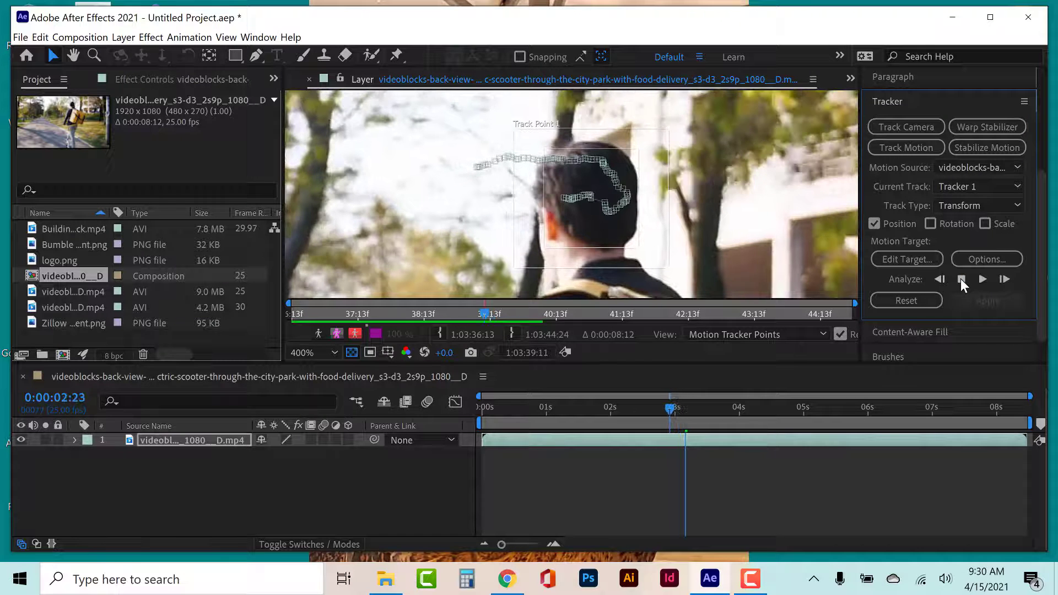
left_click(960, 278)
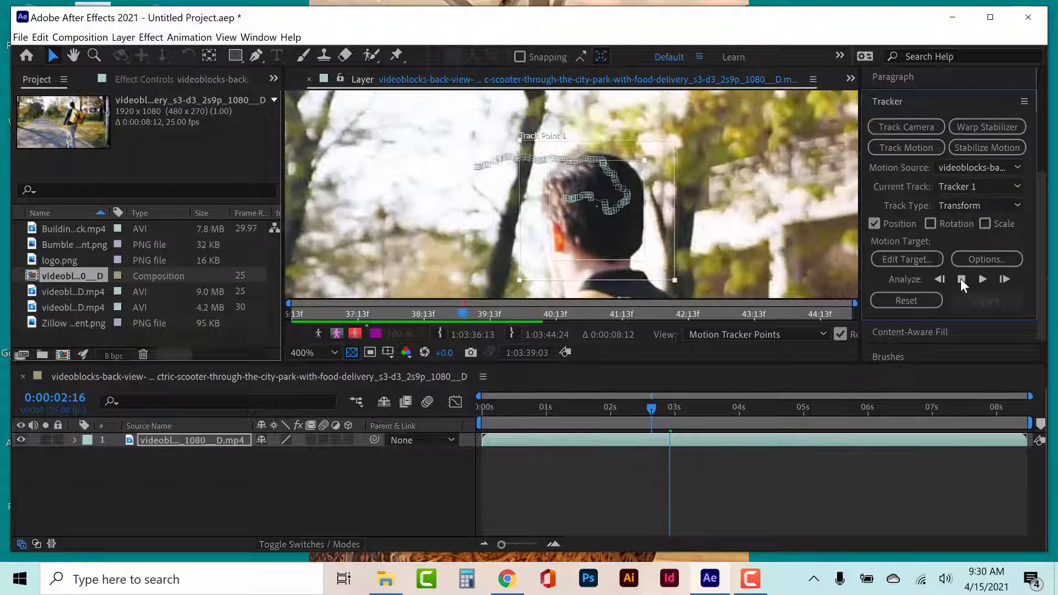
left_click(960, 279)
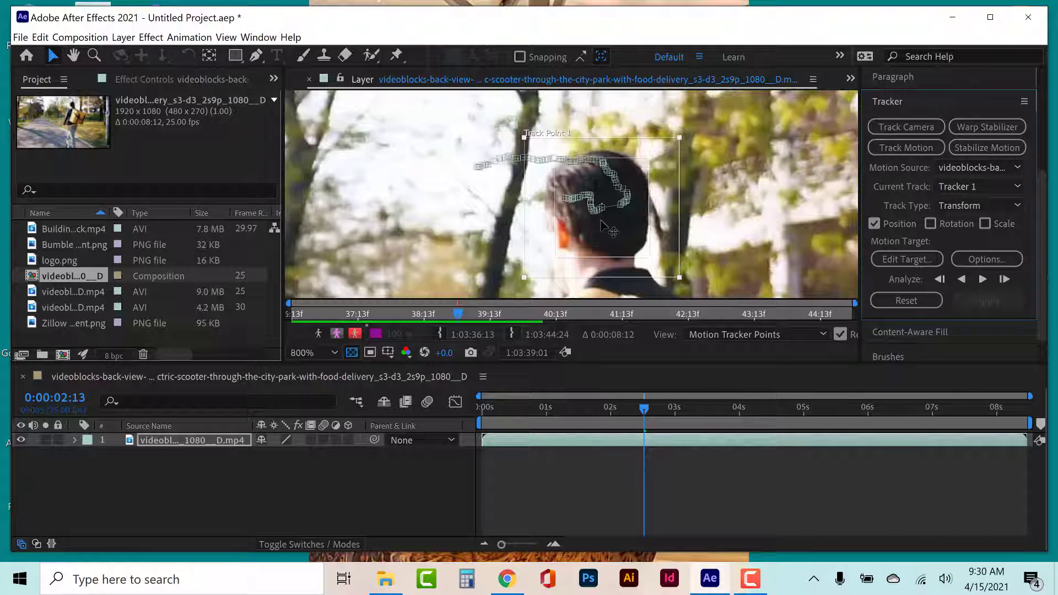
Reposition the stray track points along the lower part of the head's motion path to close the gap and even their spacing
scroll(609, 228, "up", 1)
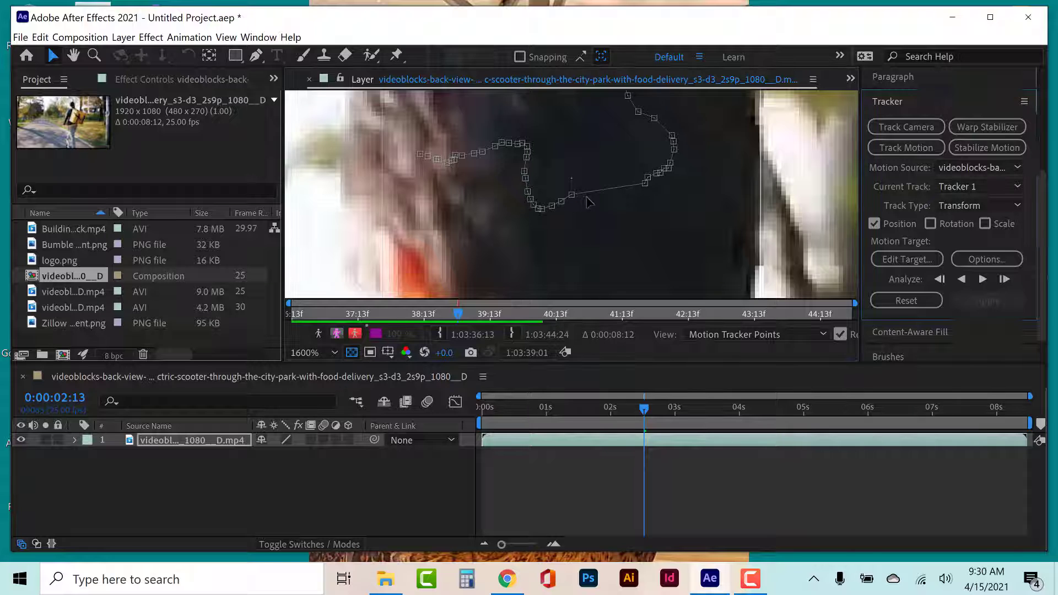
left_click_drag(573, 199, 646, 187)
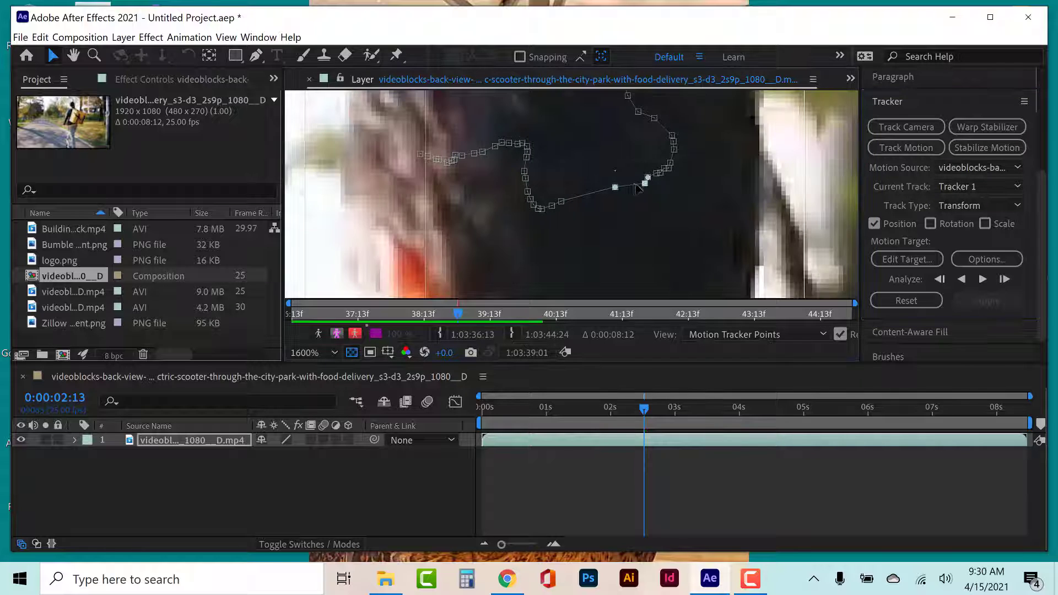
mouse_move(562, 202)
left_mouse_down()
mouse_move(597, 196)
mouse_move(540, 210)
mouse_move(582, 201)
left_mouse_up()
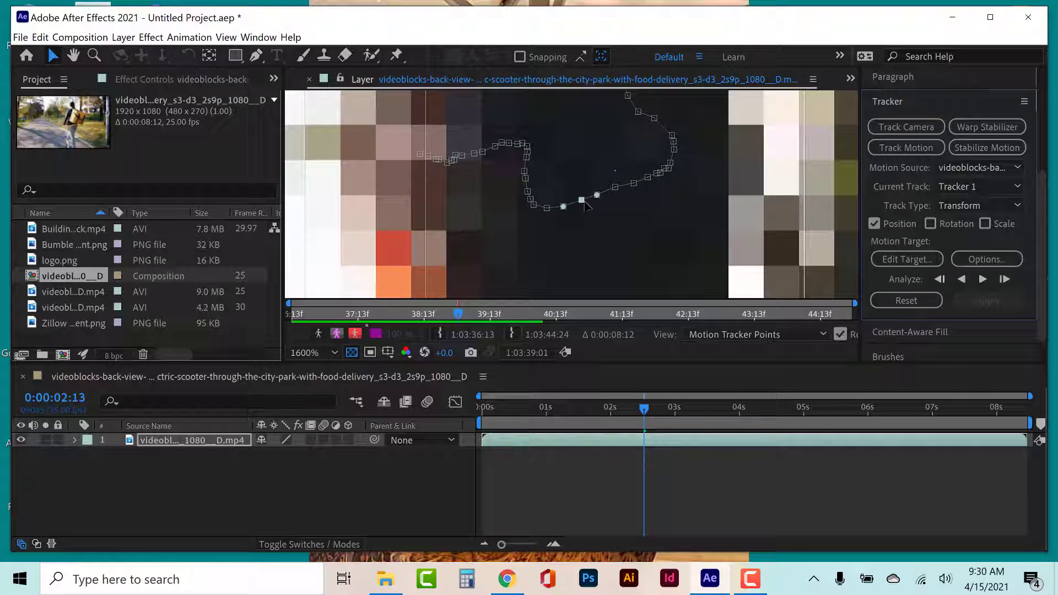
Move to 0:00:03:00 and expand the footage layer's Motion Trackers and Tracker 1 to reveal Track Point 1
left_click(669, 409)
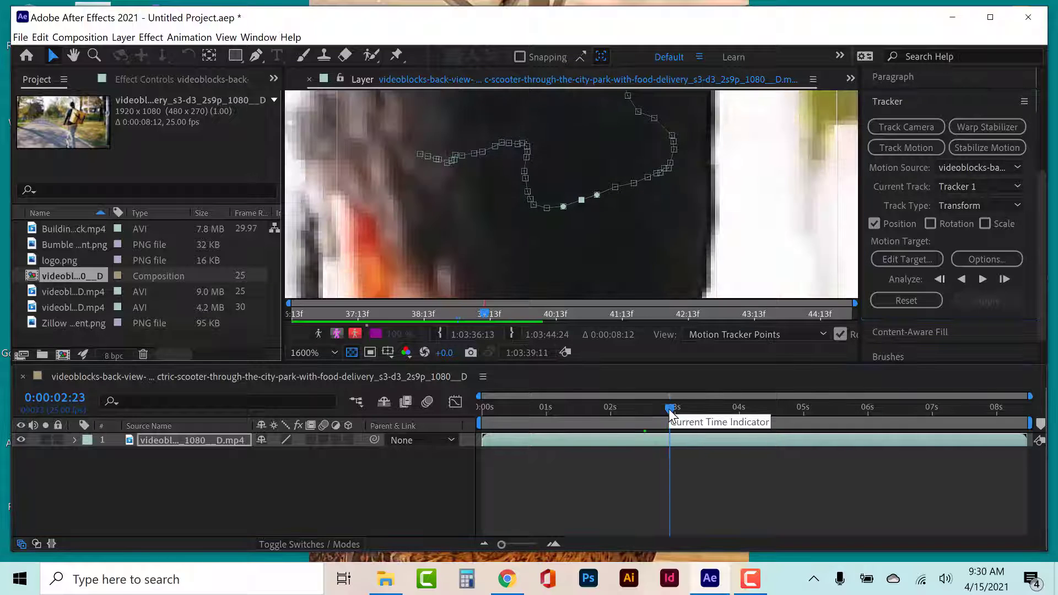
left_click_drag(669, 409, 674, 412)
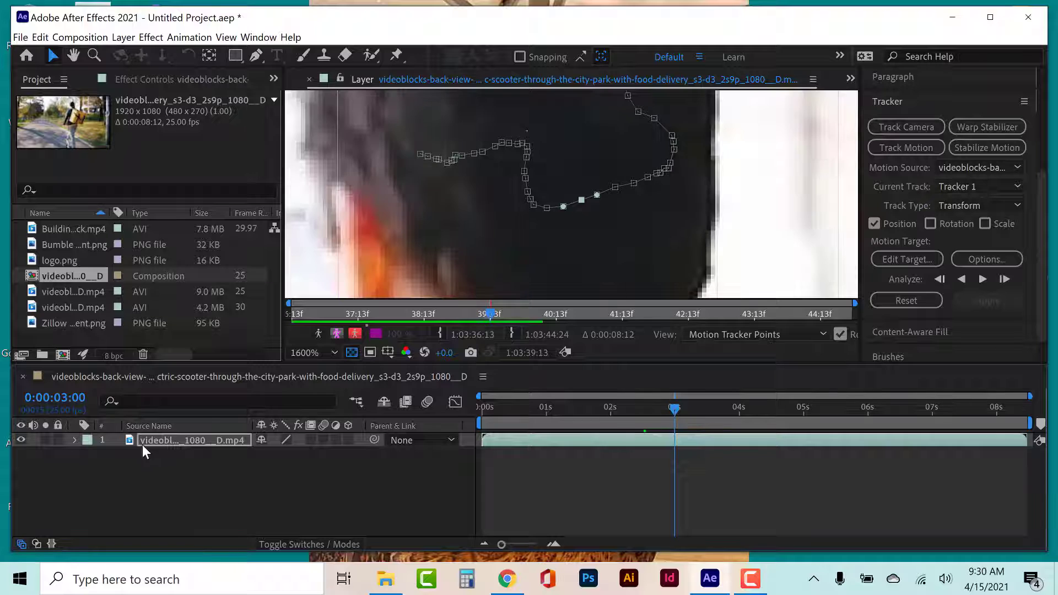
left_click(75, 440)
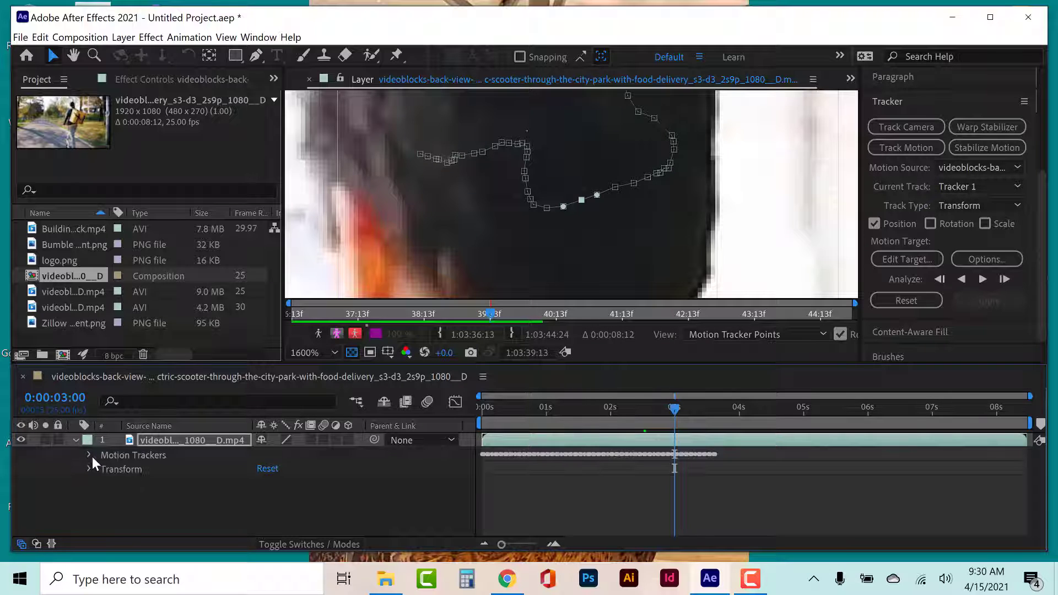
left_click(89, 455)
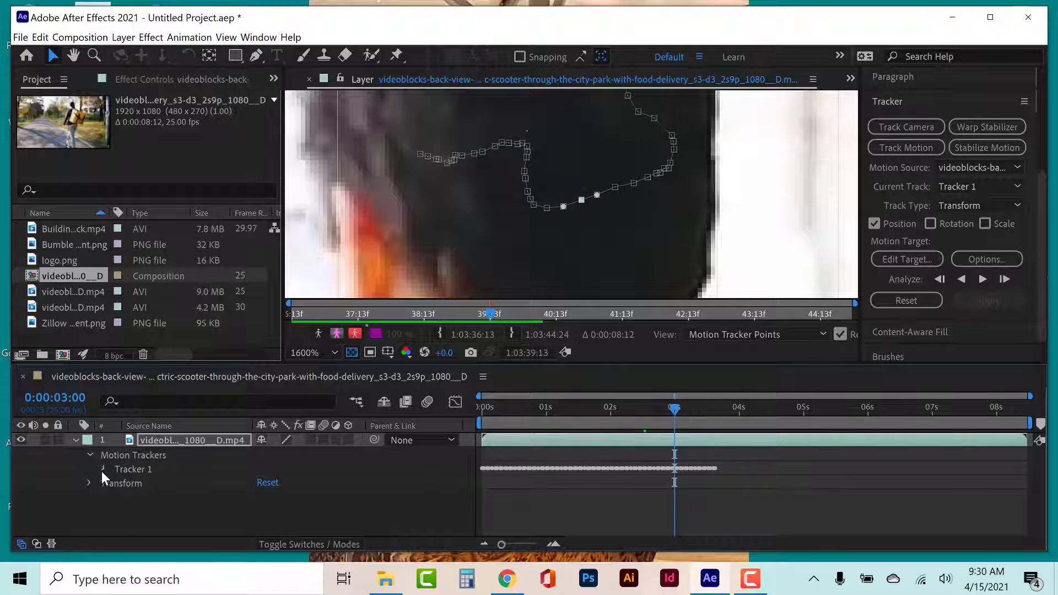
left_click(103, 469)
mouse_move(672, 407)
left_mouse_down()
mouse_move(686, 412)
mouse_move(665, 415)
mouse_move(675, 414)
left_mouse_up()
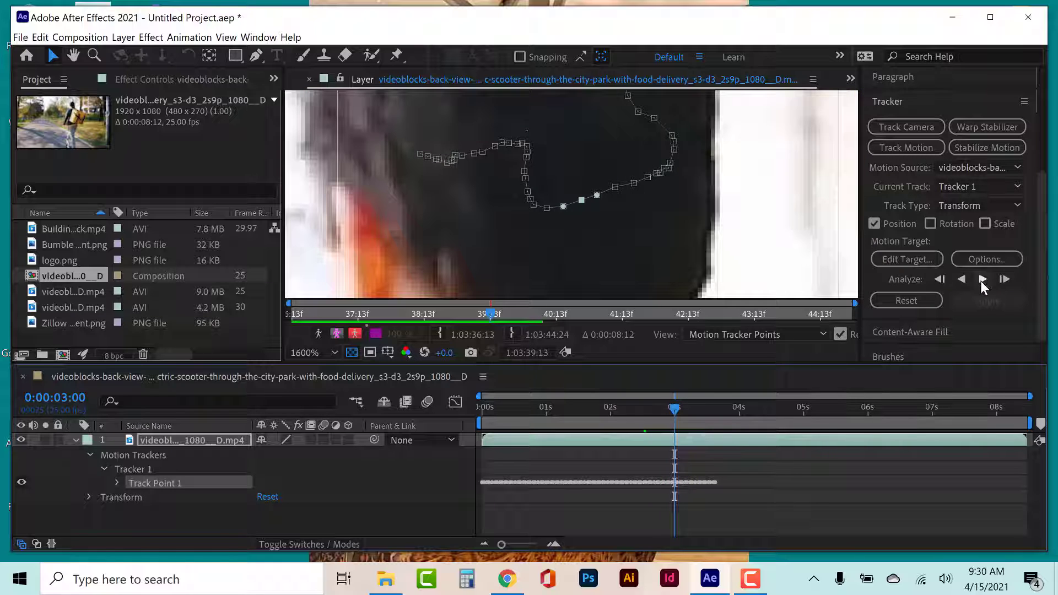
key("comma")
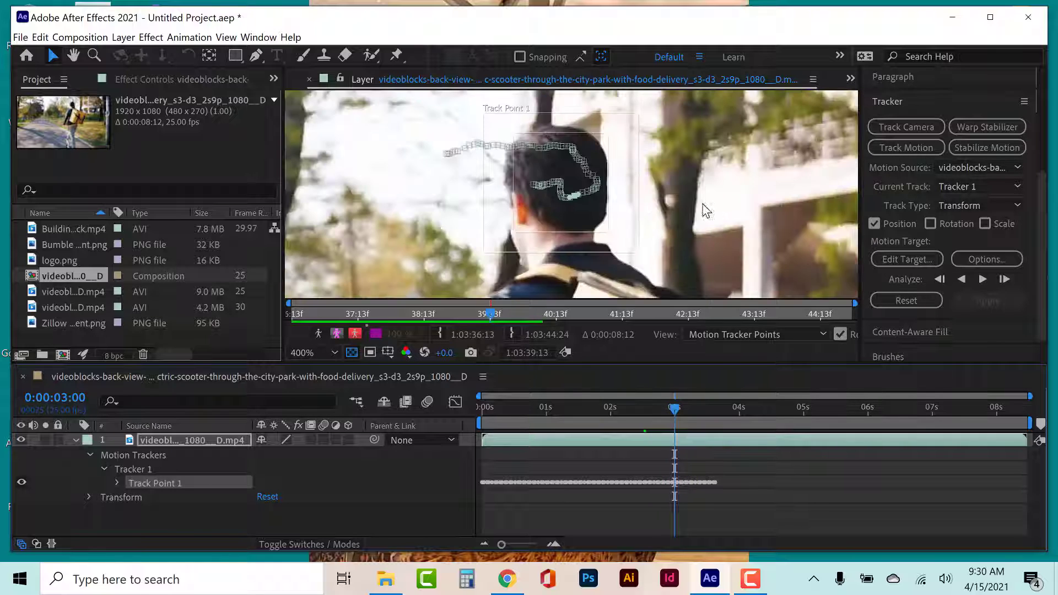
Analyze the head track forward from 0:00:03:00, pausing at 0:00:04:10 and resuming to the end of the clip
left_click(982, 279)
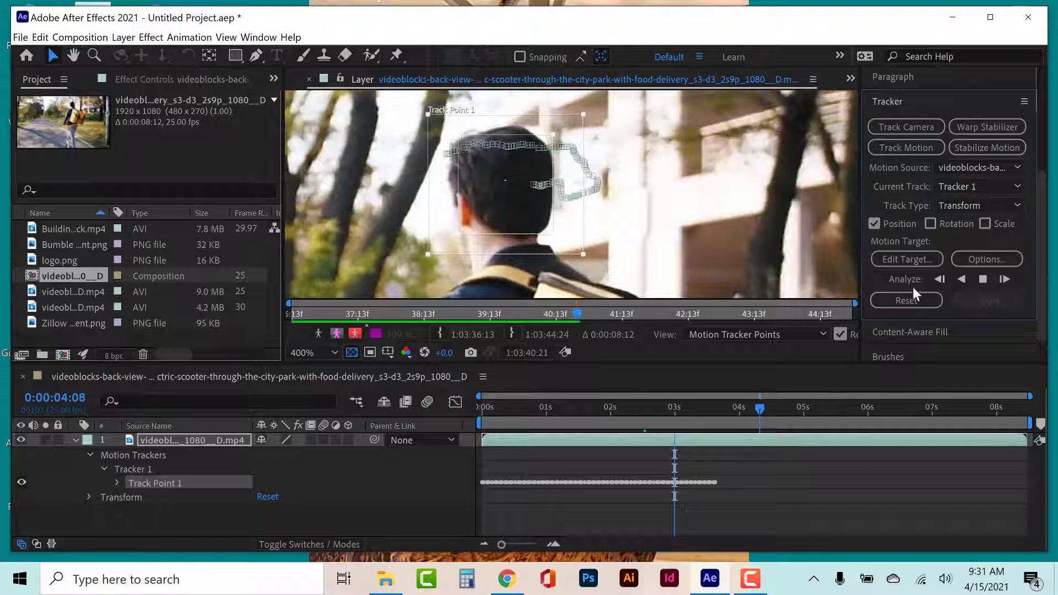
left_click(983, 280)
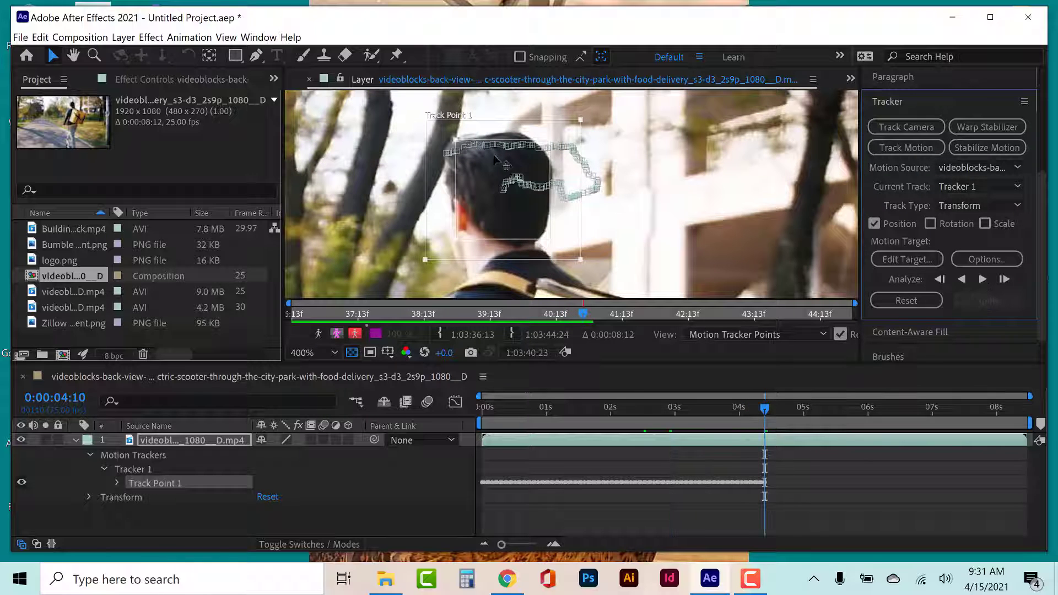
left_click(982, 279)
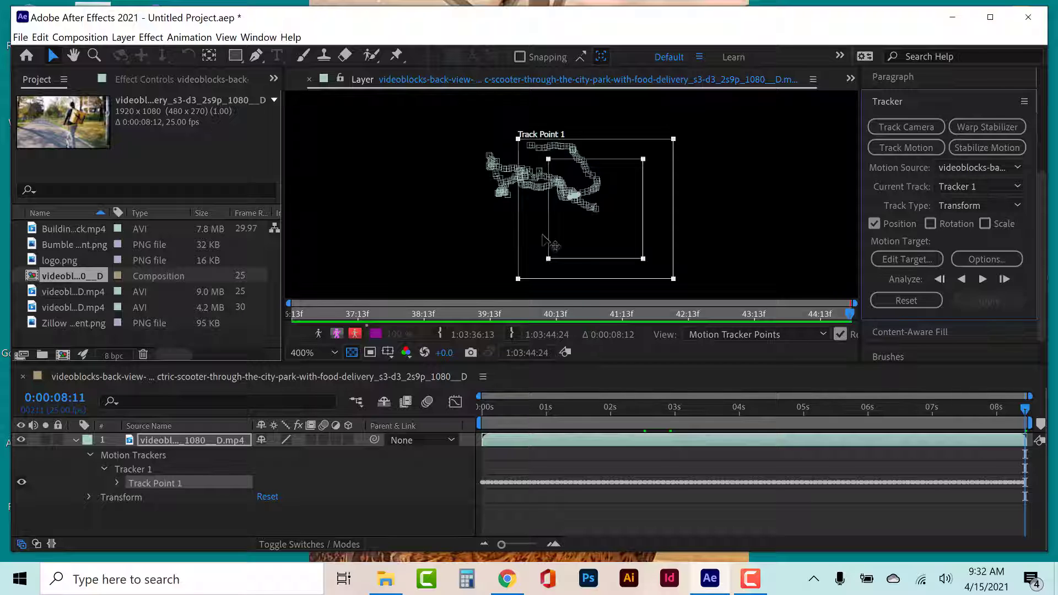
Move to 0:00:05:00 and inspect Track Point 1's tracking properties and keyframes
left_click_drag(1019, 416, 804, 450)
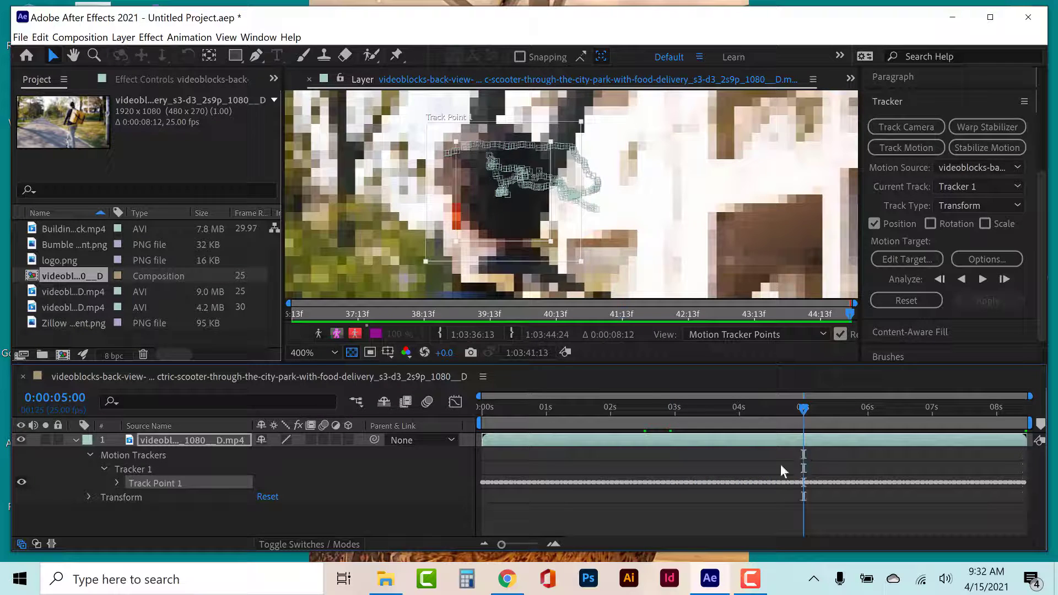
left_click(116, 483)
scroll(118, 489, "down", 1)
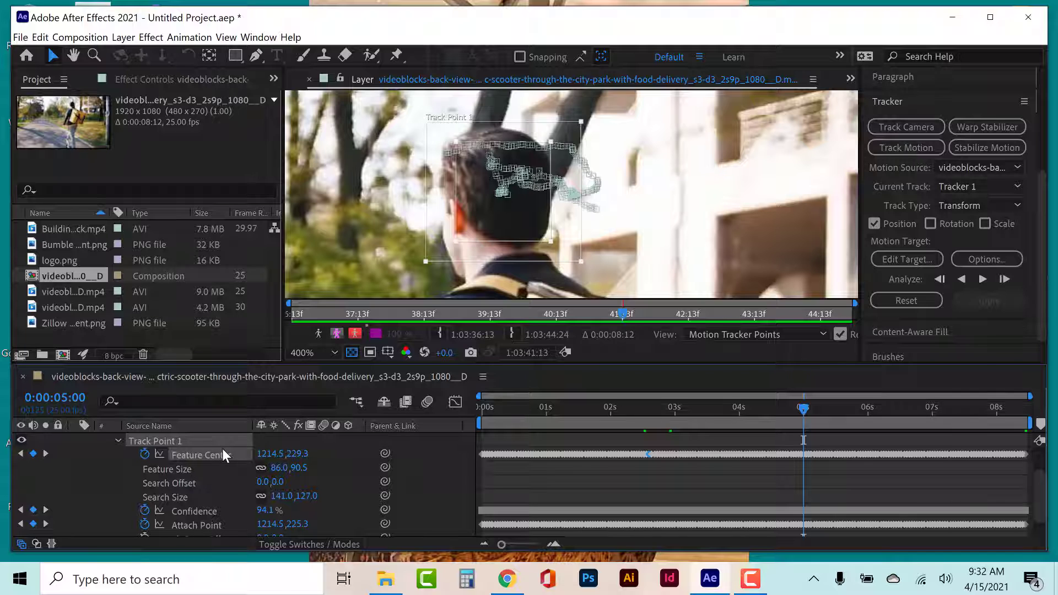
left_click(118, 440)
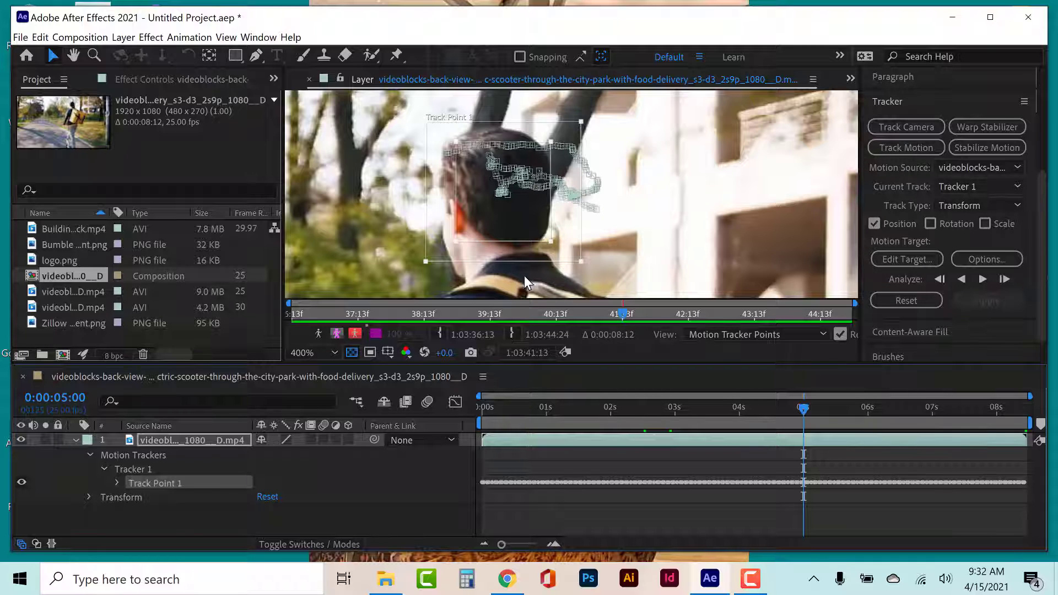
Create a null object layer and review its Transform properties
left_click(123, 37)
mouse_move(165, 53)
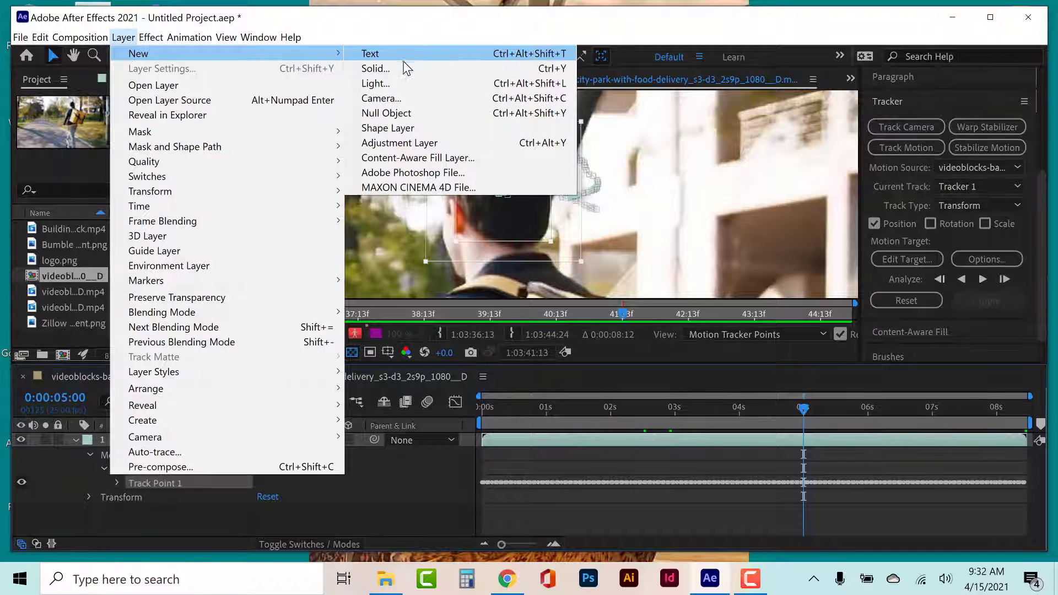
left_click(389, 114)
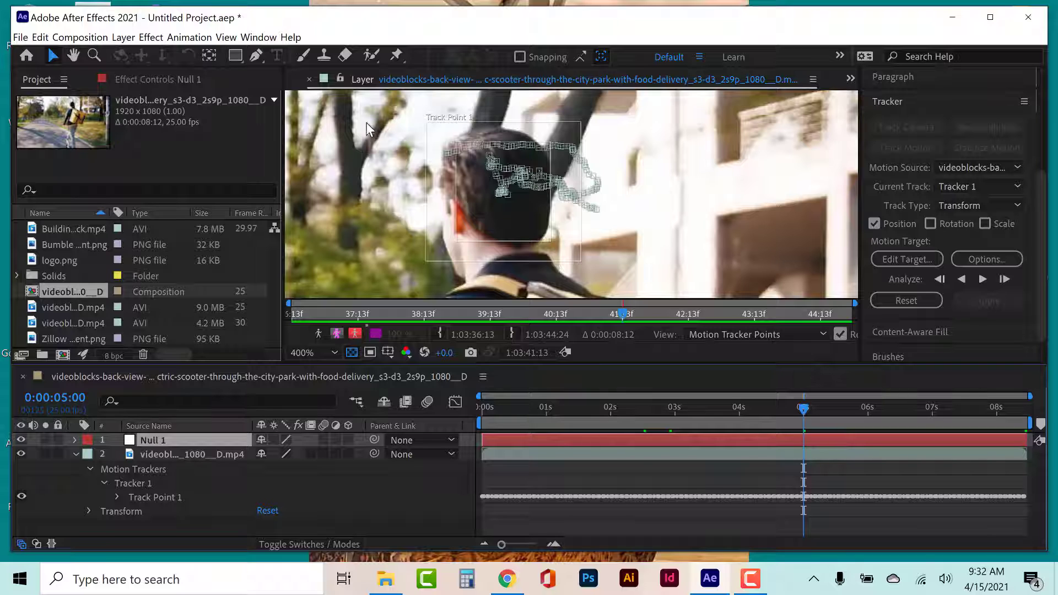
left_click(77, 441)
left_click(93, 455)
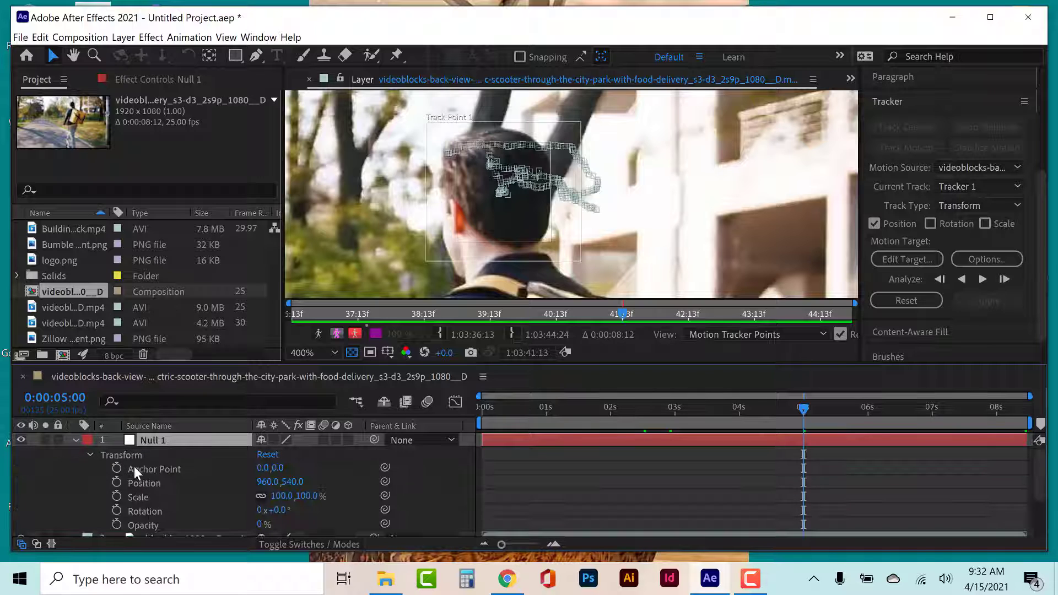
left_click(90, 455)
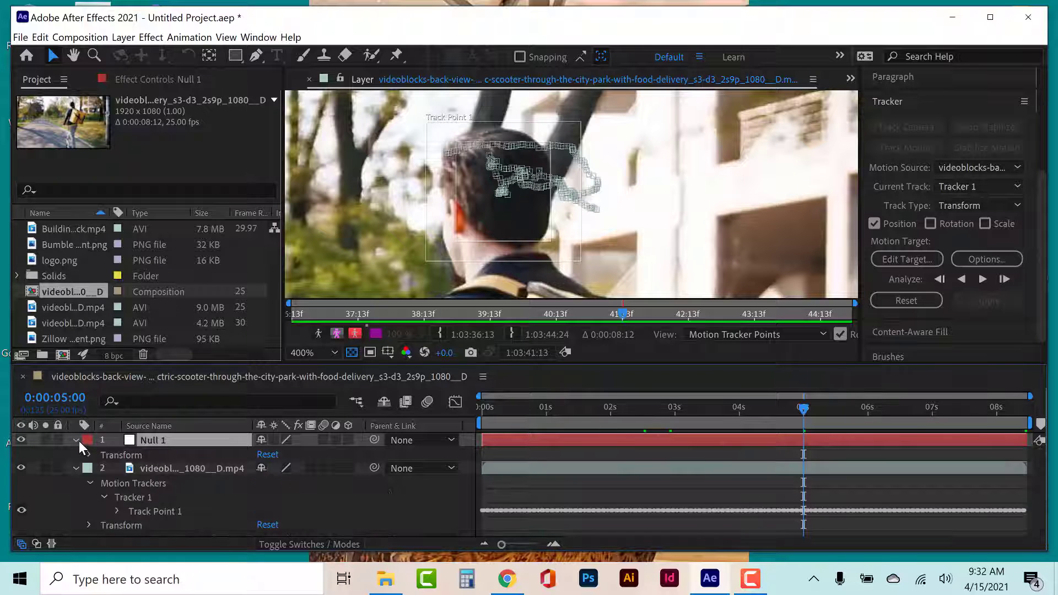
left_click(77, 441)
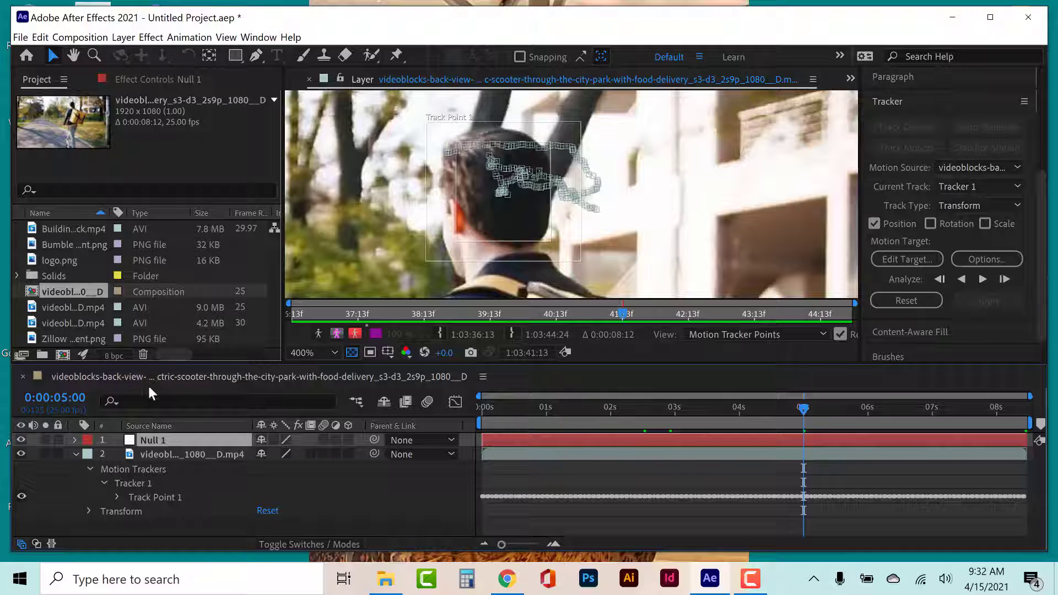
Set Null 1 as the tracker's motion target and apply the tracked motion in the X and Y dimensions
left_click(910, 259)
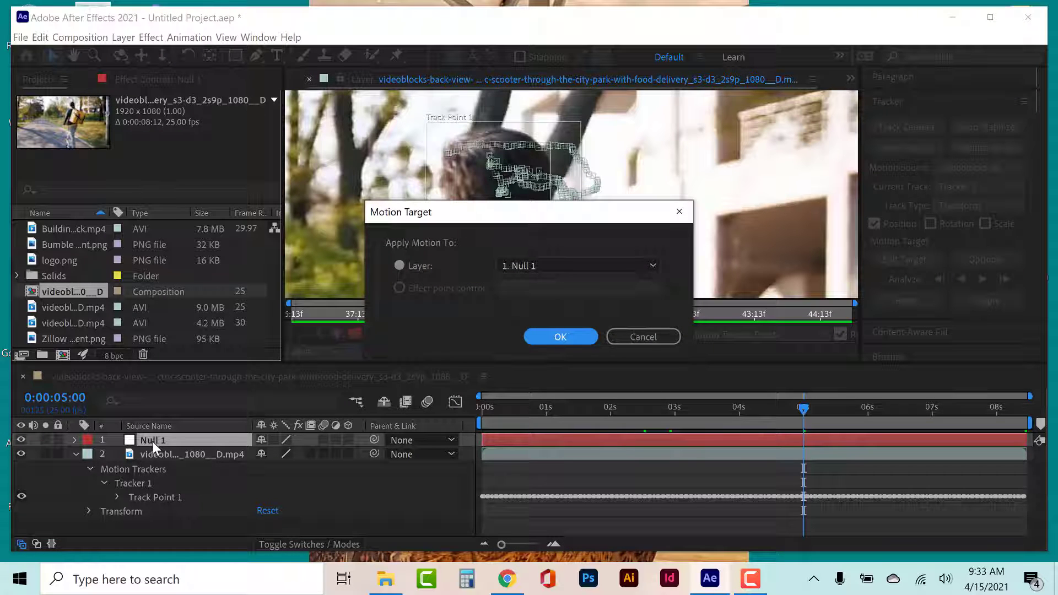
left_click(556, 337)
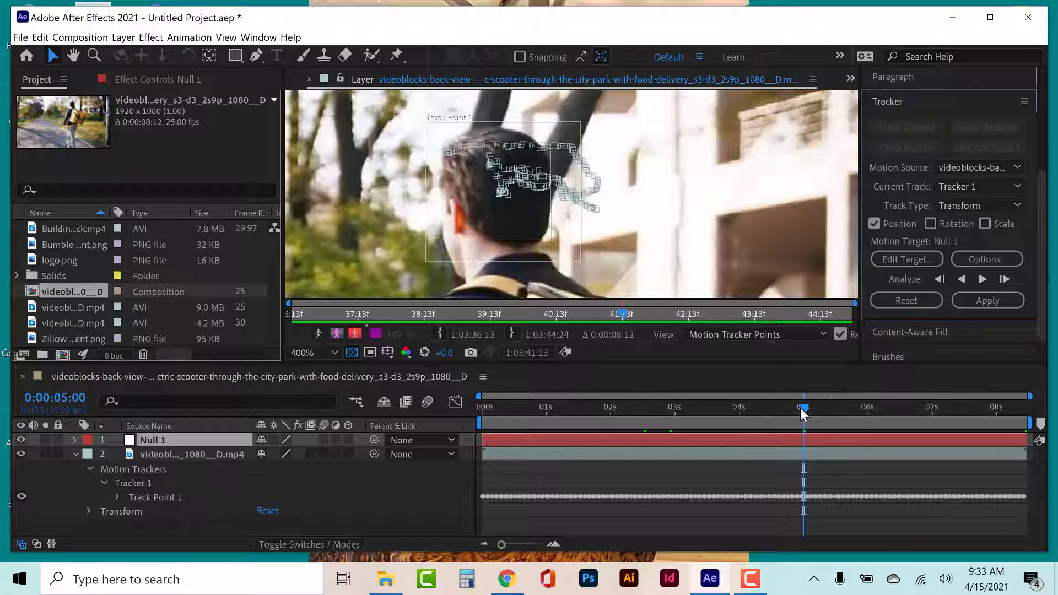
left_click_drag(802, 413, 739, 407)
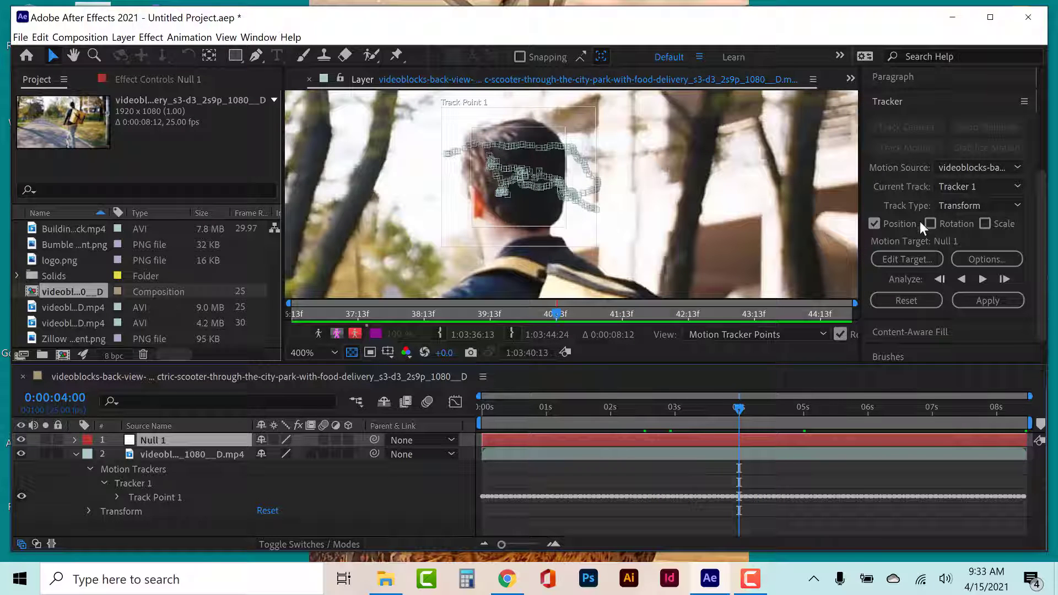
left_click(994, 303)
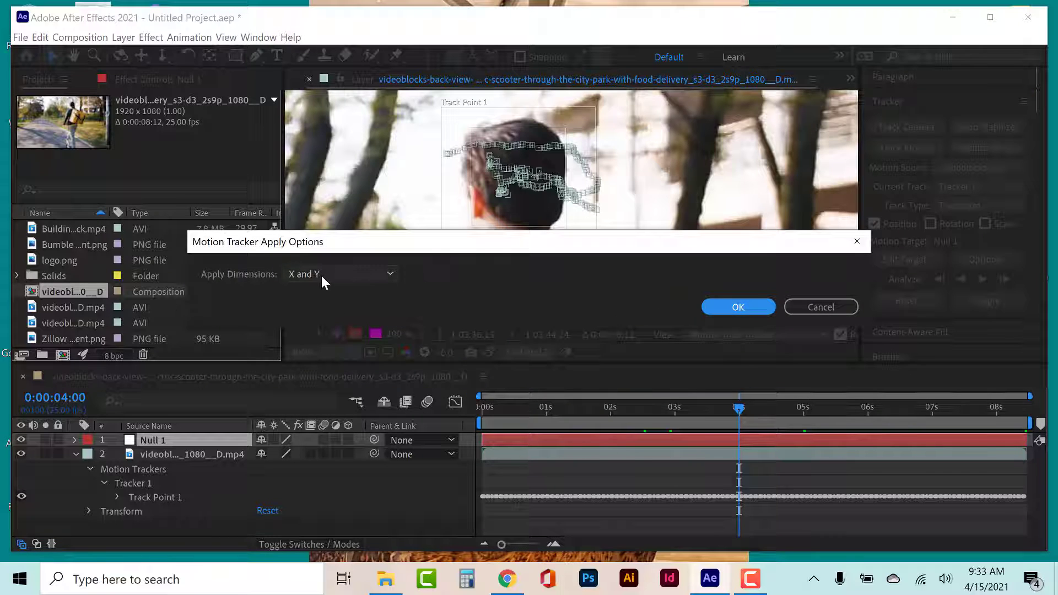
left_click(322, 276)
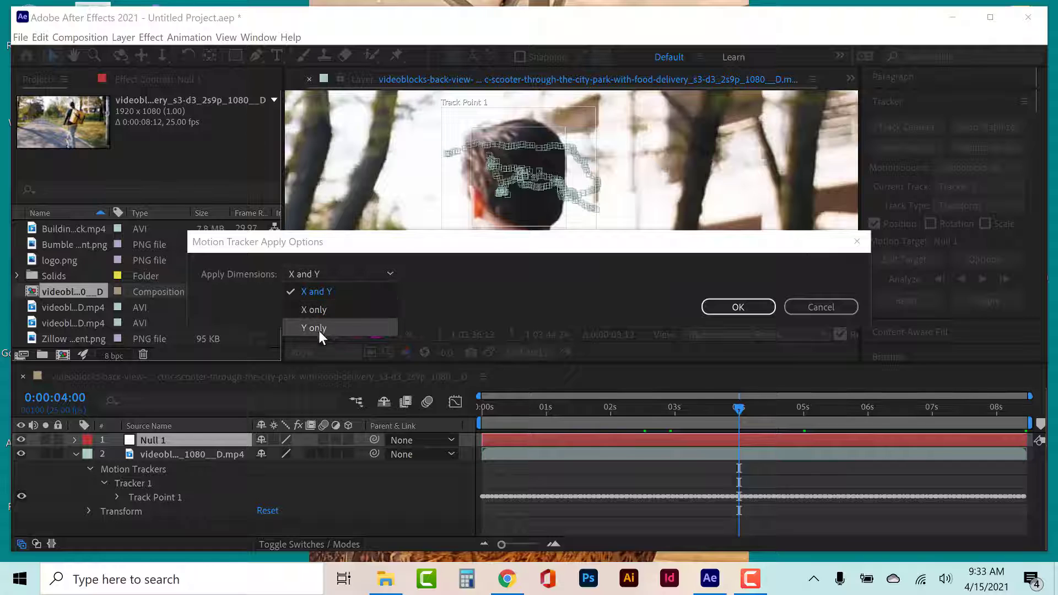
left_click(313, 289)
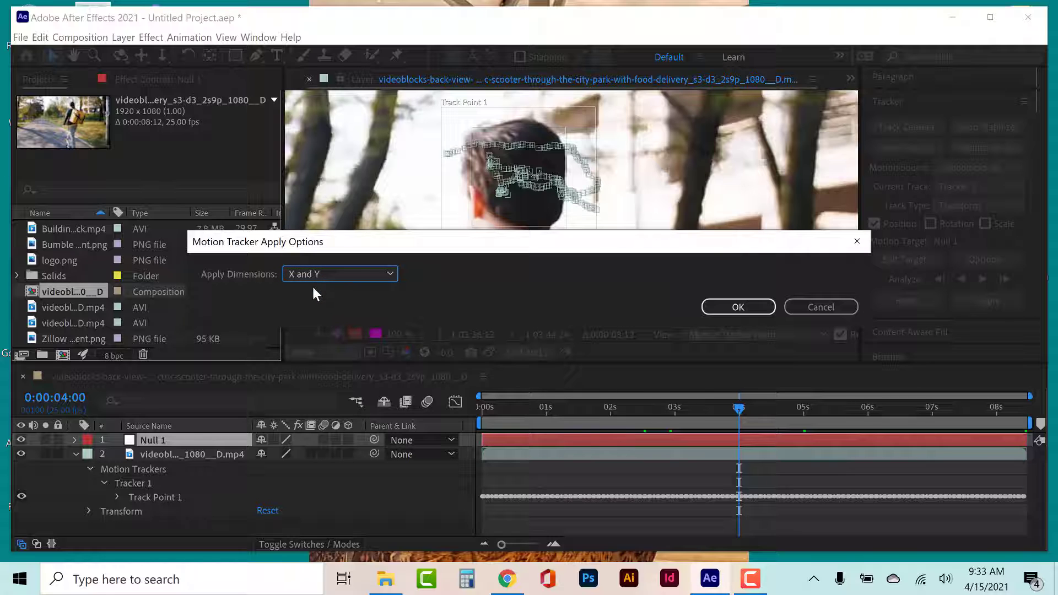
left_click(754, 306)
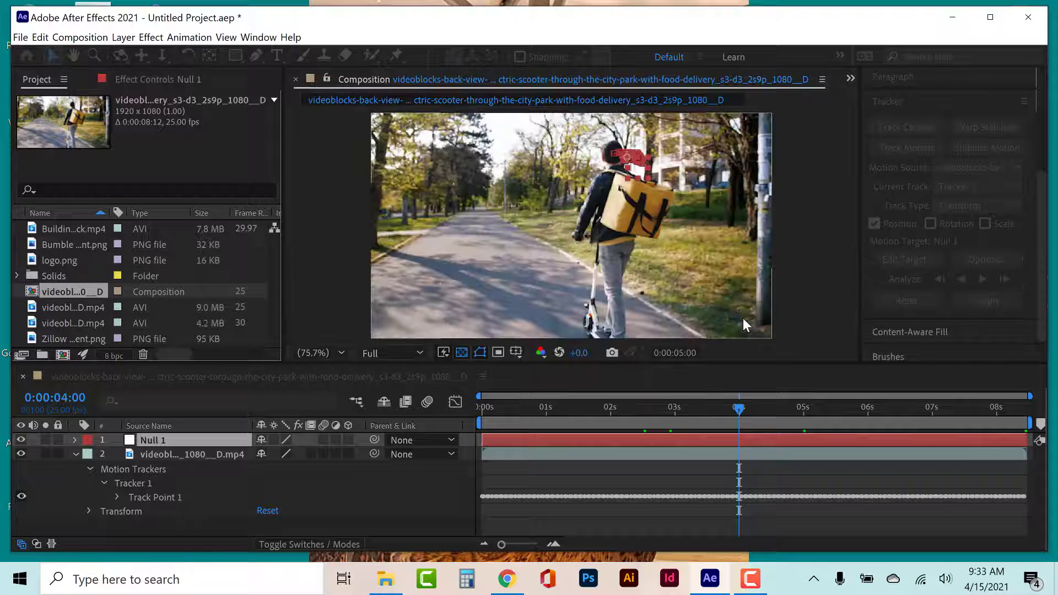
Examine Null 1's applied motion path around the rider's head and, at 0:00:00:00, its Position keyframes
scroll(671, 242, "up", 2)
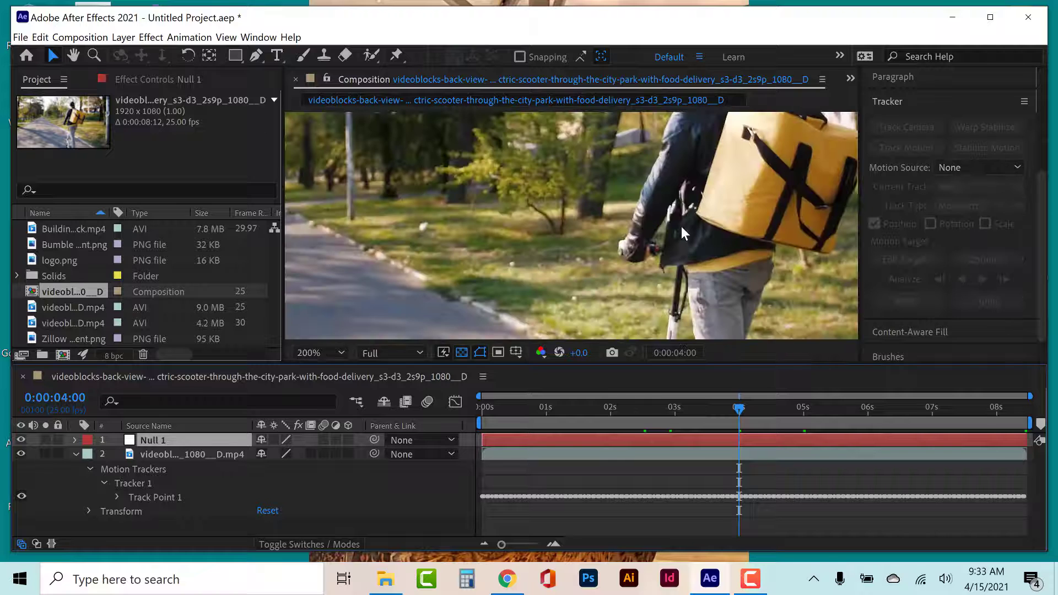
key("space")
left_click_drag(667, 213, 727, 196)
scroll(599, 230, "up", 2)
scroll(498, 239, "down", 1)
key("space")
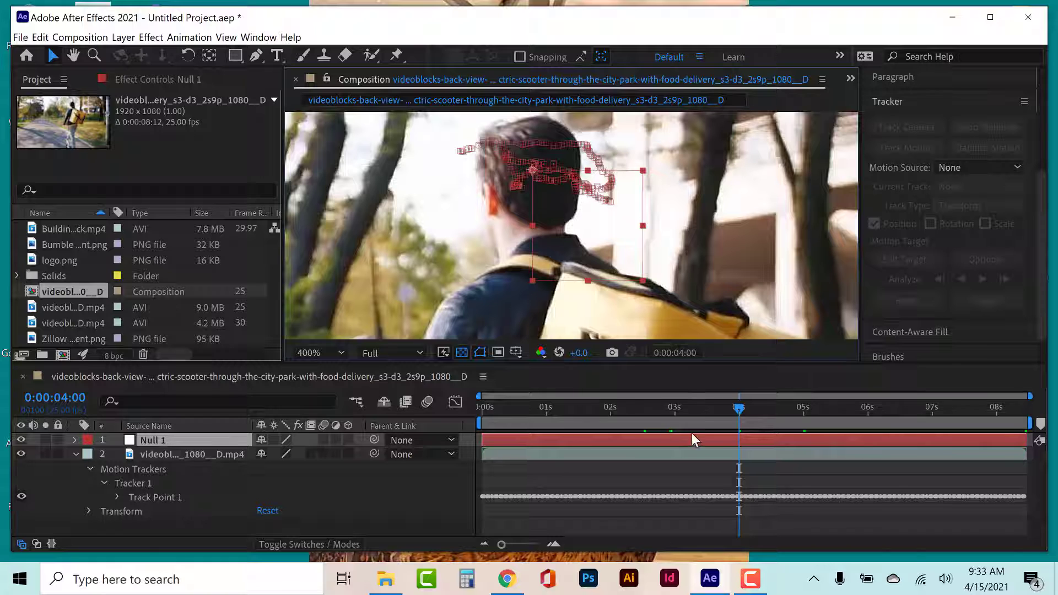
left_click_drag(737, 412, 143, 467)
left_click(75, 454)
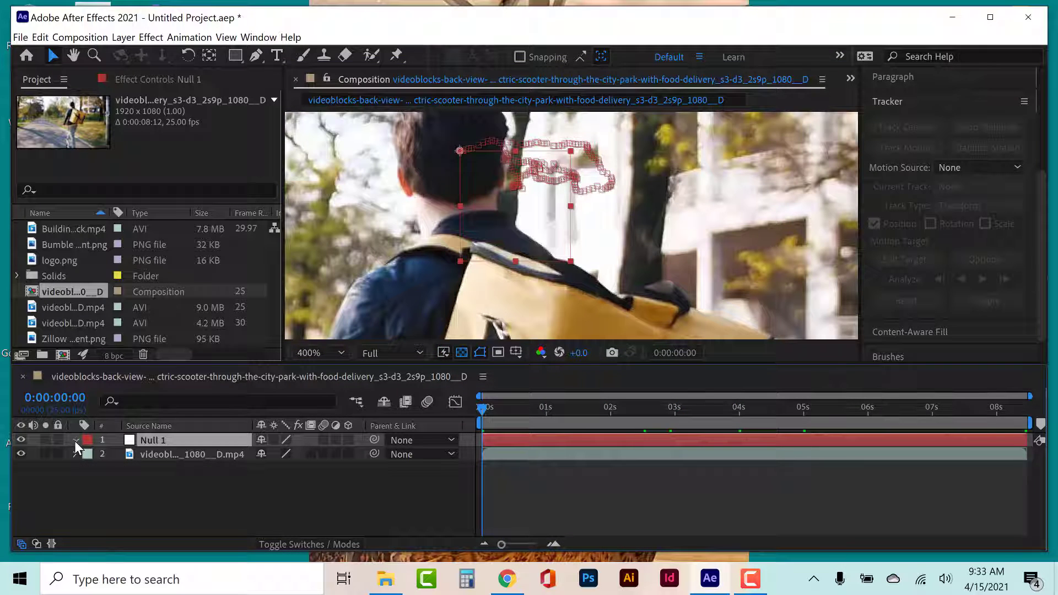
left_click(74, 440)
left_click(88, 454)
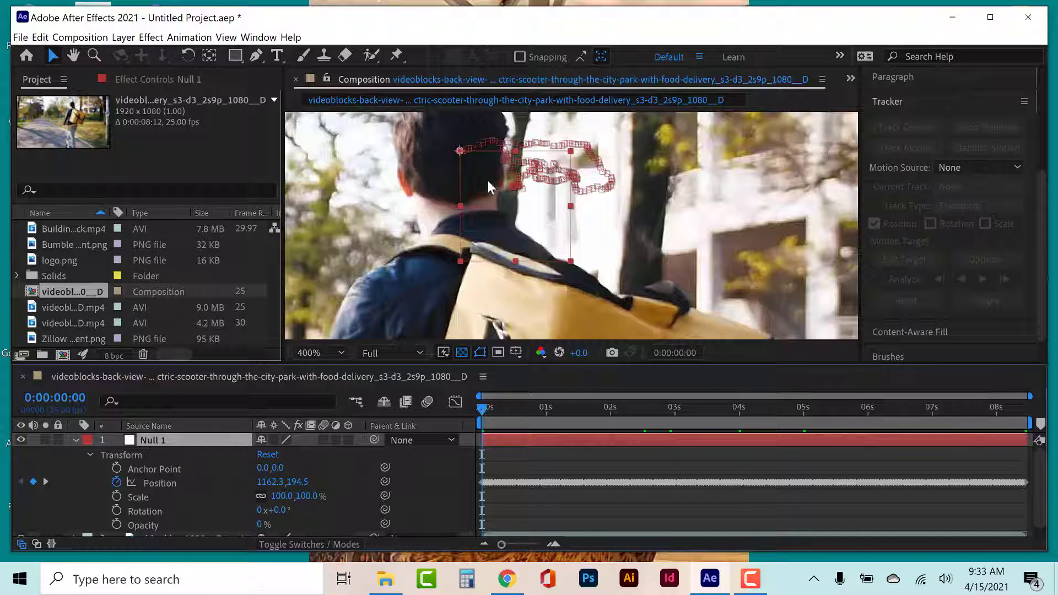
left_click(75, 440)
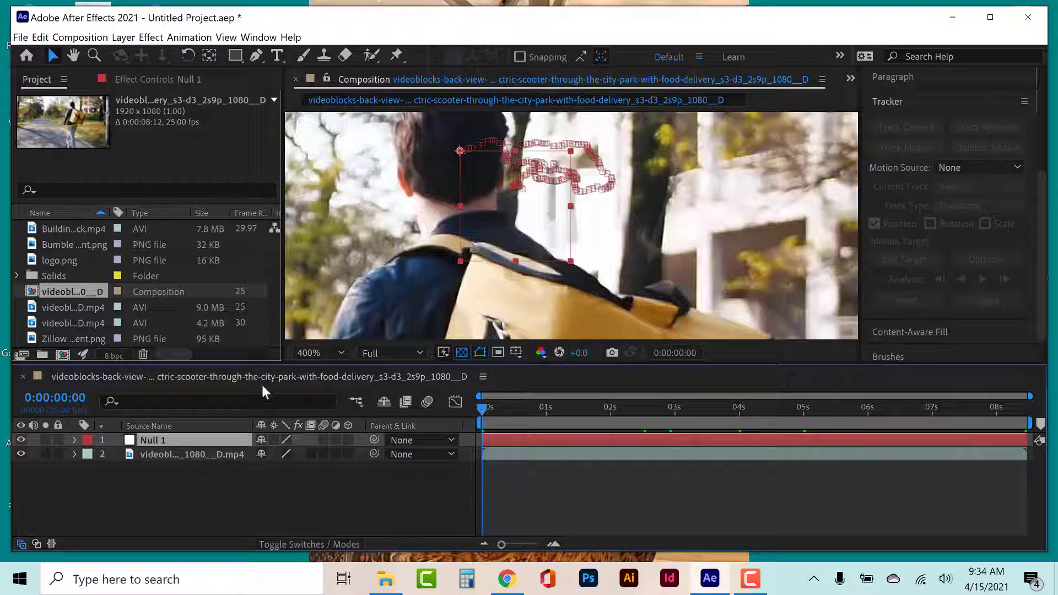
Set the composition preview to Quarter resolution and fit the whole frame in the viewer
scroll(389, 295, "down", 4)
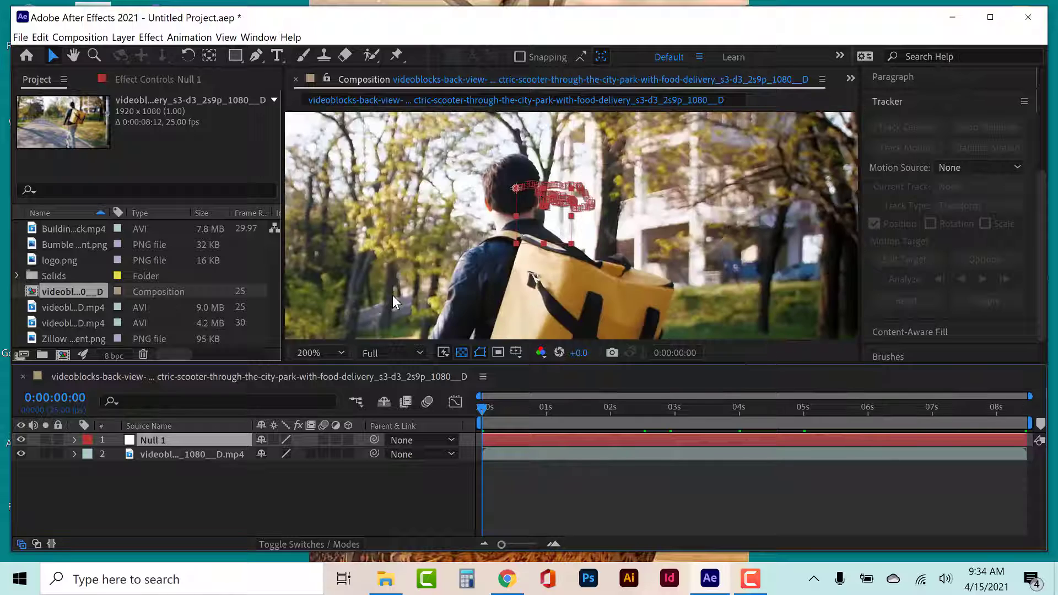
left_click(394, 353)
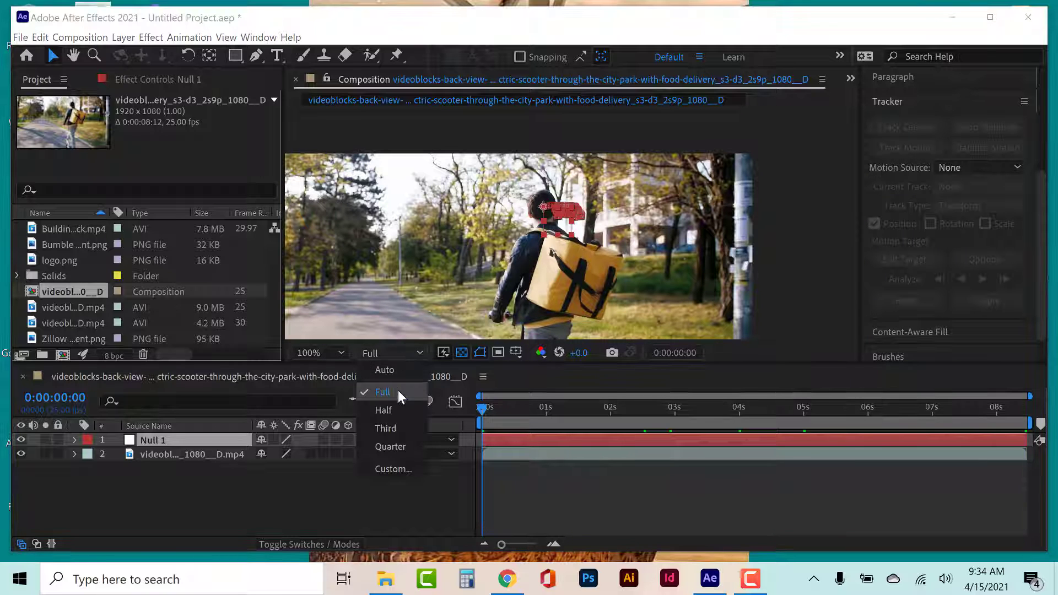
left_click(401, 447)
left_click(338, 356)
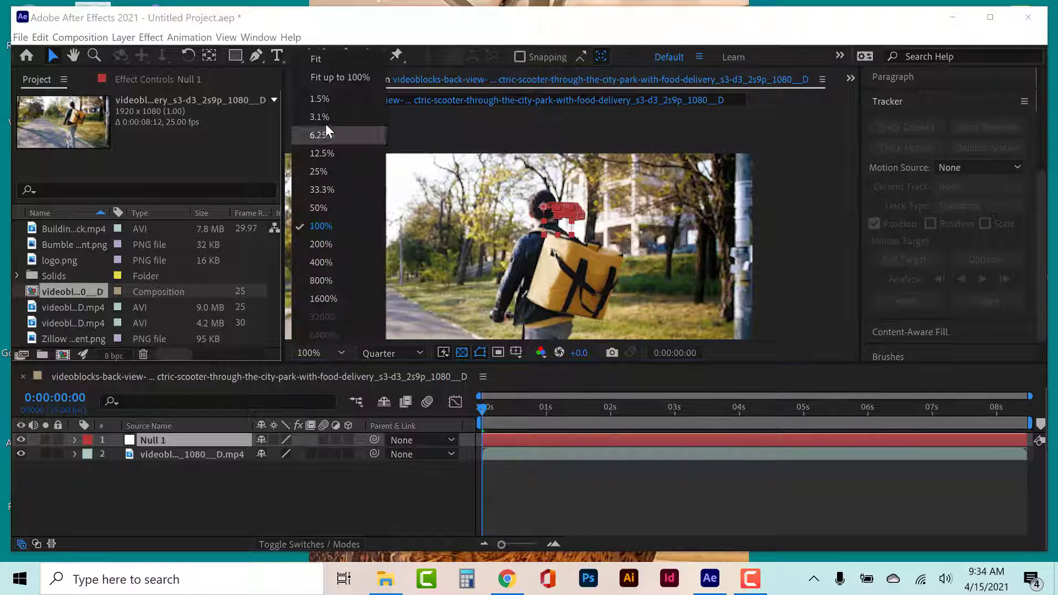
left_click(332, 60)
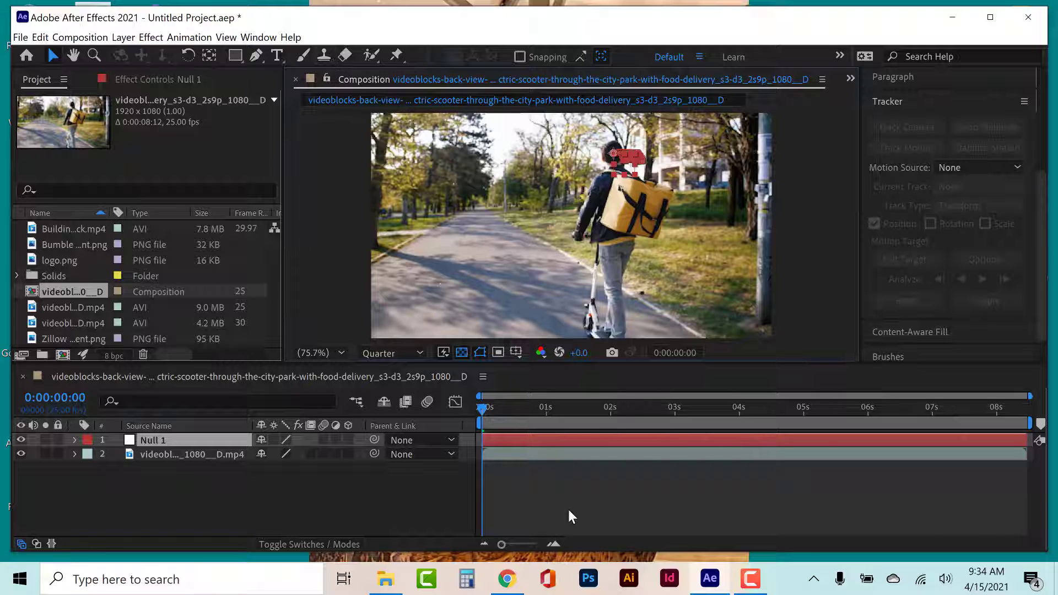
Preview Null 1's tracked motion against the rider's head and move to 0:00:04:01
key("space")
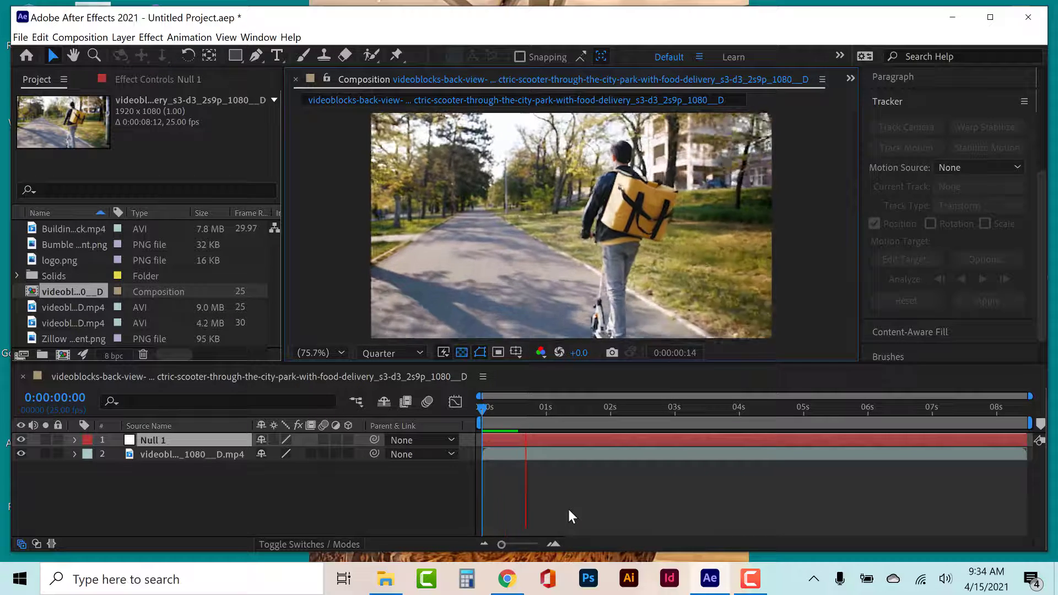
key("space")
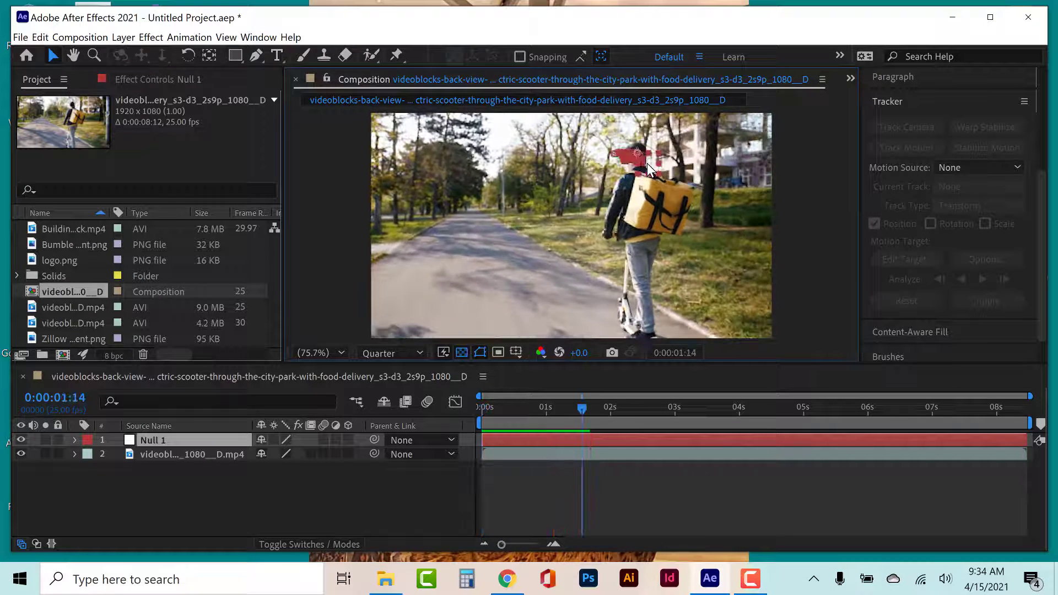
left_click_drag(581, 409, 448, 429)
left_click_drag(725, 411, 741, 414)
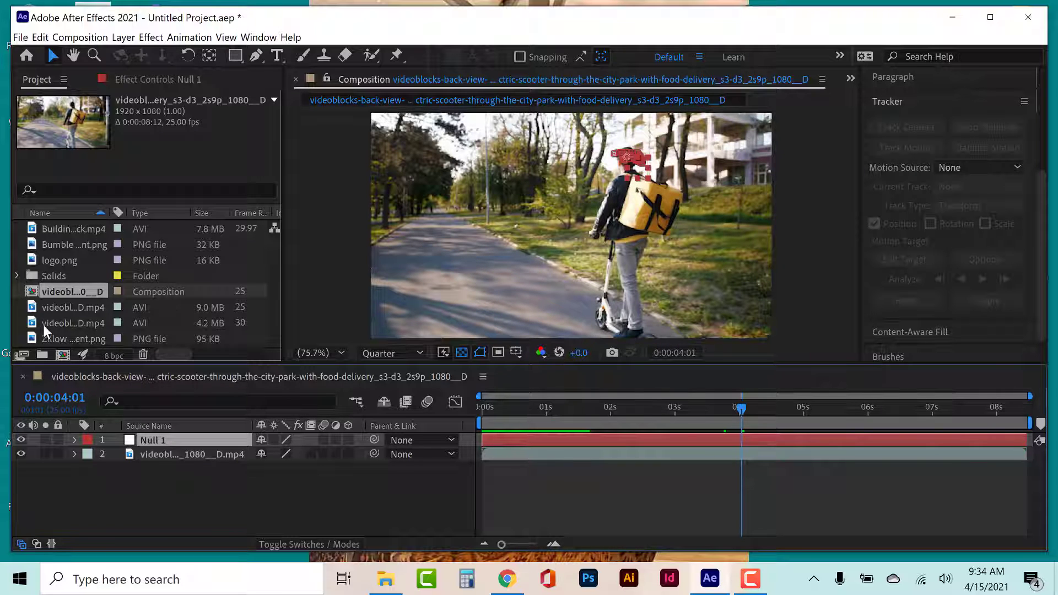
Add logo.png as the top layer above Null 1 and scale it to 92%
left_click(60, 262)
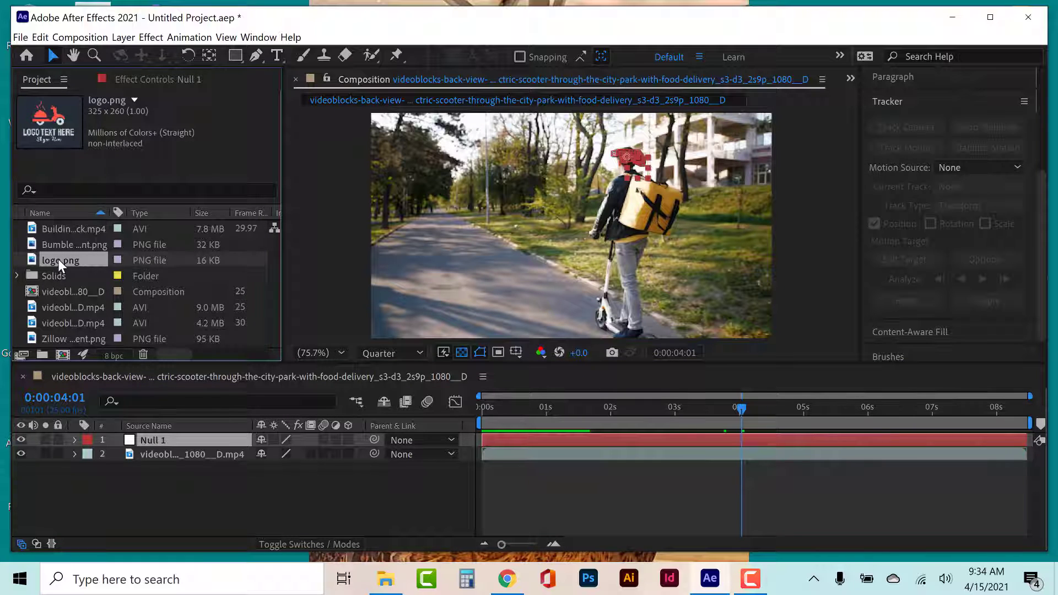
left_click_drag(59, 263, 91, 441)
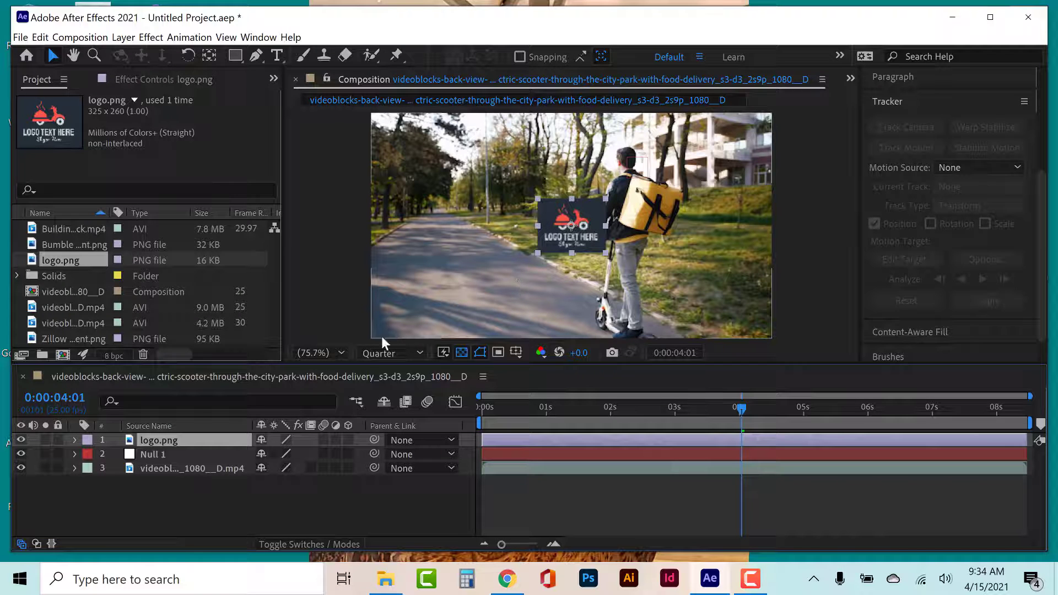
left_click(75, 440)
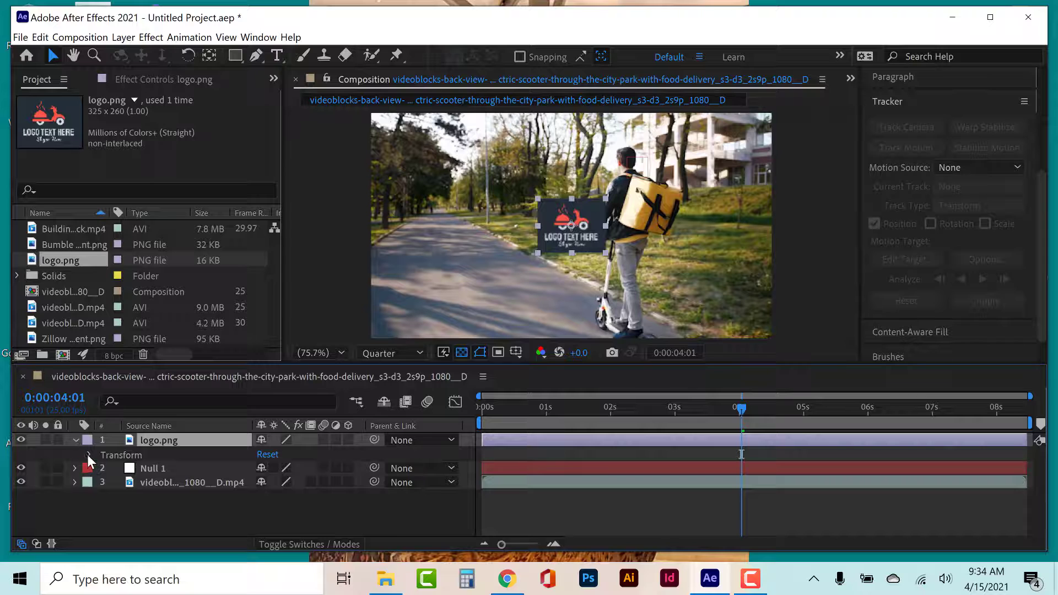
left_click(88, 455)
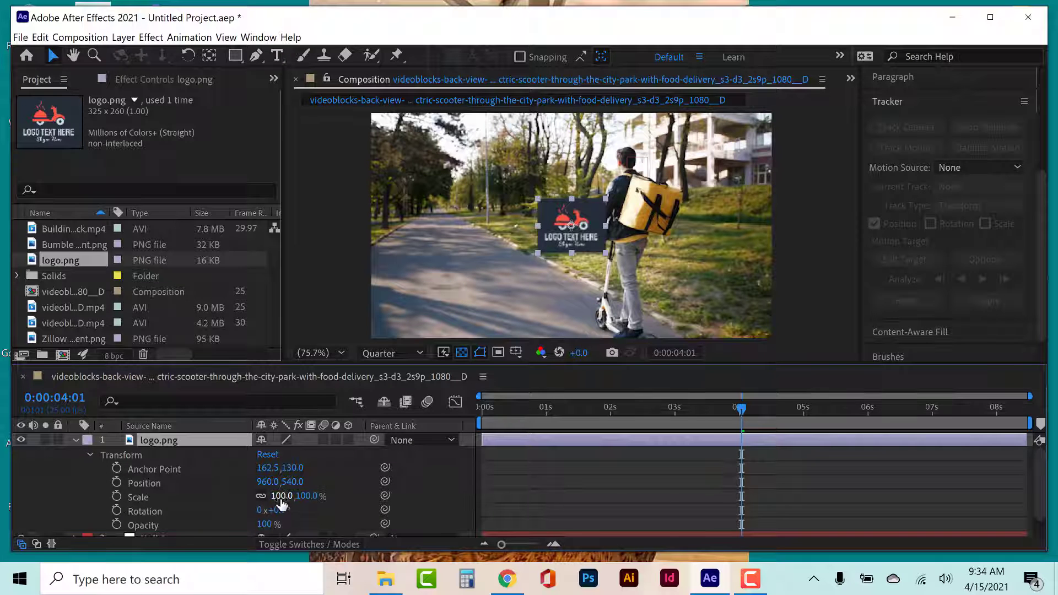
left_click_drag(277, 496, 270, 496)
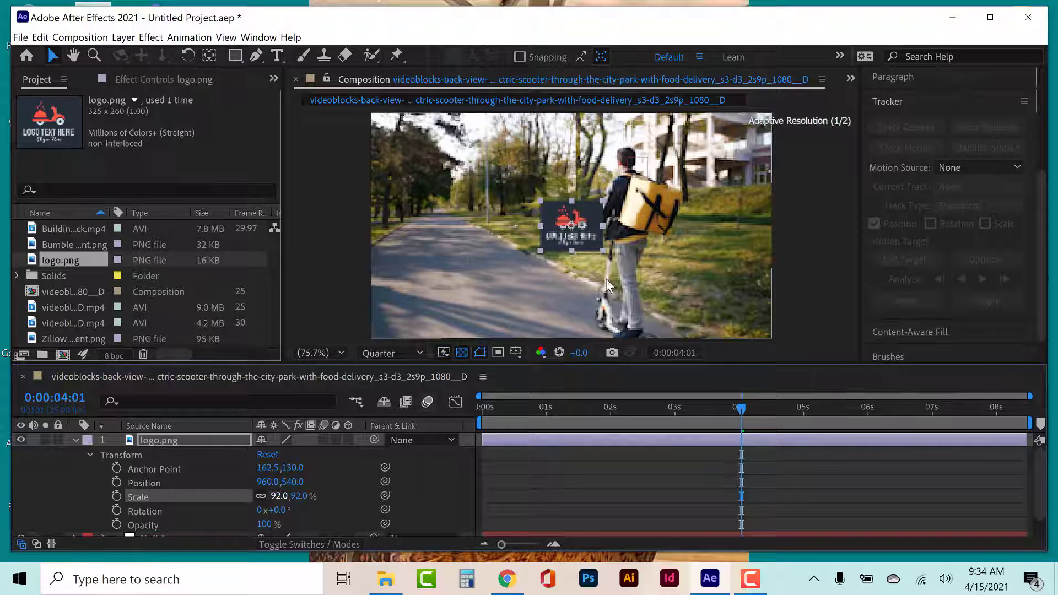
Move the logo up beside the rider's head, to a position of about 956, 166
left_click_drag(588, 243, 589, 167)
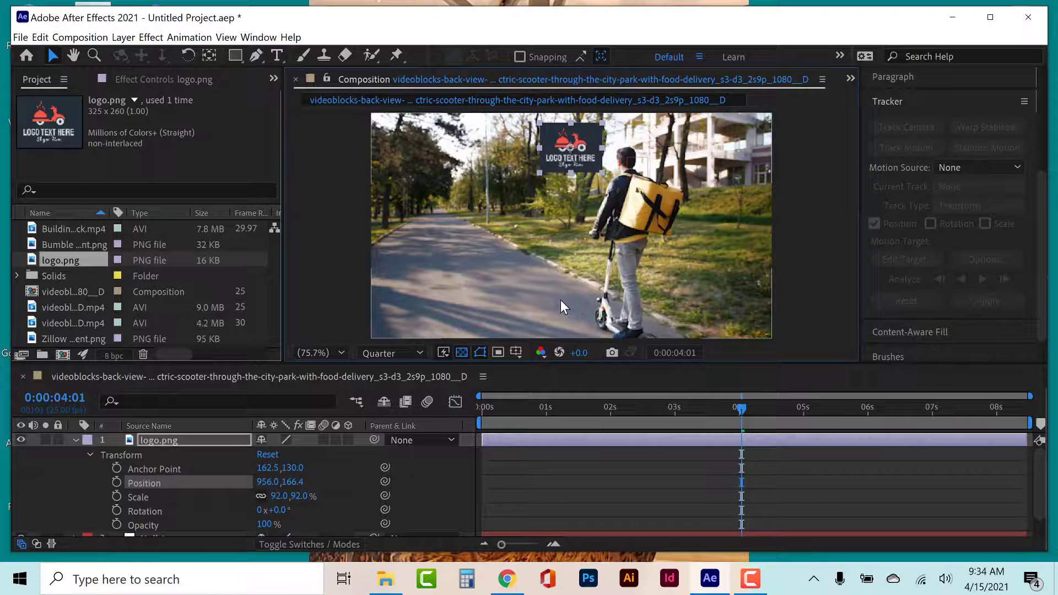
left_click(90, 455)
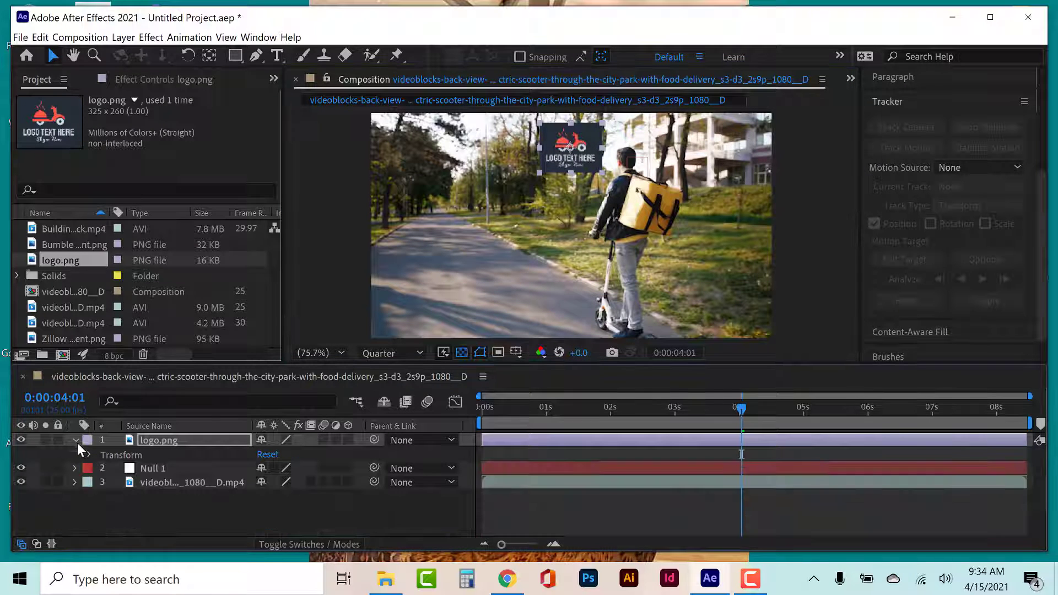
left_click(76, 439)
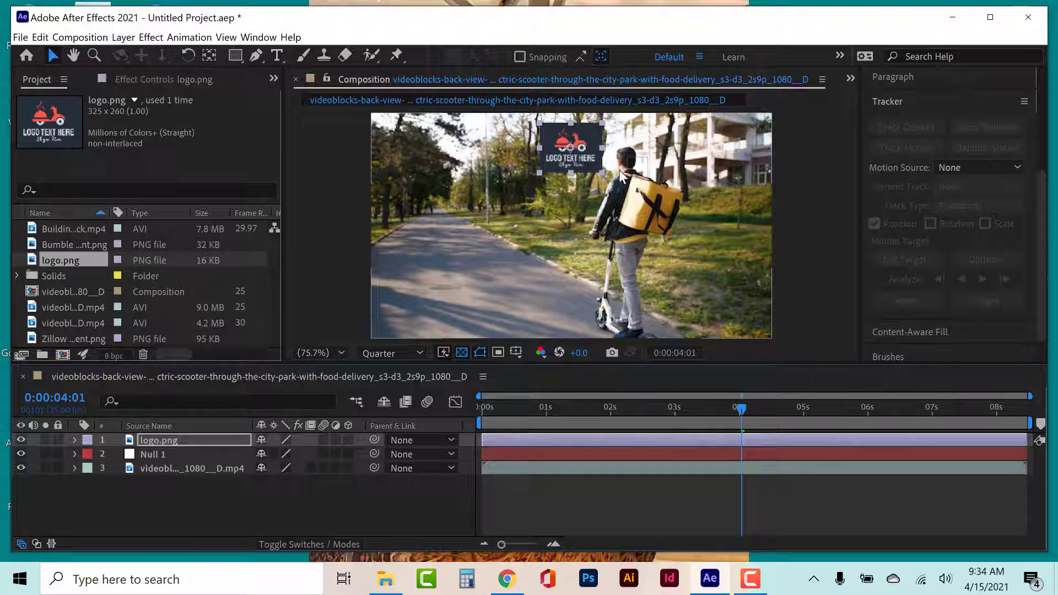
Parent logo.png to Null 1 and preview the linked motion from 0:00:00:00
left_click(428, 441)
left_click(373, 441)
left_click_drag(374, 440, 194, 457)
key("Home")
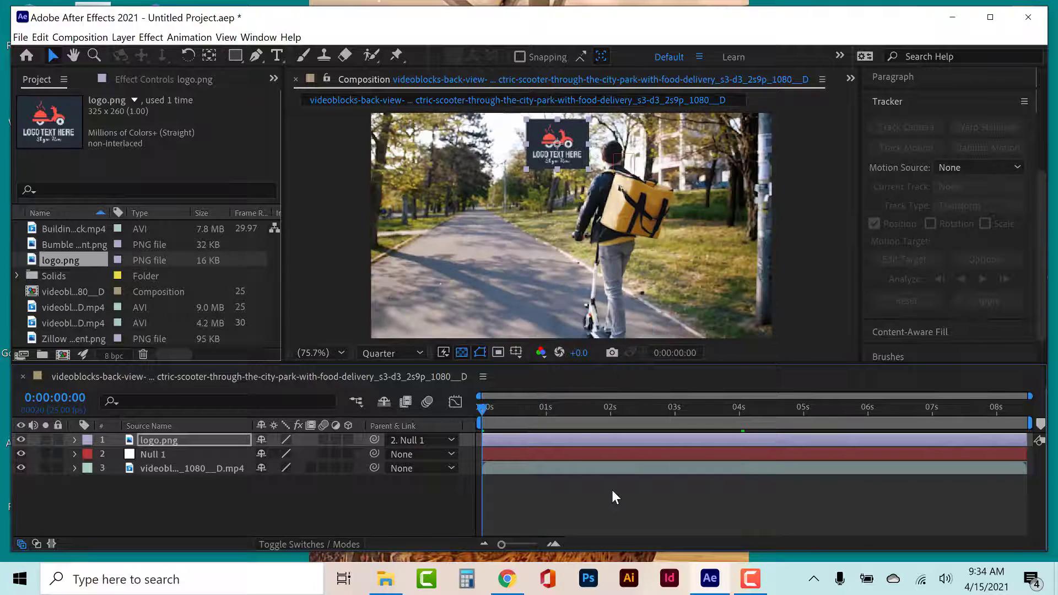
key("space")
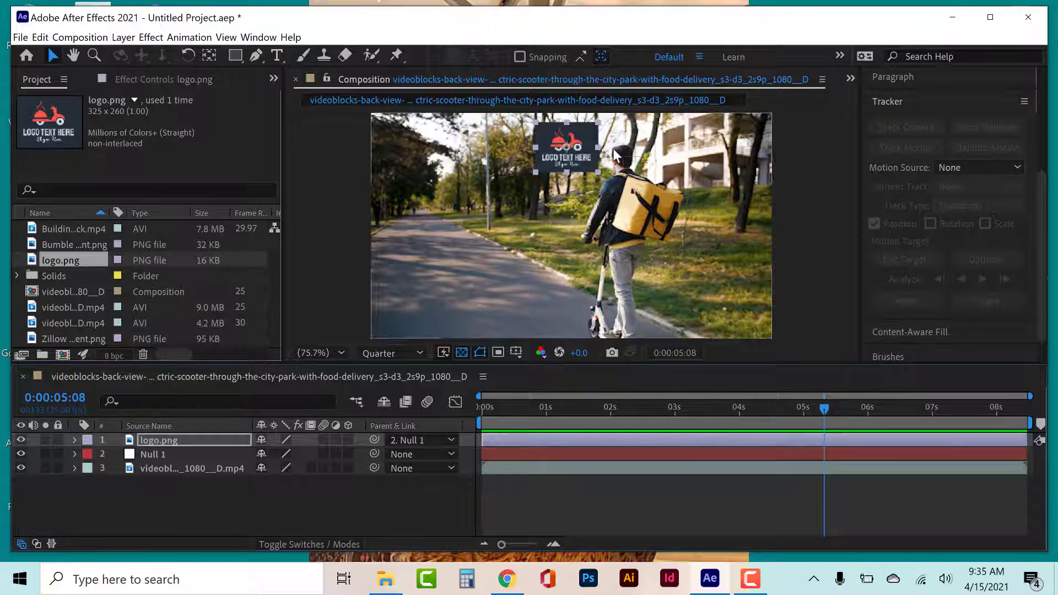
Place the logo just above the rider's head at position -3.7, -136.0 and scale it to 48%
left_click_drag(578, 157, 636, 129)
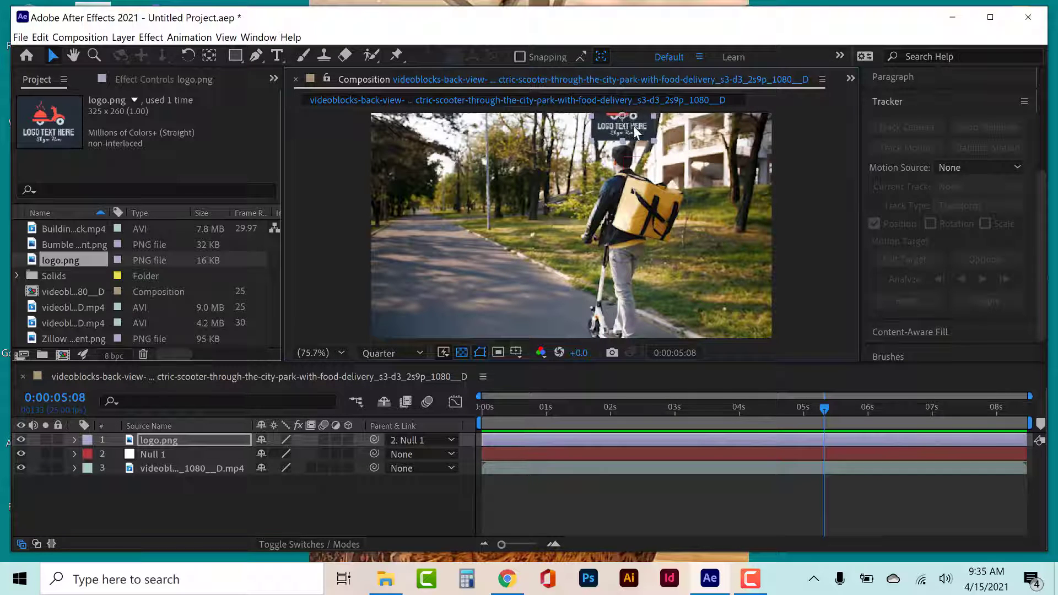
left_click(74, 440)
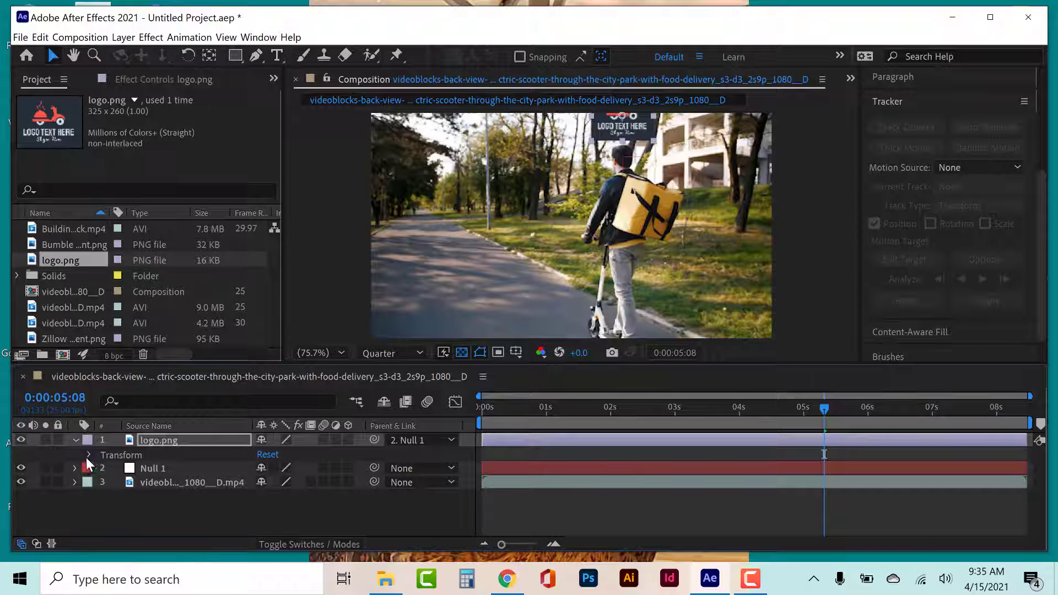
left_click(89, 455)
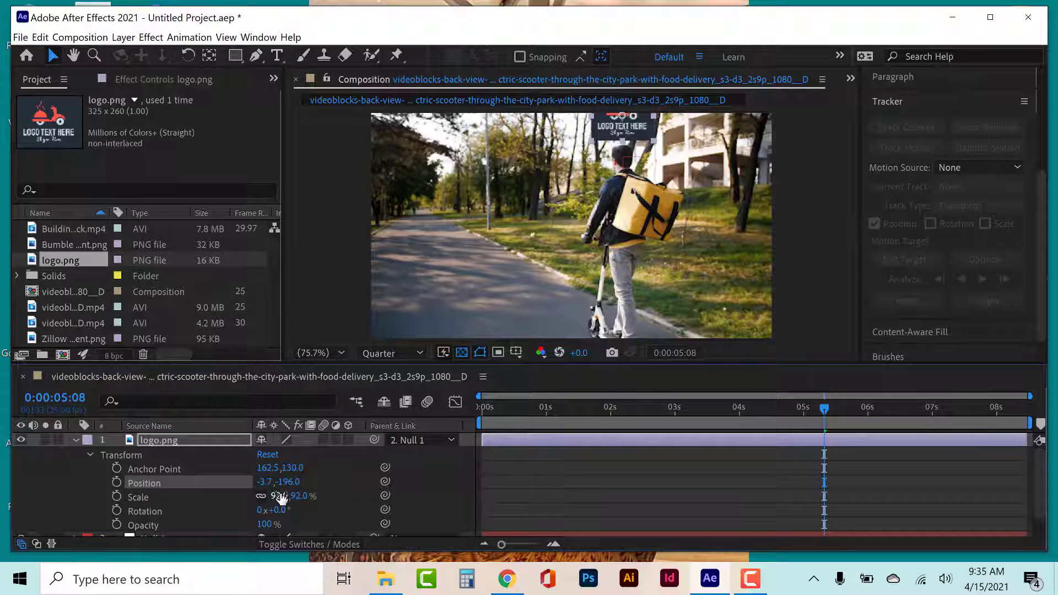
left_click_drag(281, 498, 243, 492)
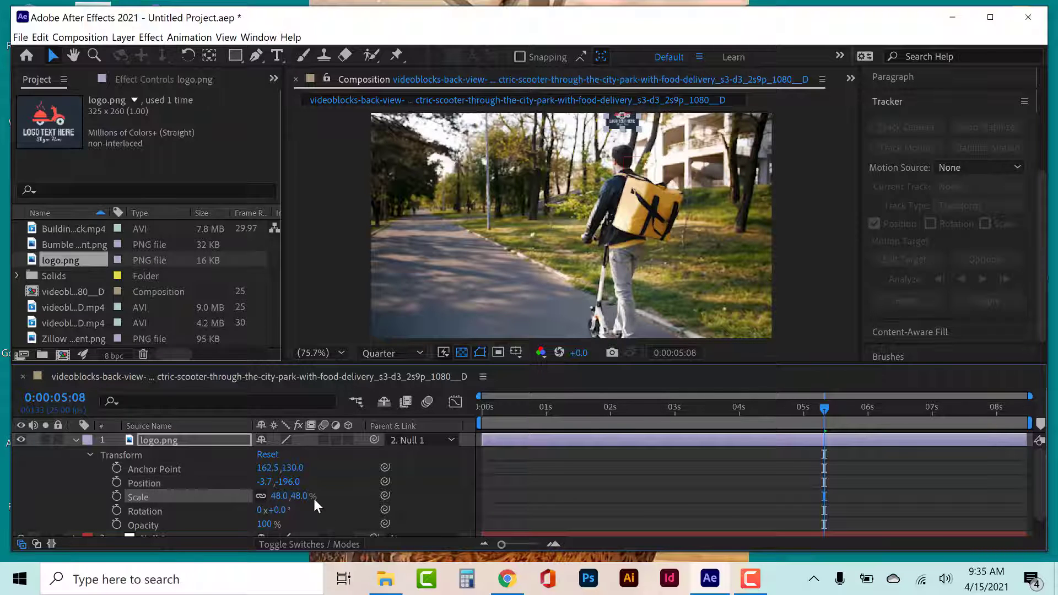
left_click_drag(294, 484, 332, 481)
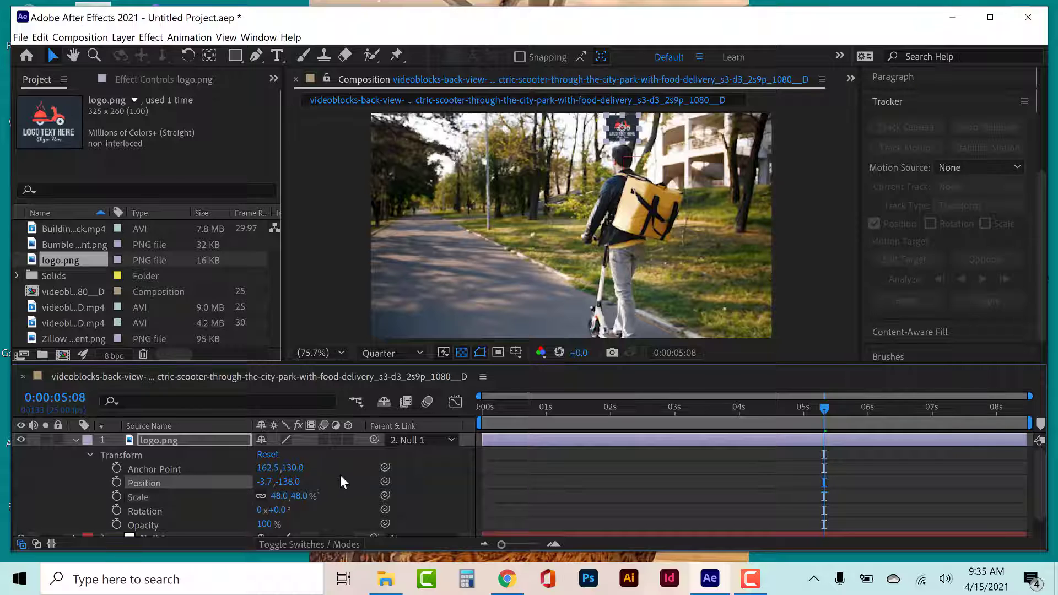
Make logo.png a 3D layer and set a Y Rotation keyframe of 0° at 0:00:00:00
left_click(348, 440)
left_click(481, 409)
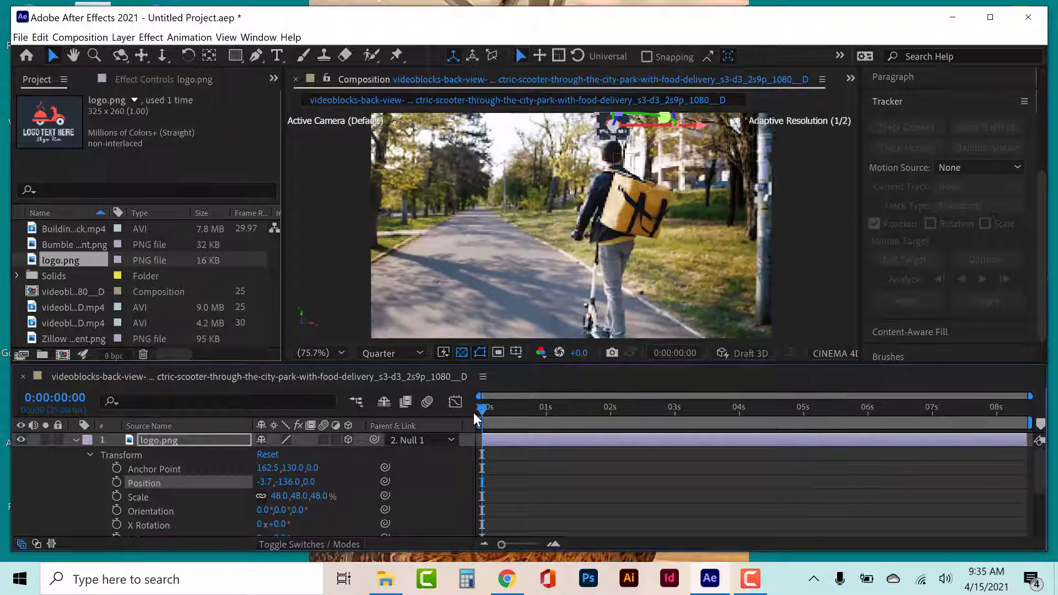
scroll(88, 519, "down", 3)
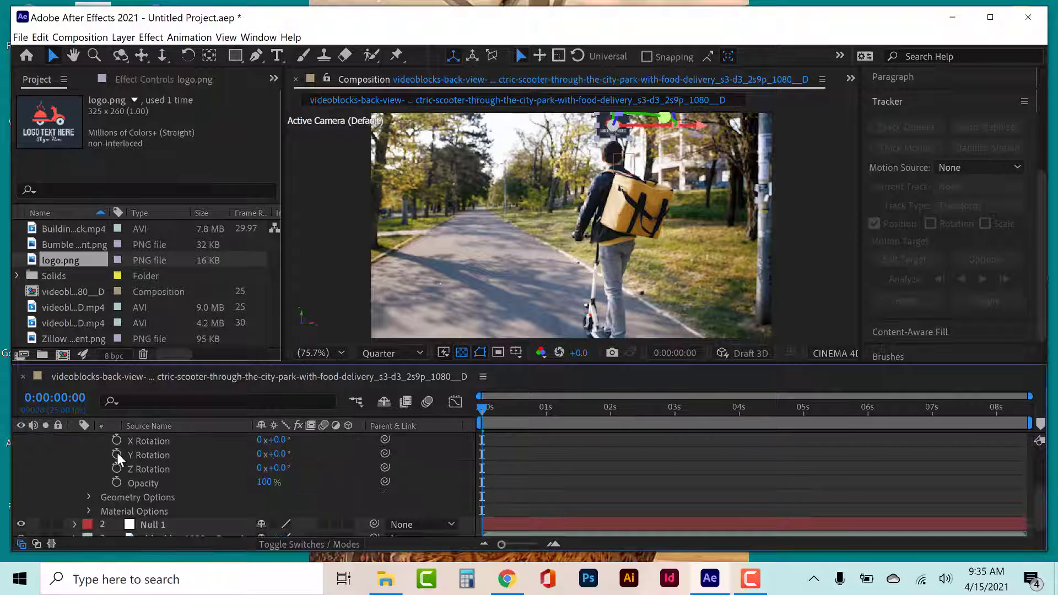
left_click_drag(281, 453, 299, 453)
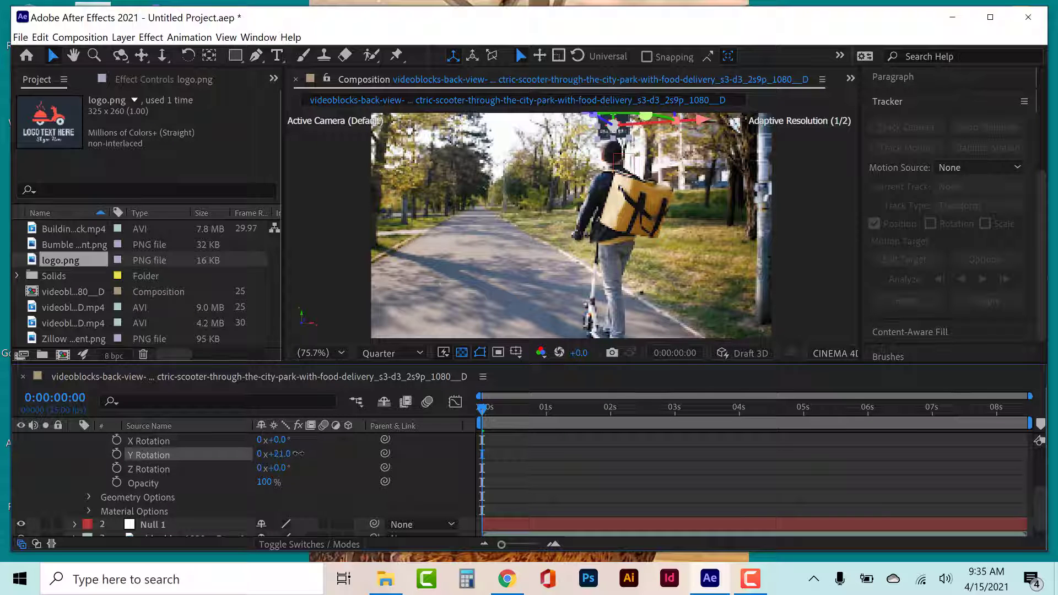
key("ctrl+z")
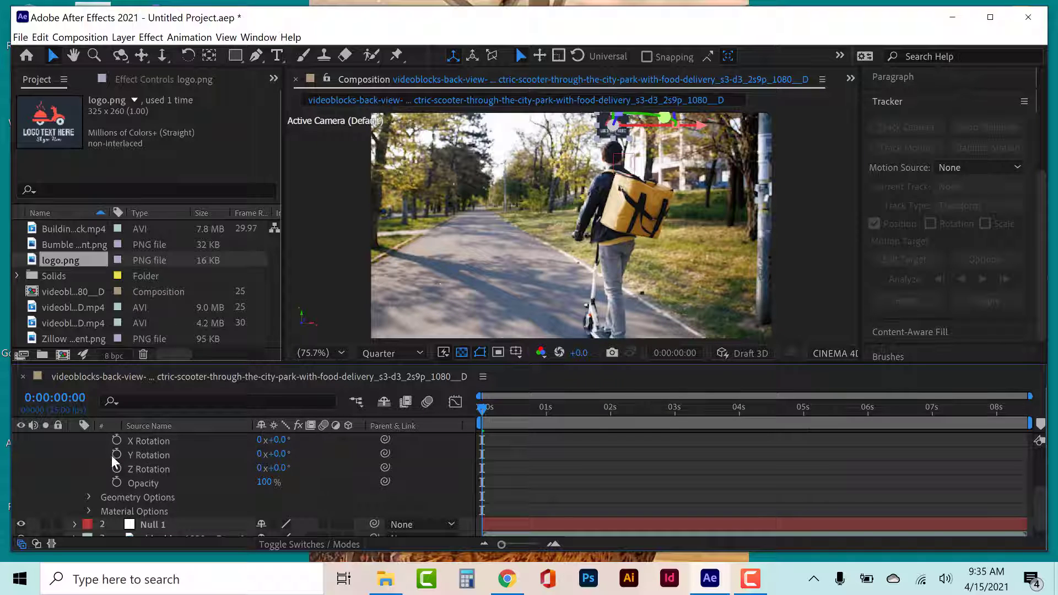
left_click(117, 455)
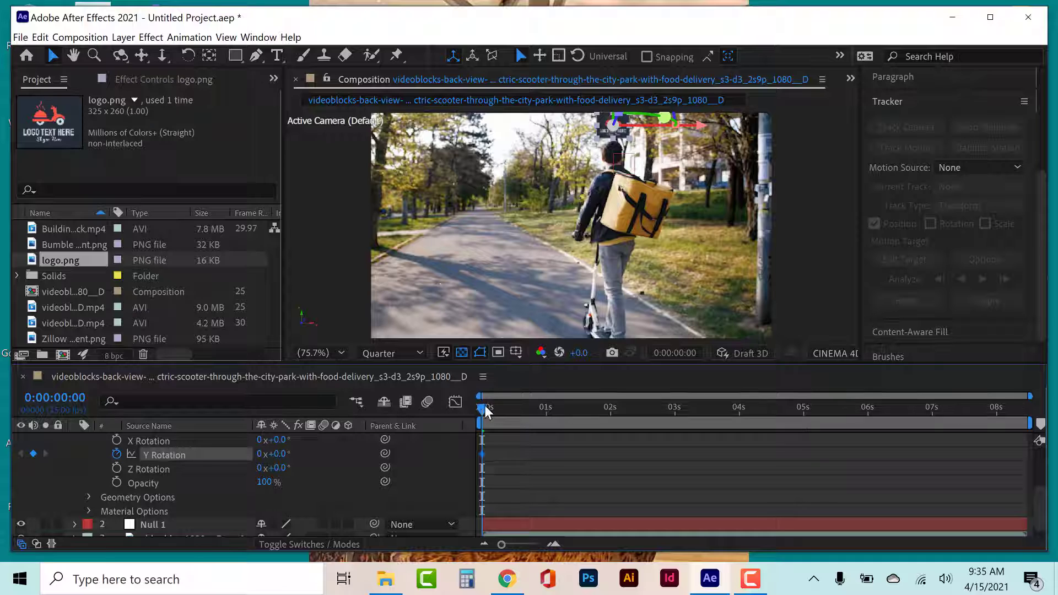
Keyframe the logo's Y Rotation at 5 full revolutions at 0:00:08:11 and collapse the layer's properties
left_click_drag(484, 406, 1025, 409)
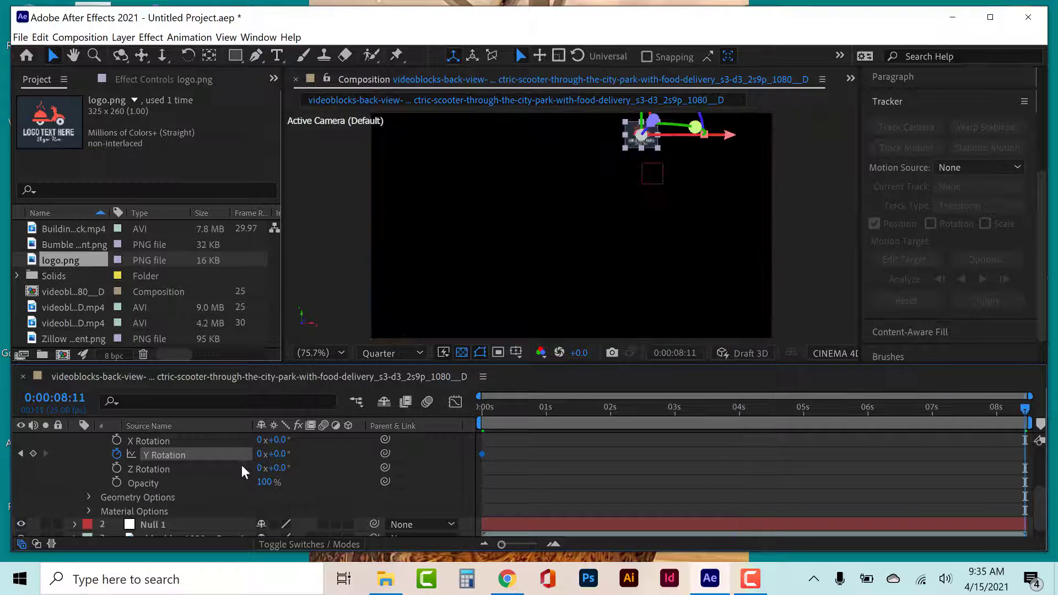
left_click(259, 455)
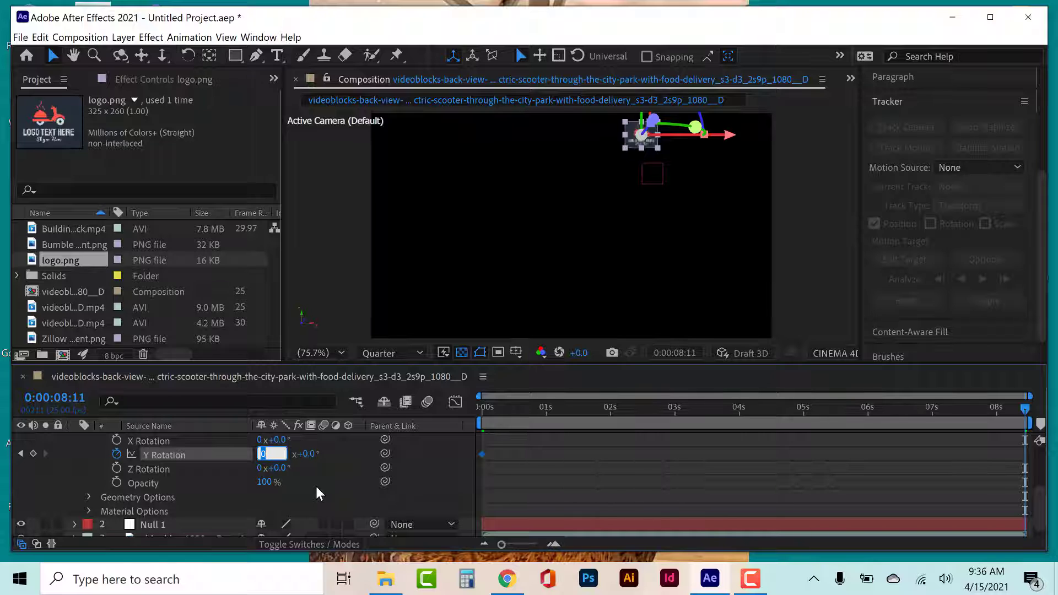
type("5")
key("Return")
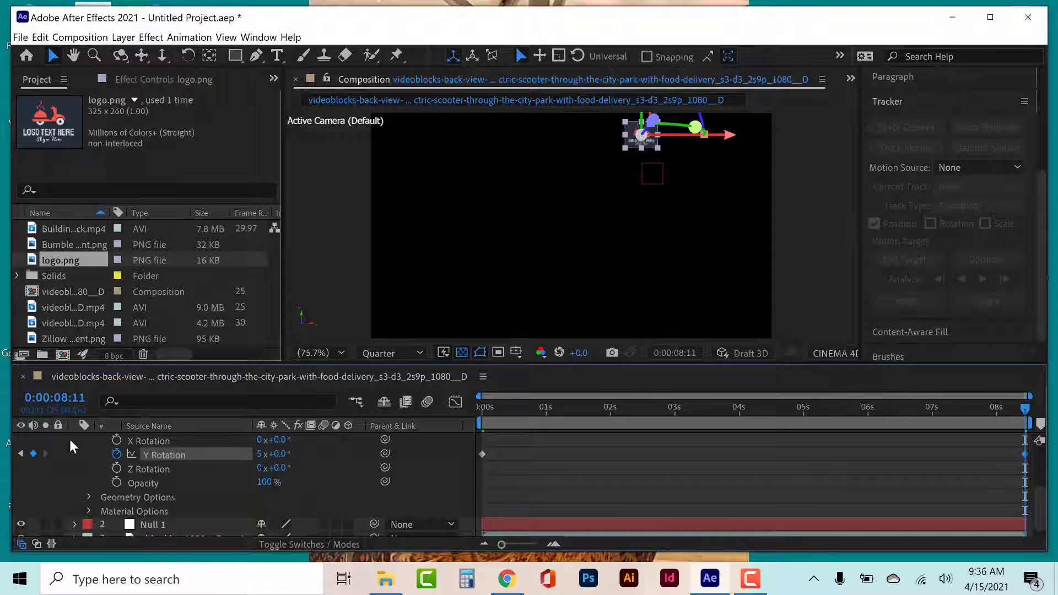
scroll(72, 446, "up", 5)
left_click(74, 440)
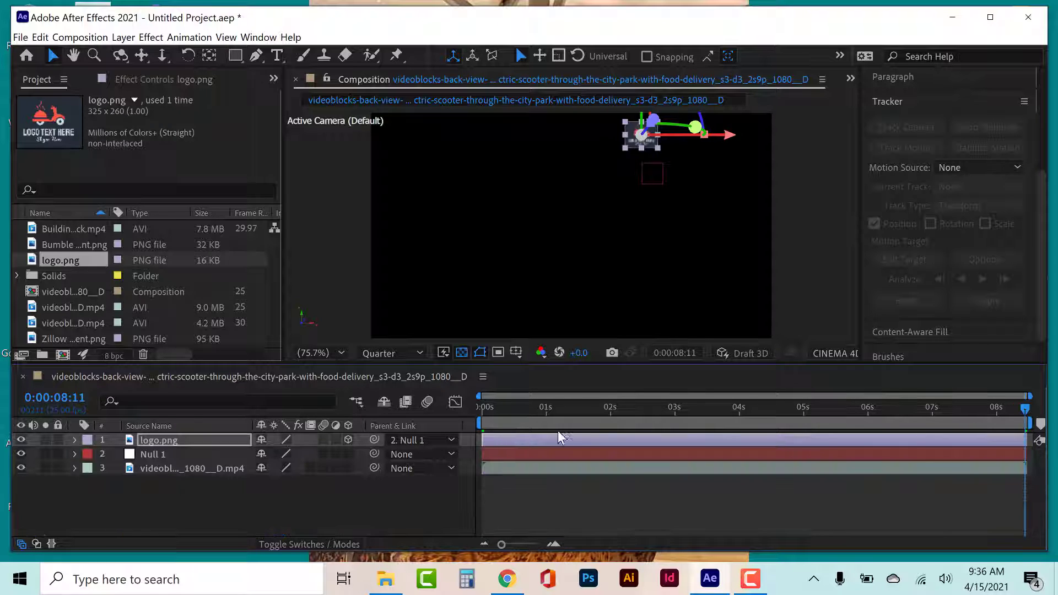
Enable motion blur for logo.png and the composition, and preview the spinning logo from 0:00:00:00
left_click_drag(535, 409, 447, 407)
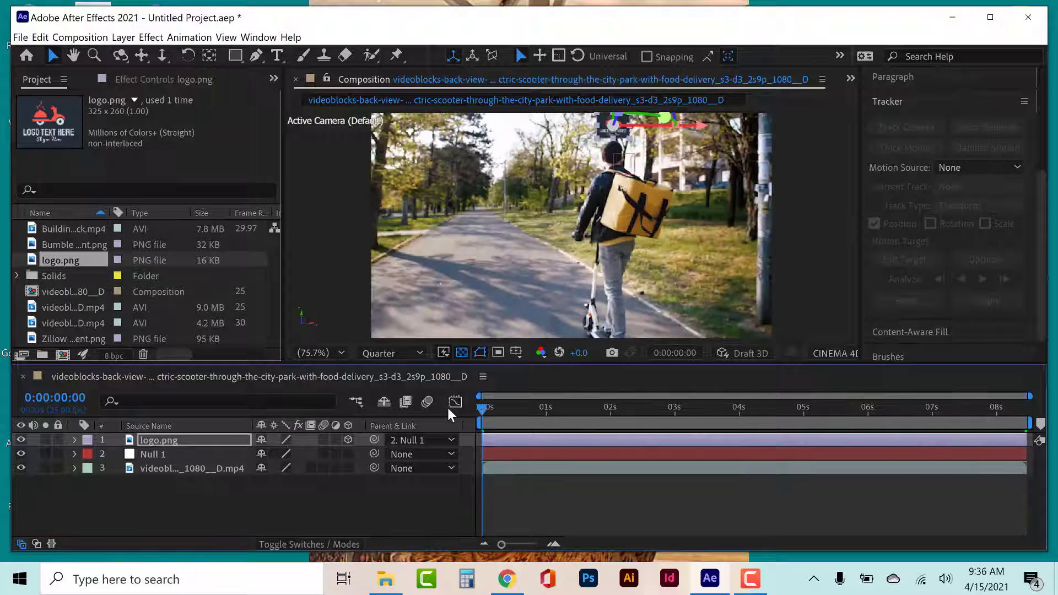
left_click(324, 440)
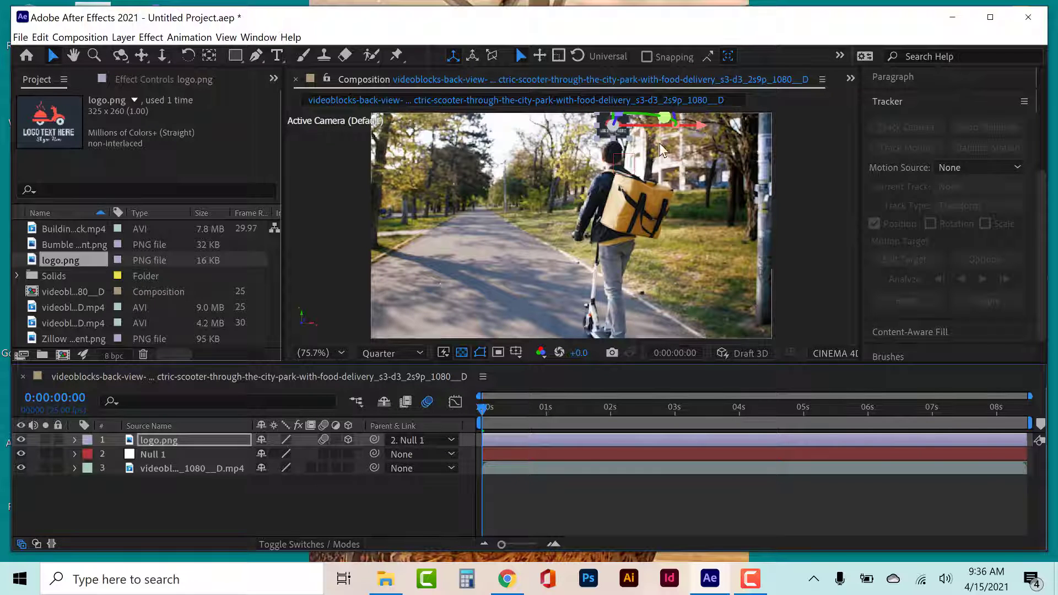
left_click(586, 509)
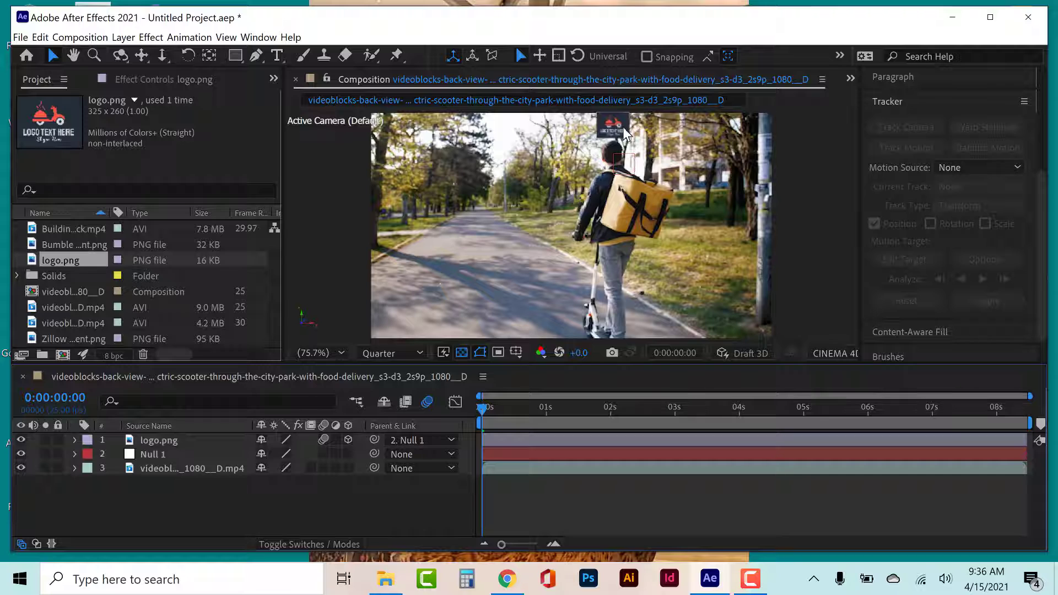
key("space")
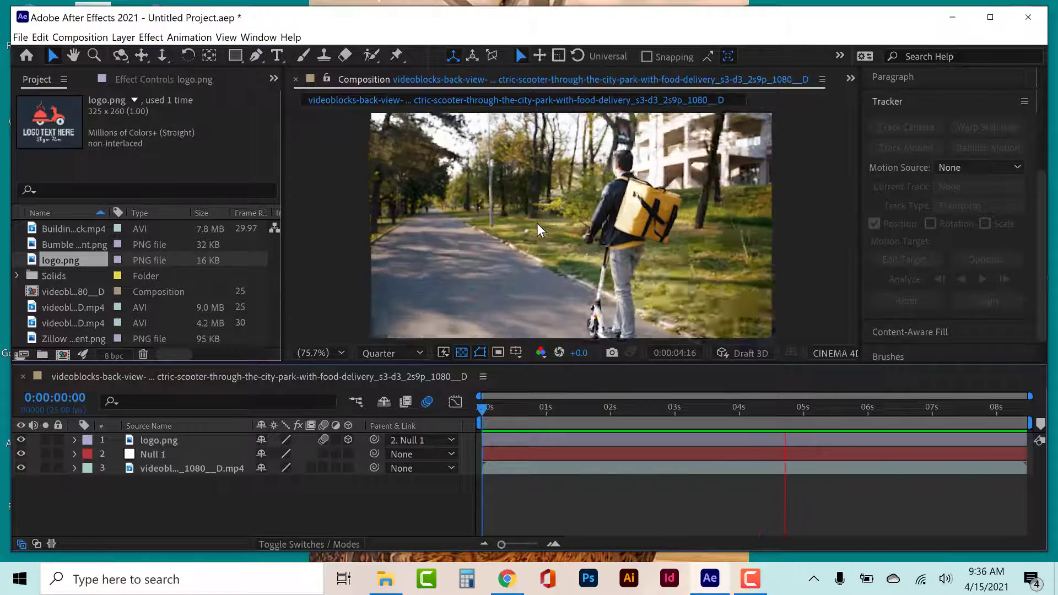
Stop the preview, scrub to 0:00:04:22 and select logo.png to inspect its placement above the rider's head
key("space")
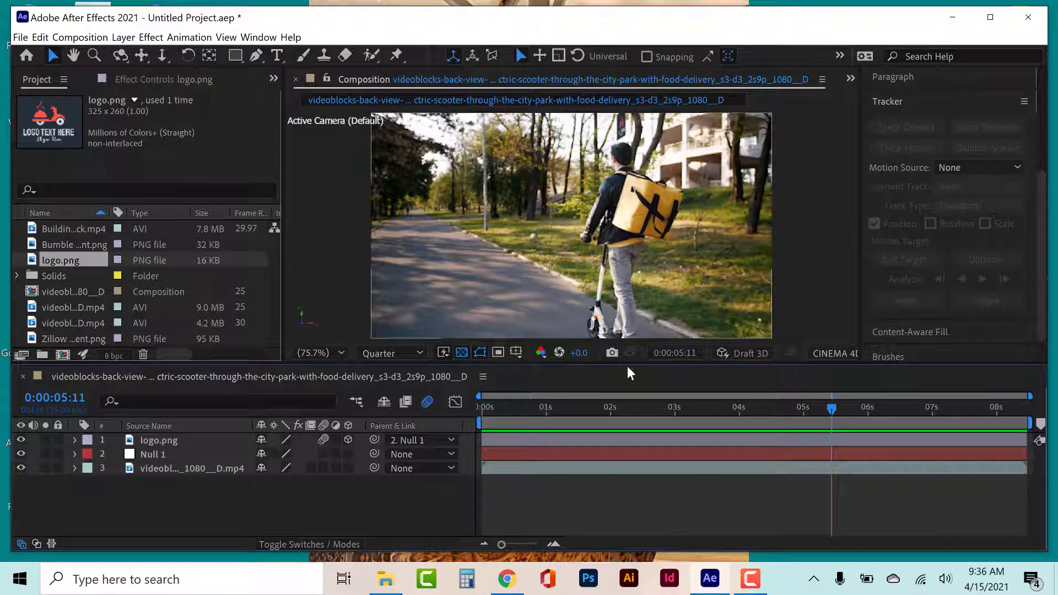
left_click_drag(558, 412, 796, 409)
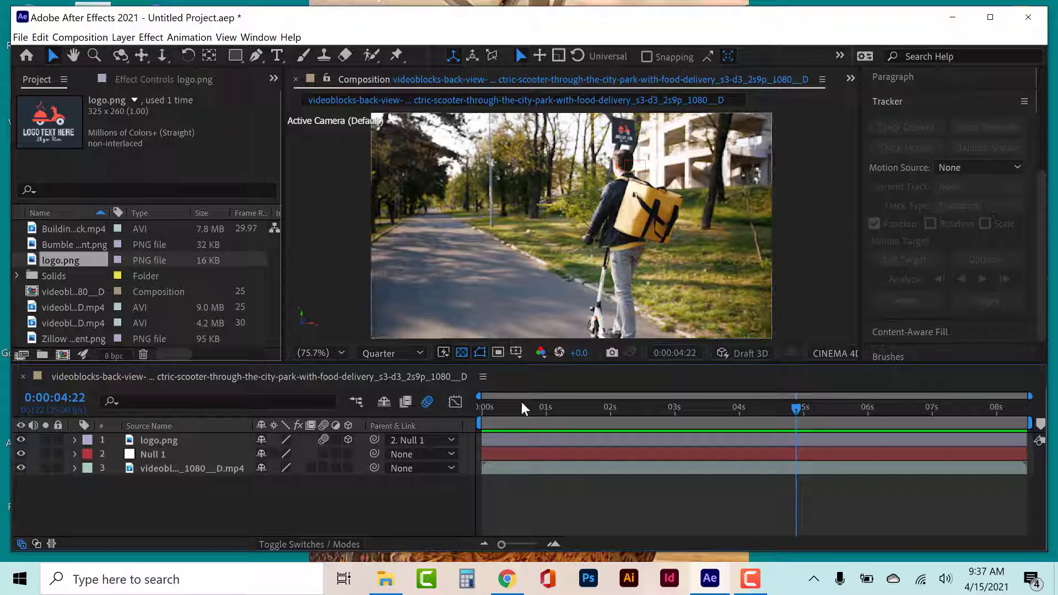
left_click(153, 443)
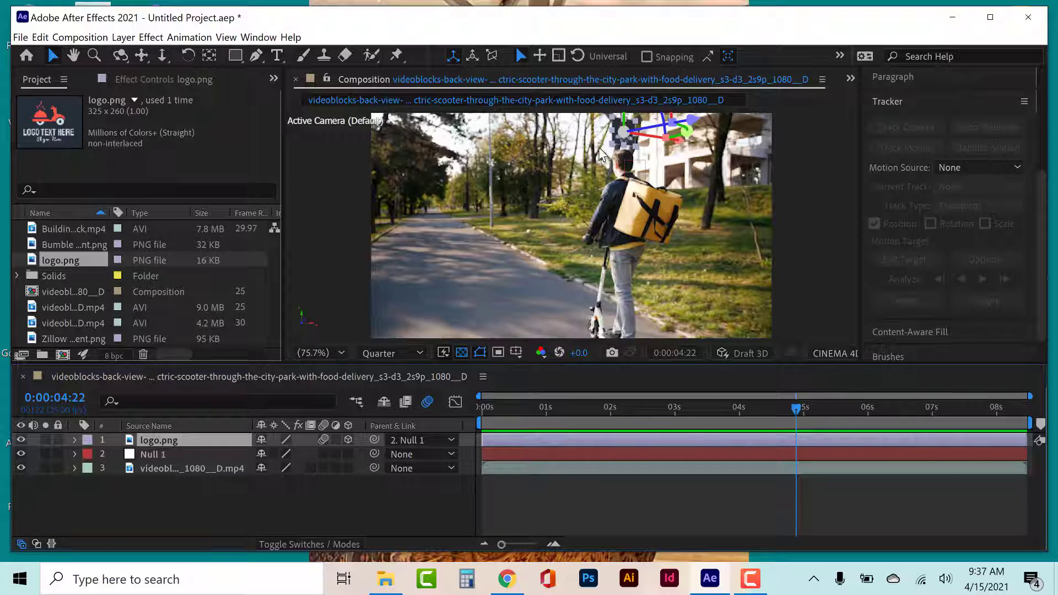
Hide the scooter video layer, preview the spinning logo alone from the start, and show the video layer again
left_click(21, 468)
left_click(487, 409)
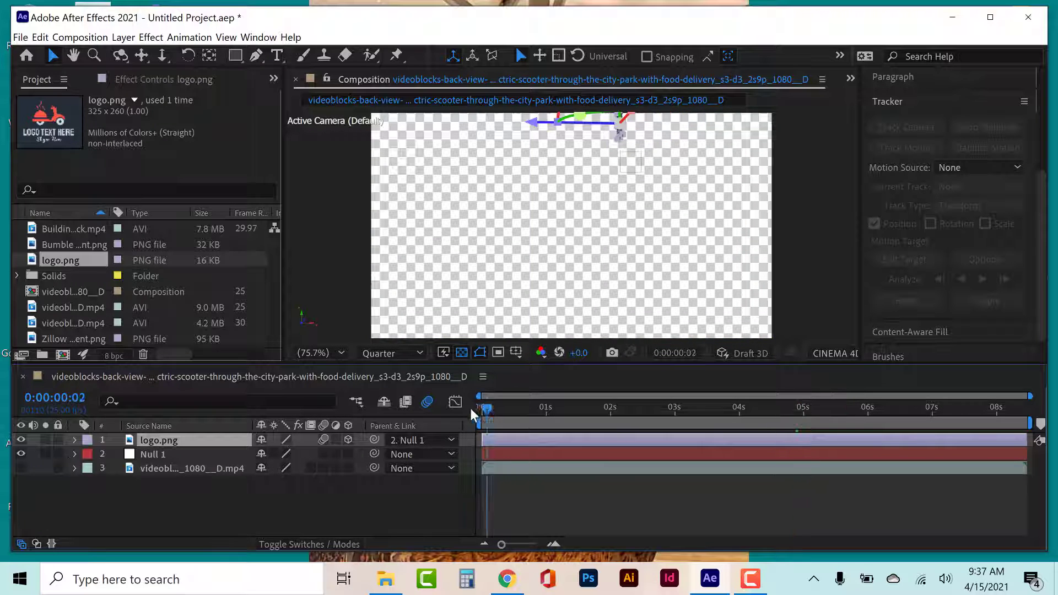
key("space")
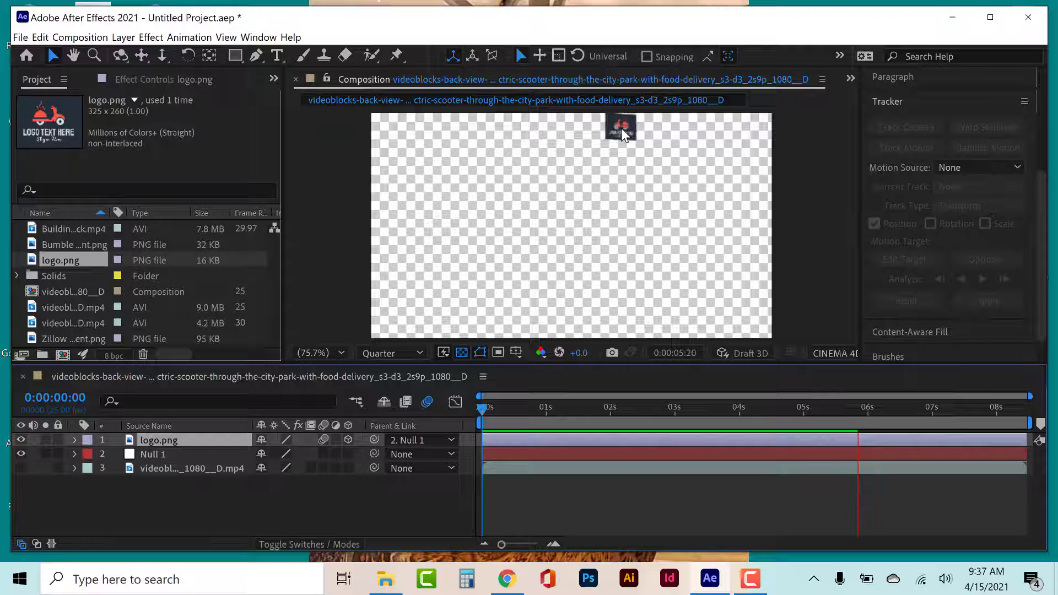
key("space")
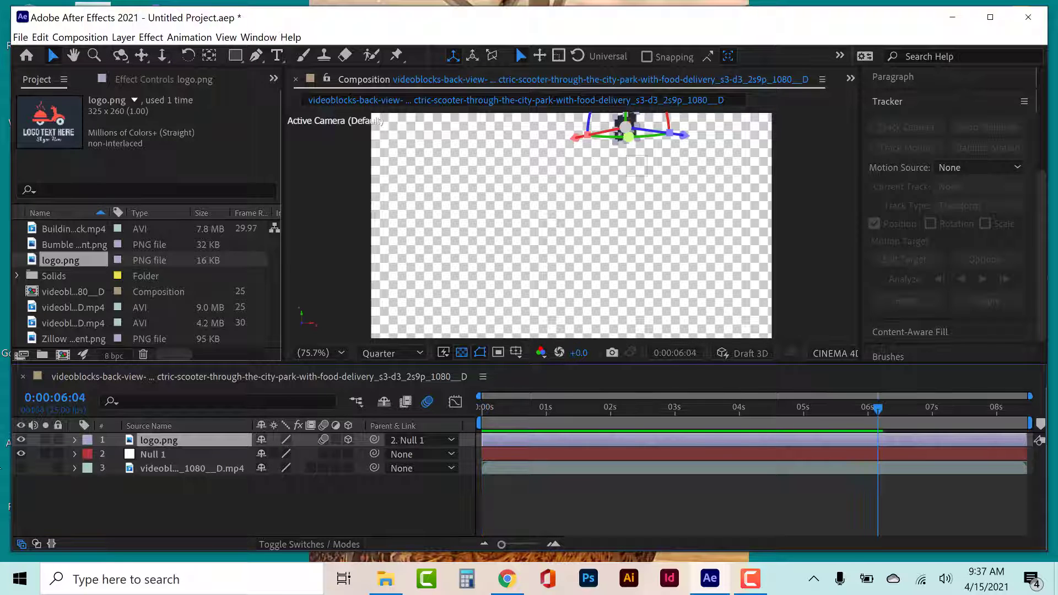
left_click(20, 468)
At 0:00:02:19, replace the logo.png footage with the image sequence starting at BlastFireball011 in the BlastFireball folder
left_click_drag(633, 415, 660, 411)
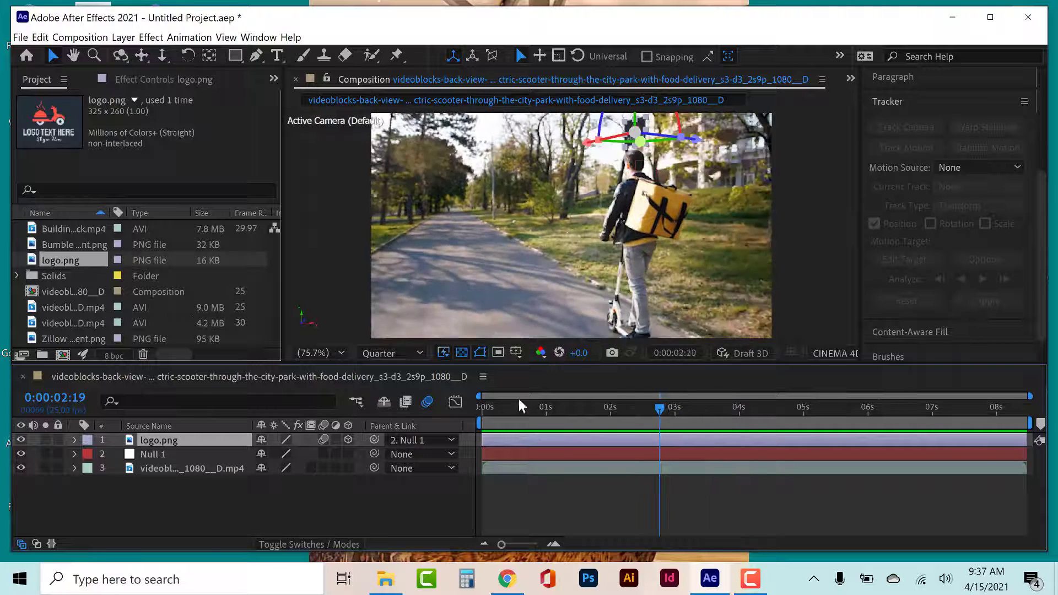
right_click(51, 261)
mouse_move(88, 319)
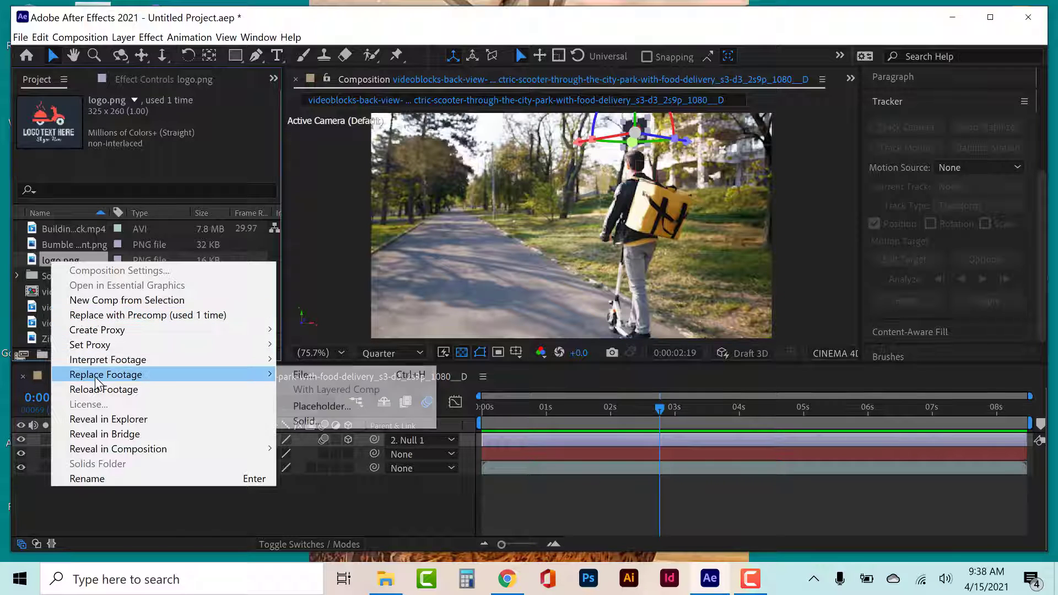
left_click(303, 372)
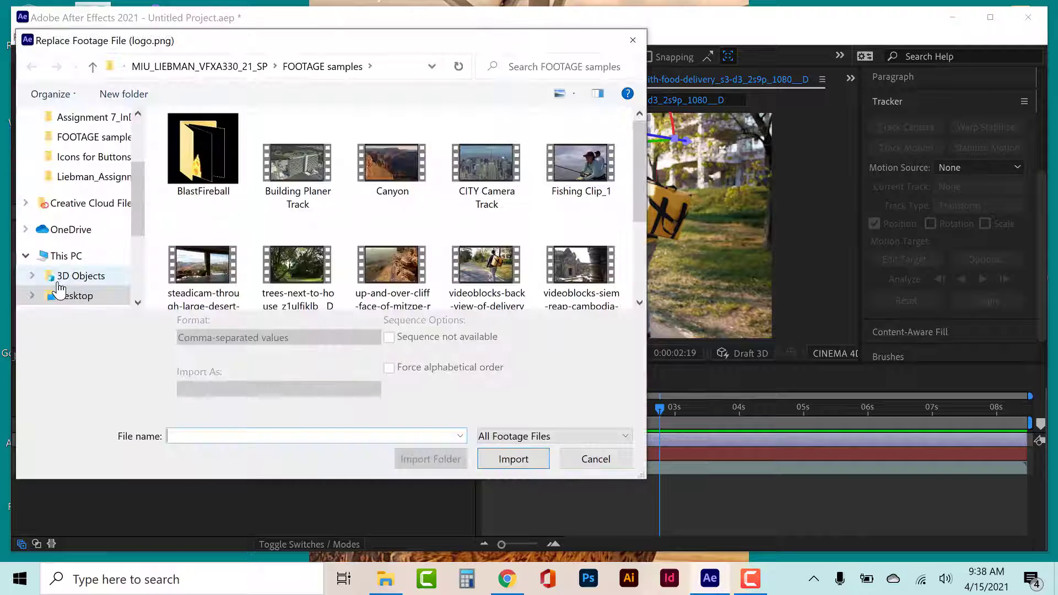
left_click(196, 167)
double_click(196, 167)
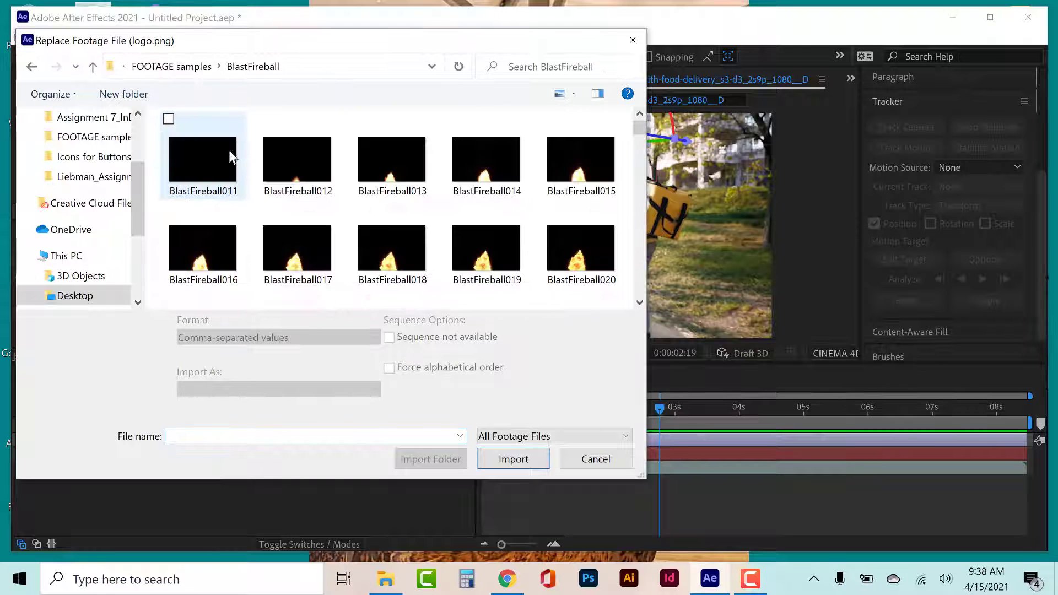
left_click(229, 150)
left_click(516, 463)
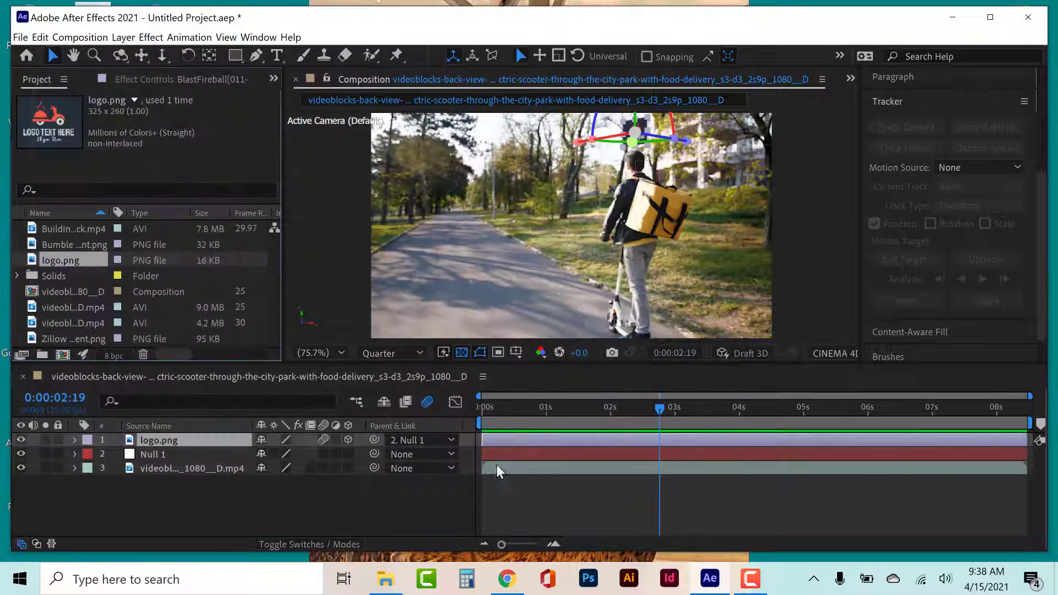
left_click(124, 38)
left_click(426, 514)
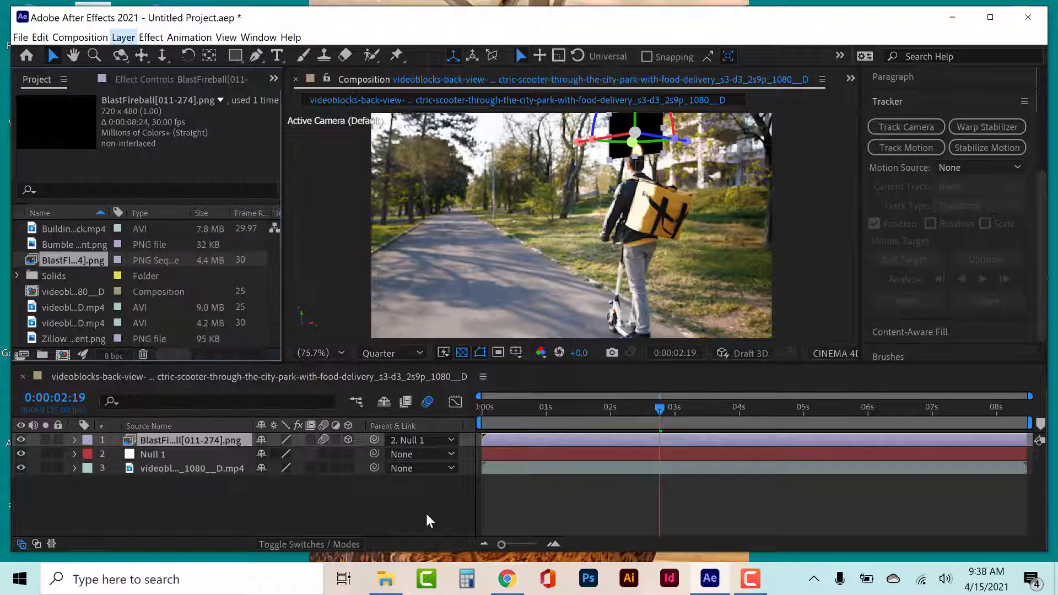
left_click(197, 438)
left_click(123, 37)
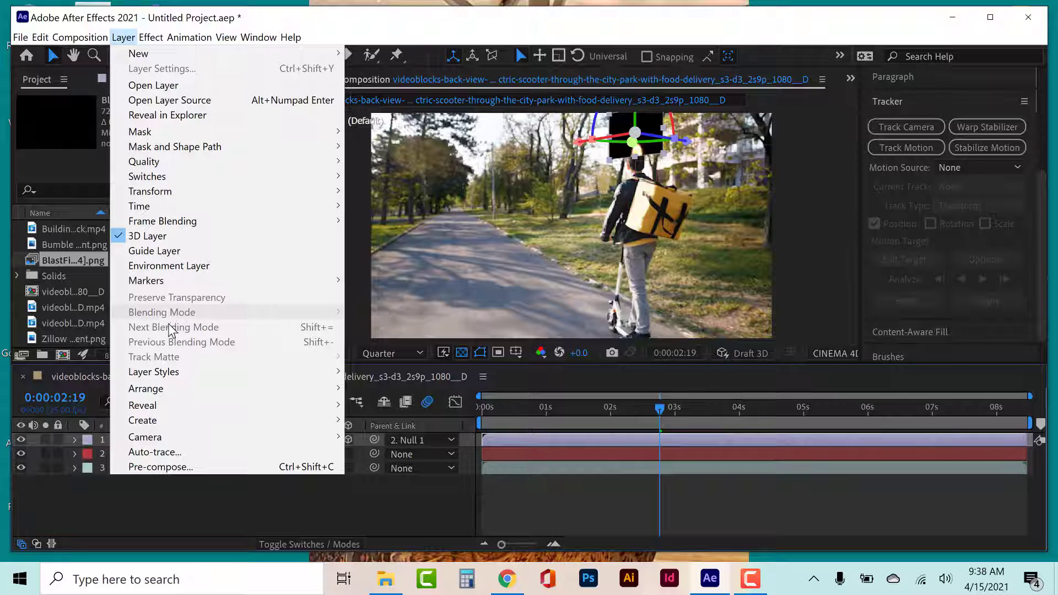
left_click(145, 511)
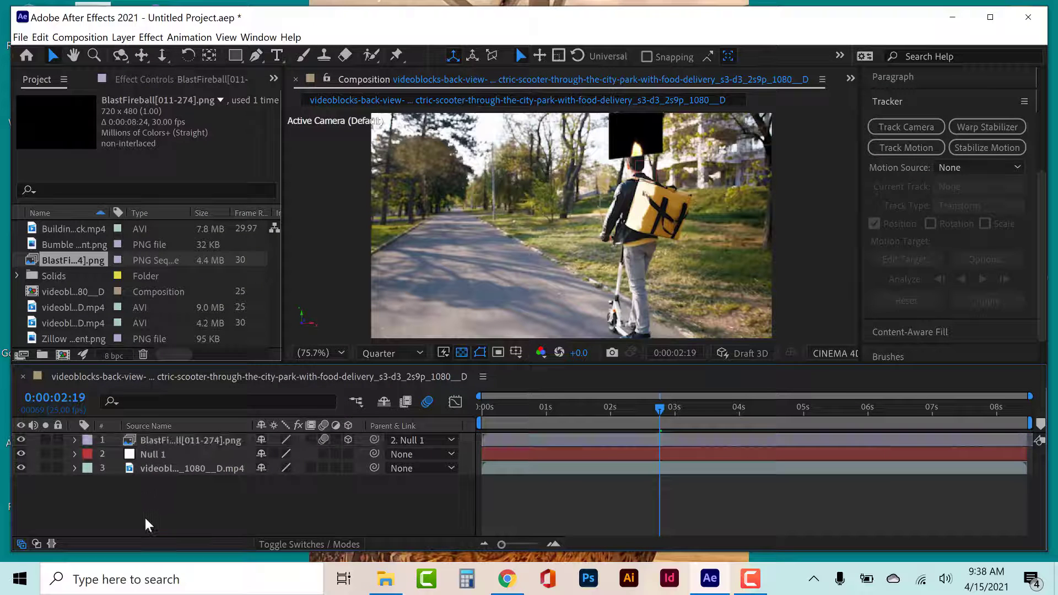
left_click(190, 440)
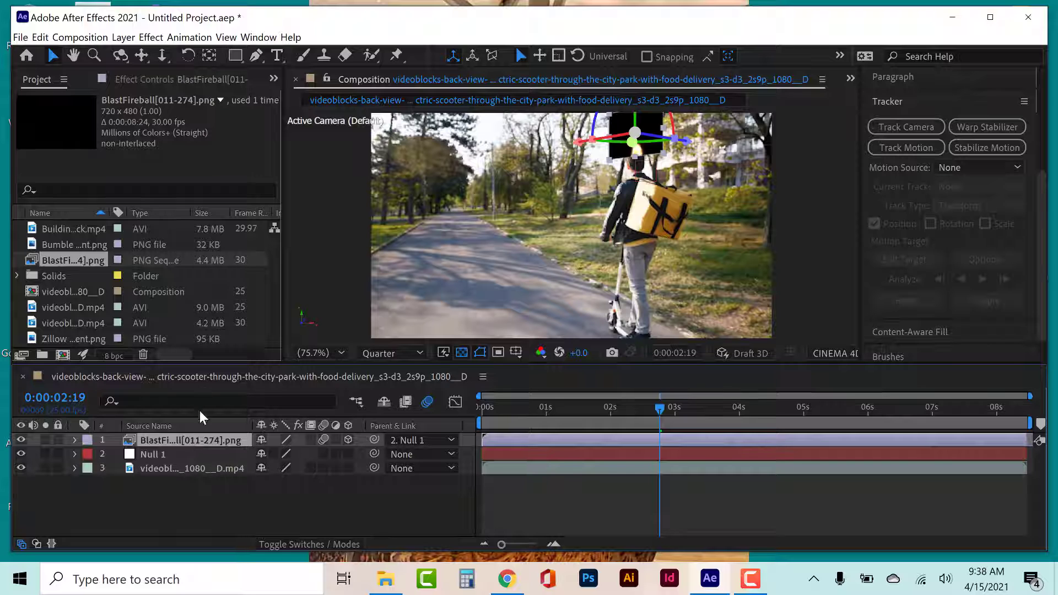
left_click(124, 37)
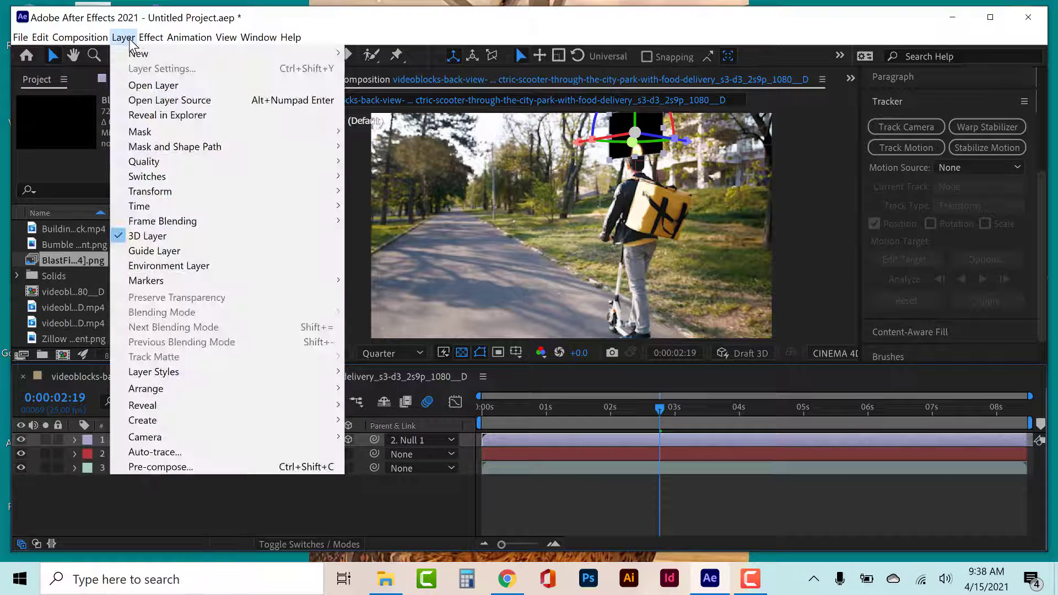
left_click(277, 510)
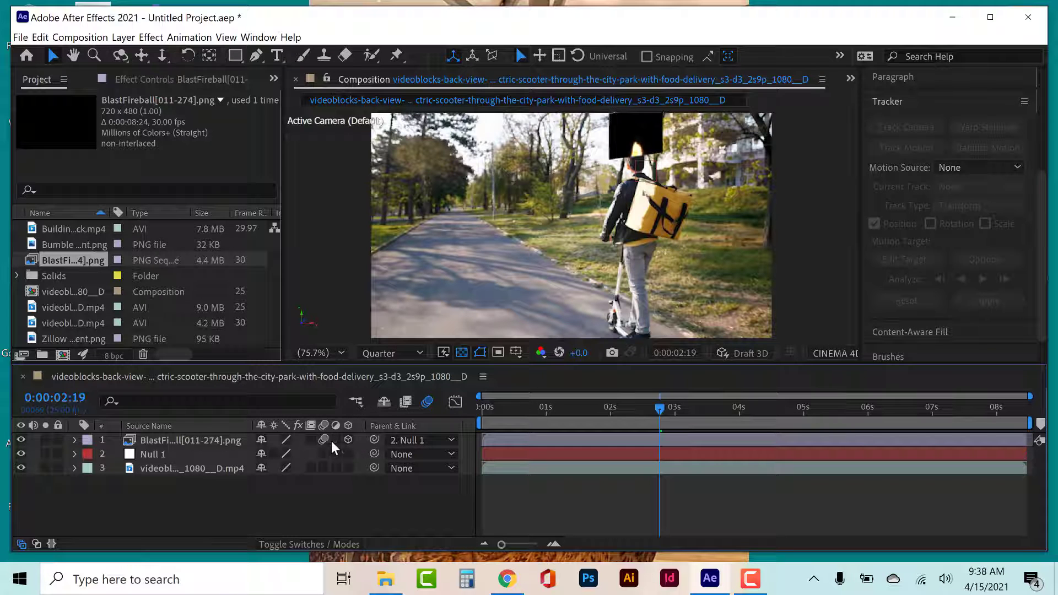
Turn off 3D for the BlastFireball layer and set its blending mode to Add
left_click(348, 440)
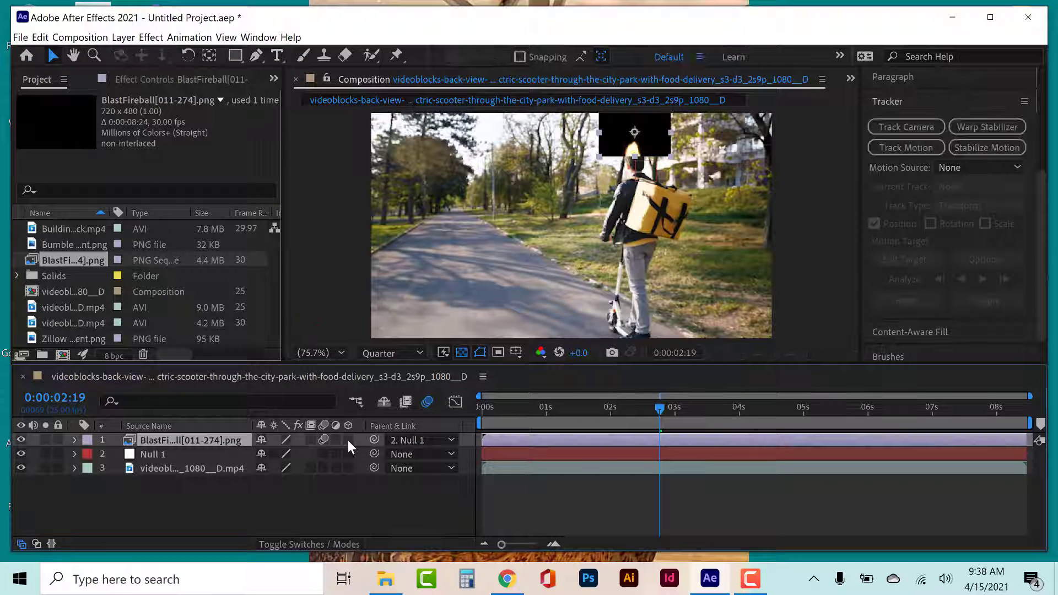
left_click(124, 37)
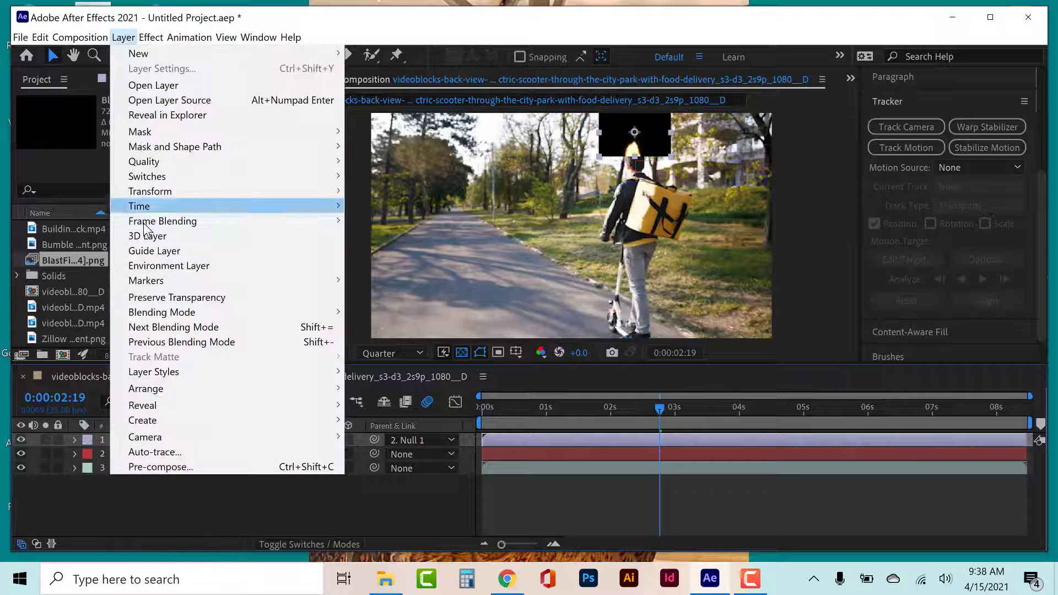
mouse_move(154, 314)
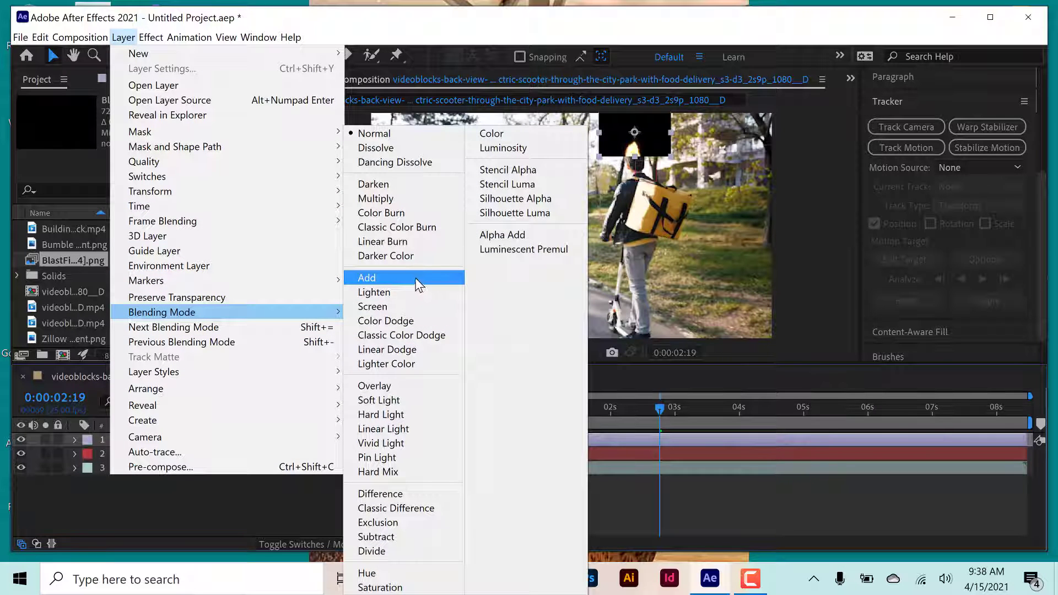
left_click(414, 273)
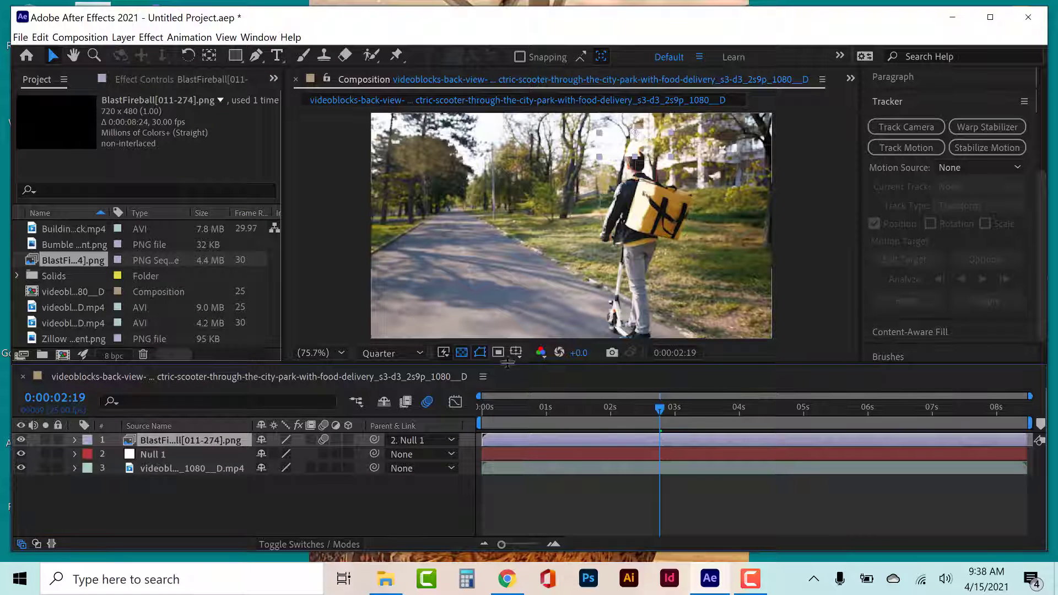
Preview the blended fireball over the rider from 0:00:00:00 and stop at 0:00:07:00
left_click_drag(496, 411, 461, 405)
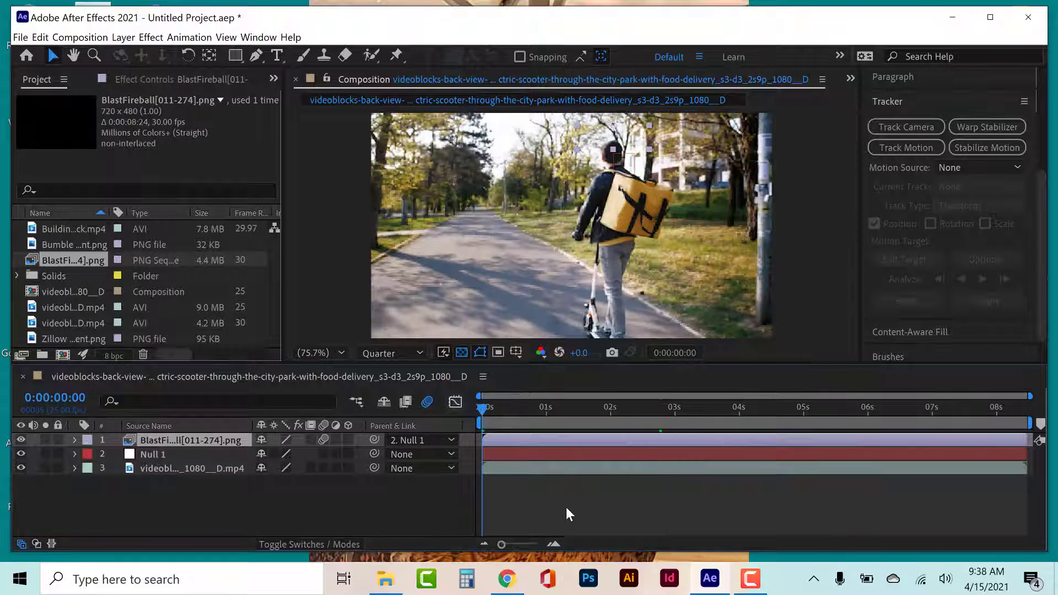
key("space")
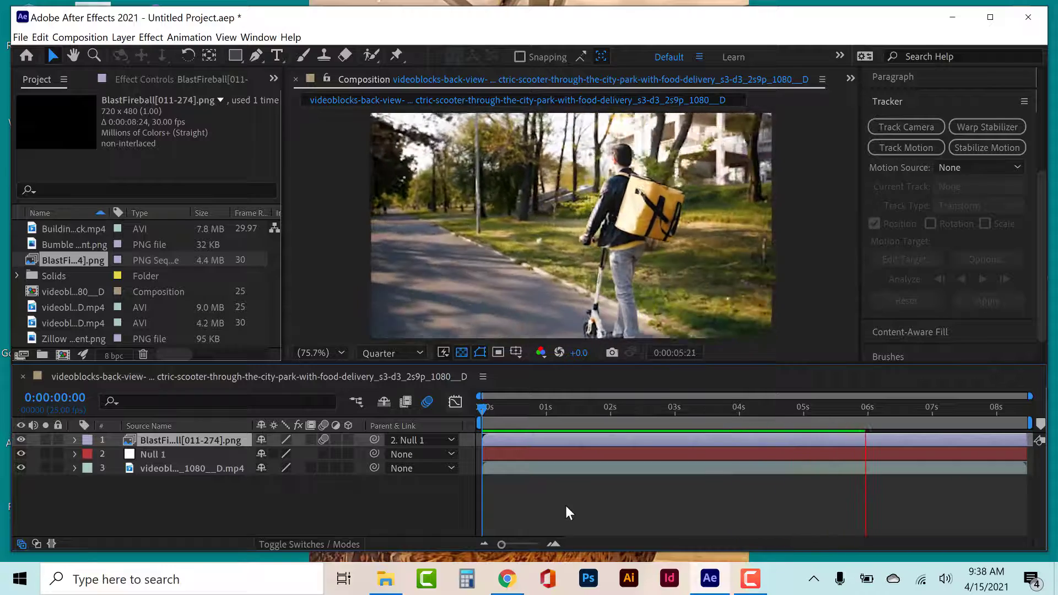
key("space")
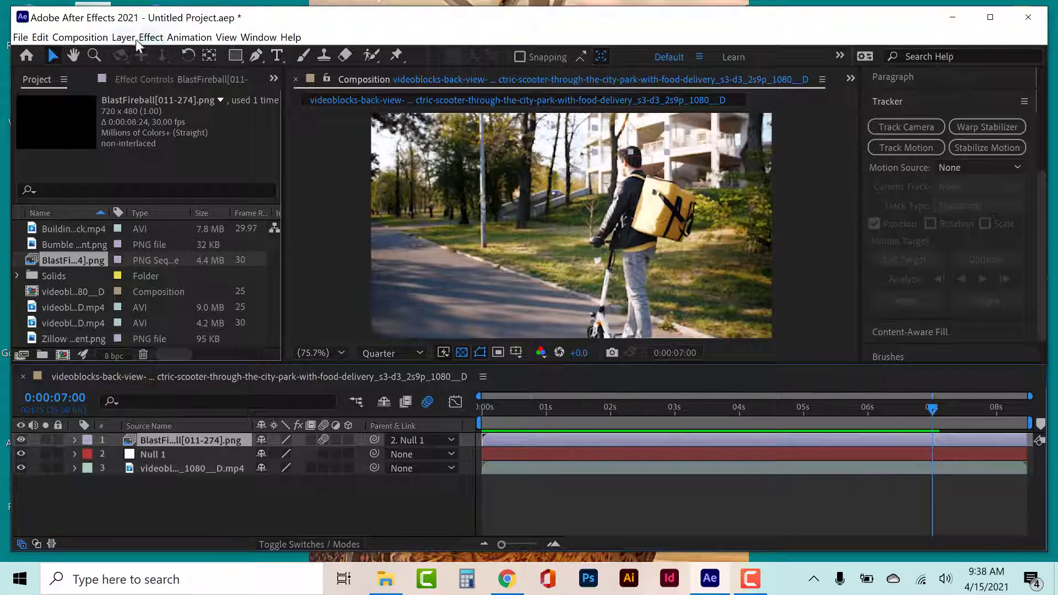
Try the Overlay blending mode on the BlastFireball layer
left_click(128, 38)
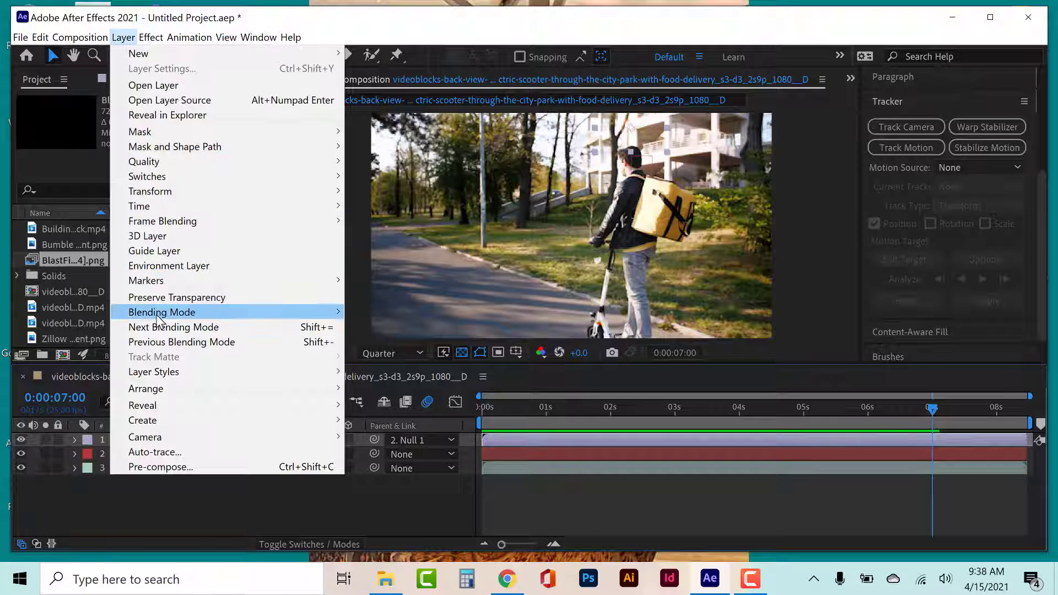
mouse_move(322, 313)
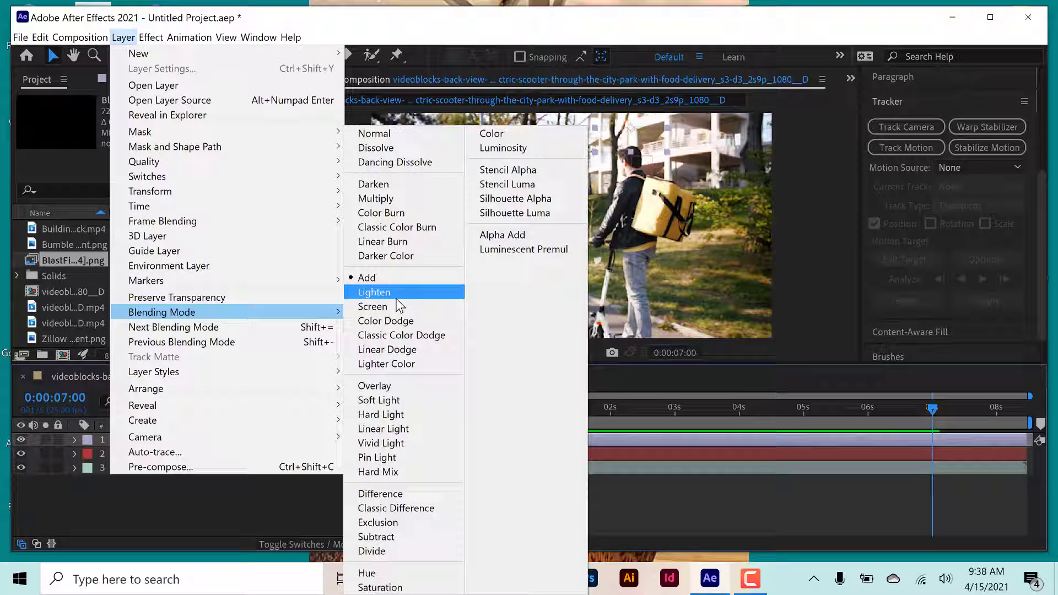
left_click(388, 385)
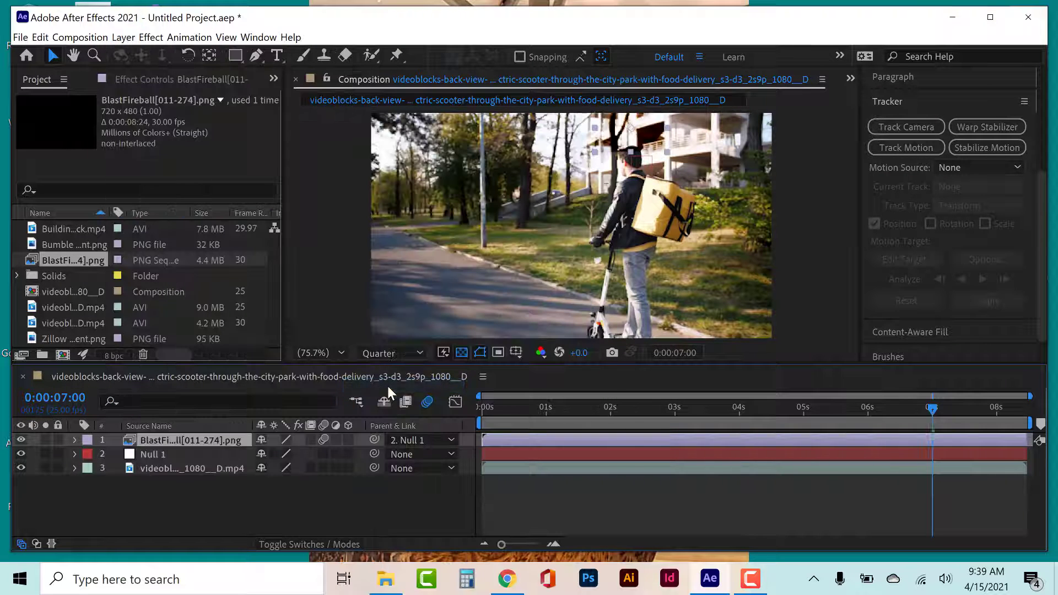
Set the BlastFireball layer's blending mode to Classic Color Dodge and preview it from 0:00:01:03
left_click(123, 38)
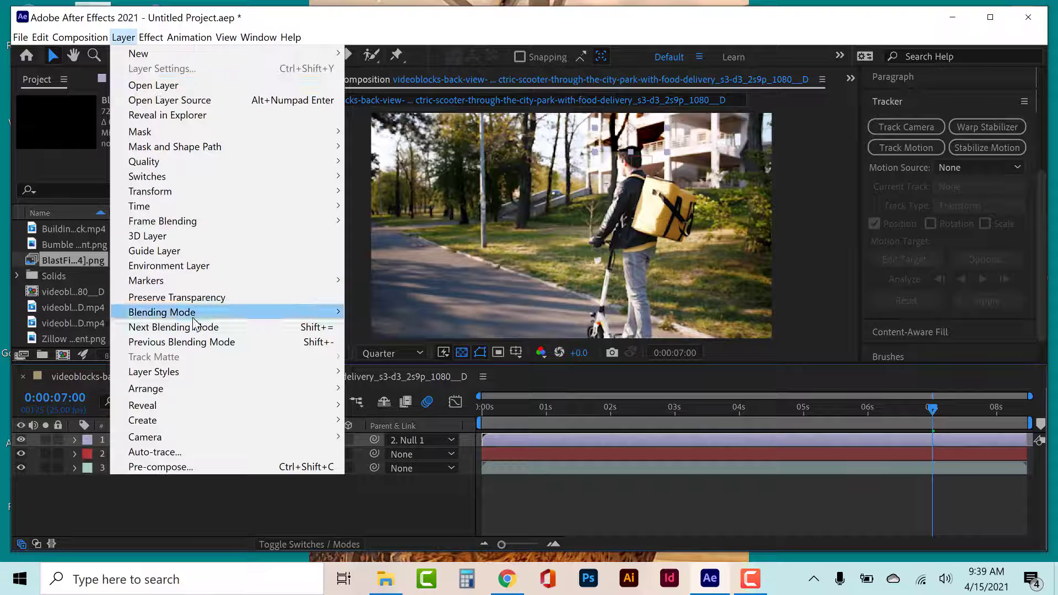
mouse_move(198, 315)
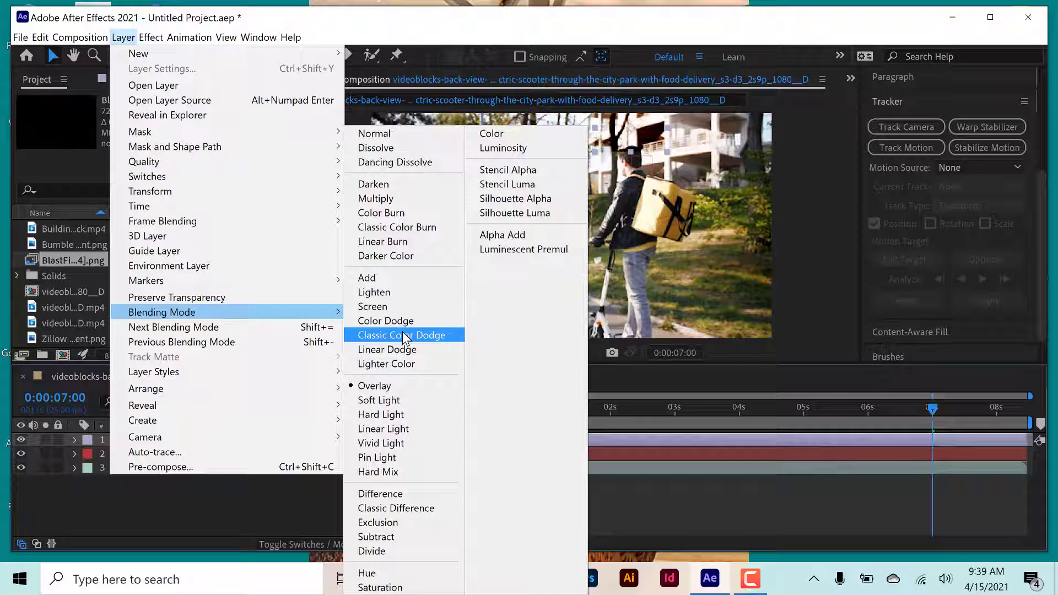
left_click(402, 335)
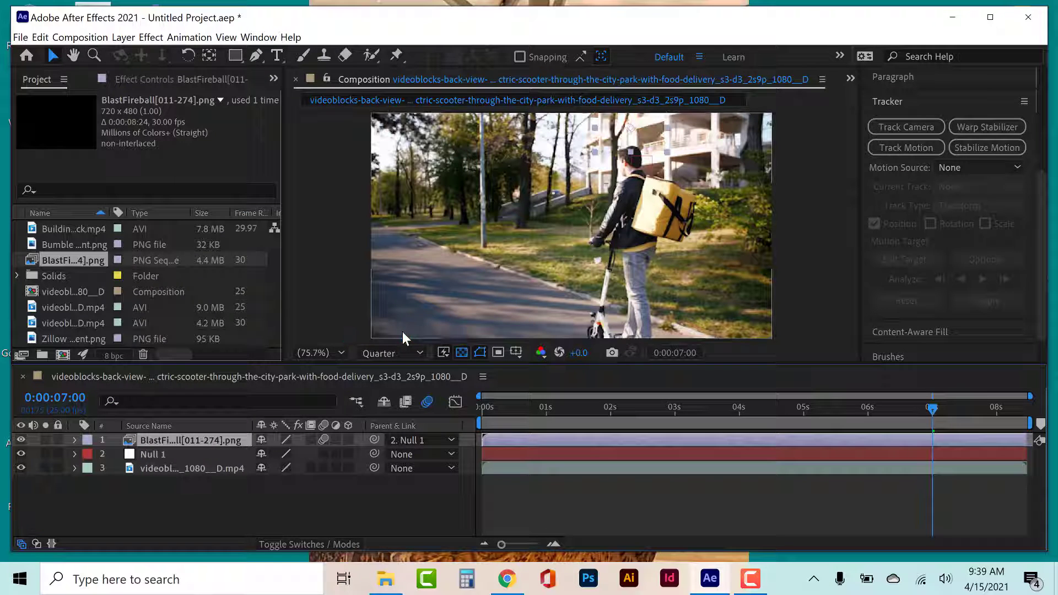
left_click(553, 410)
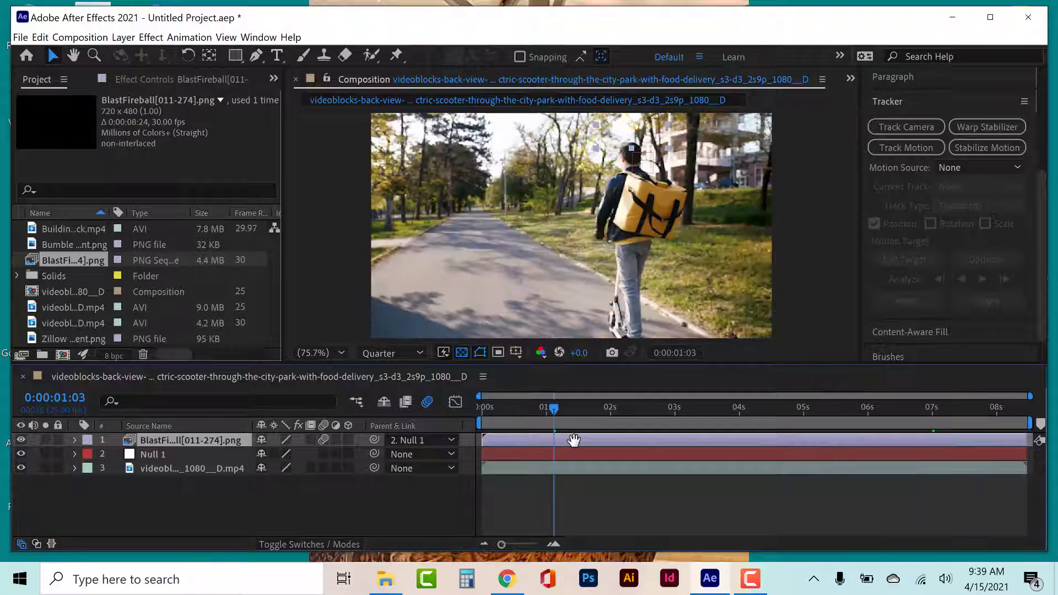
key("space")
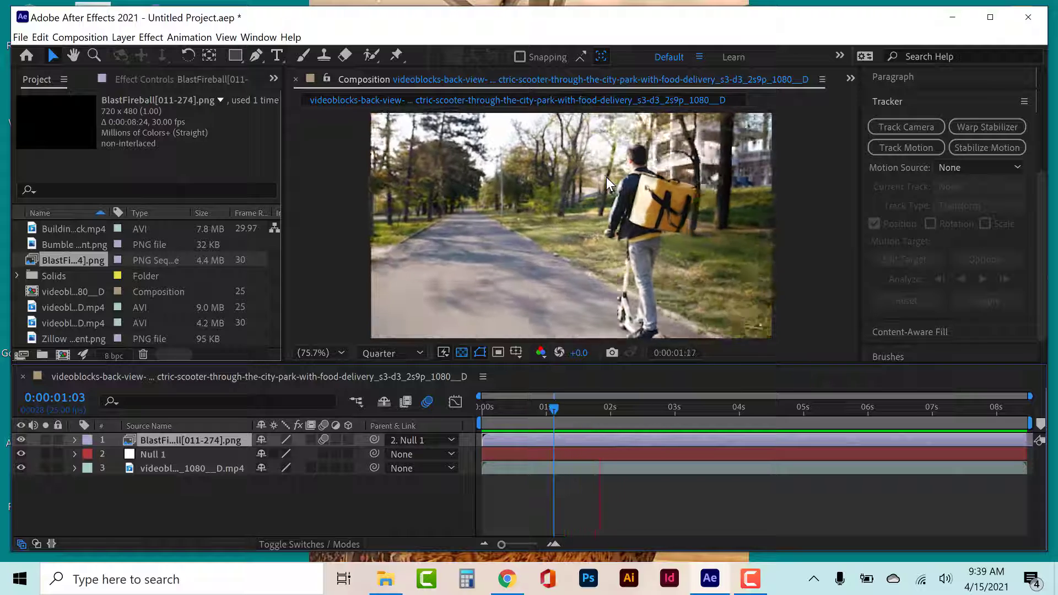
key("space")
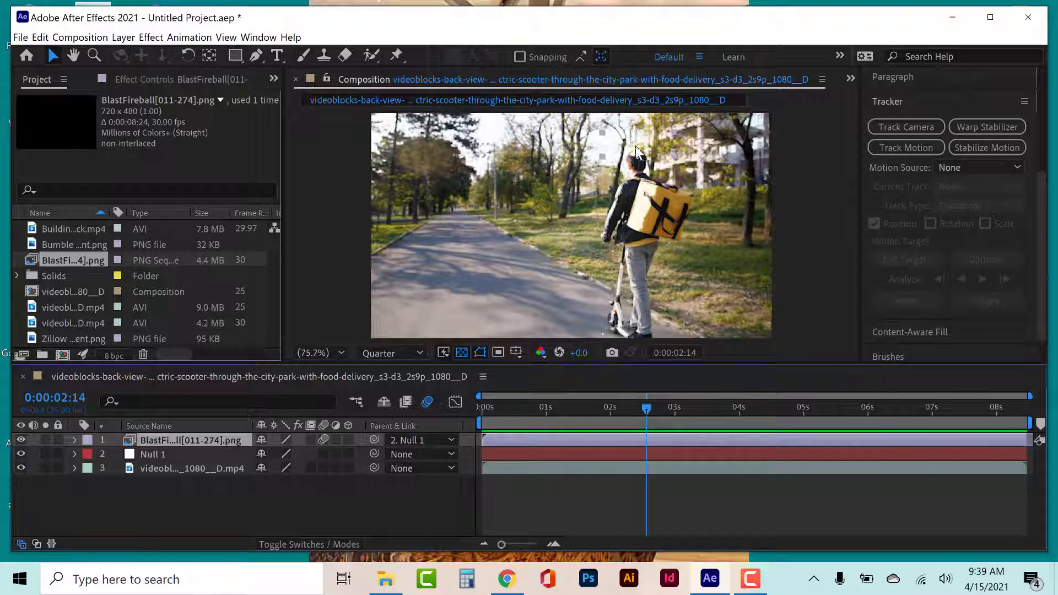
Set the BlastFireball layer's scale to 100% and reposition it over the rider at about 121.7, -111.0
left_click_drag(640, 140, 663, 177)
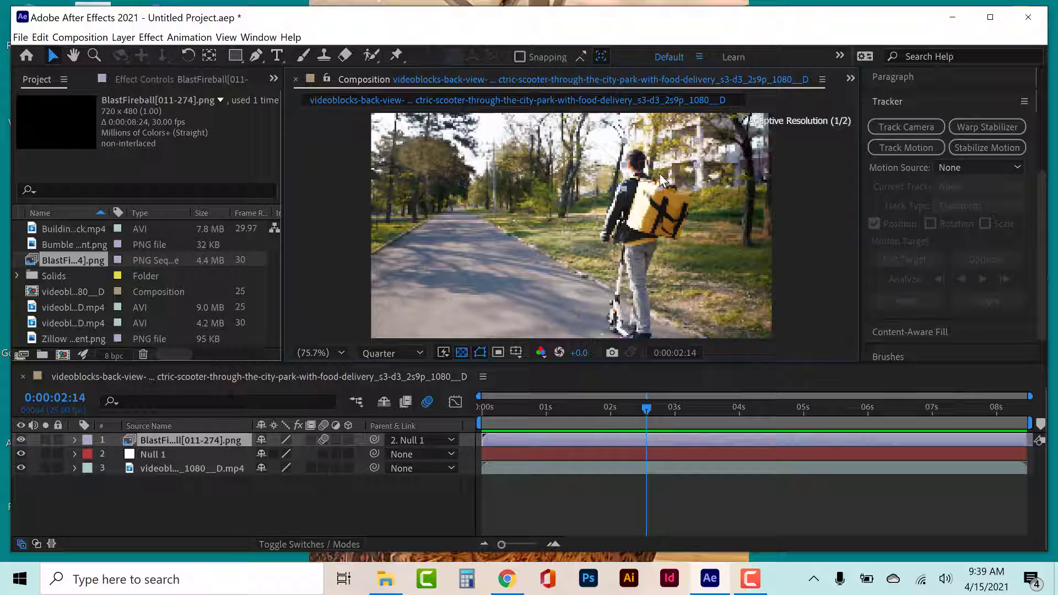
left_click(74, 440)
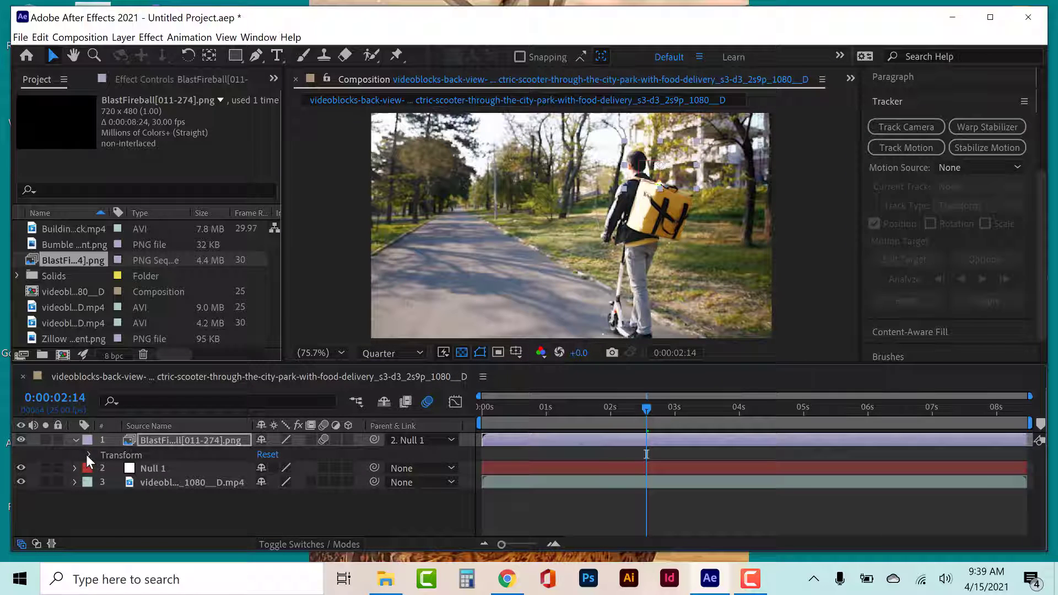
left_click(89, 454)
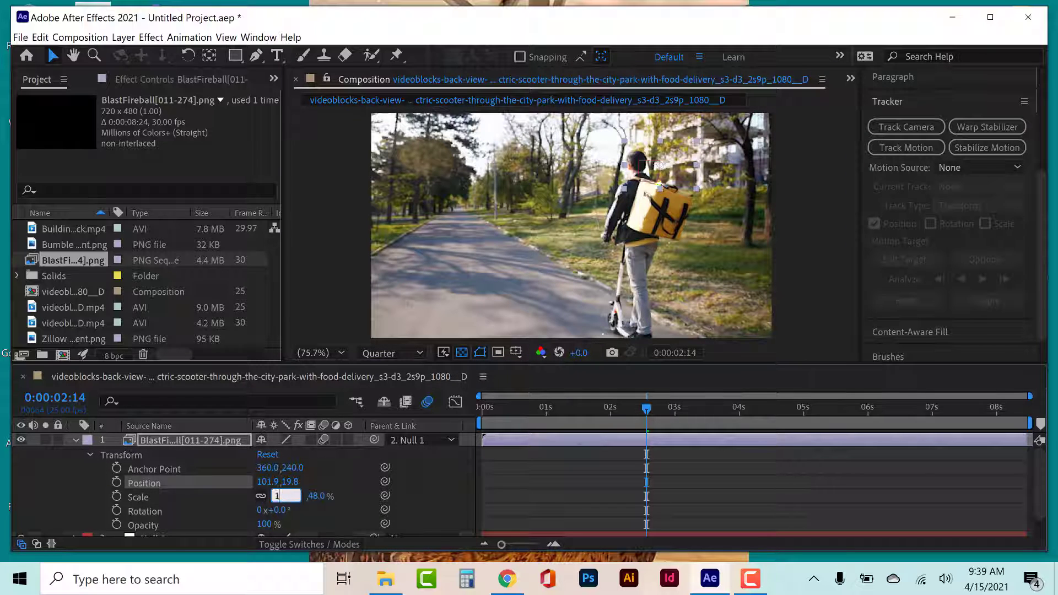
key("Return")
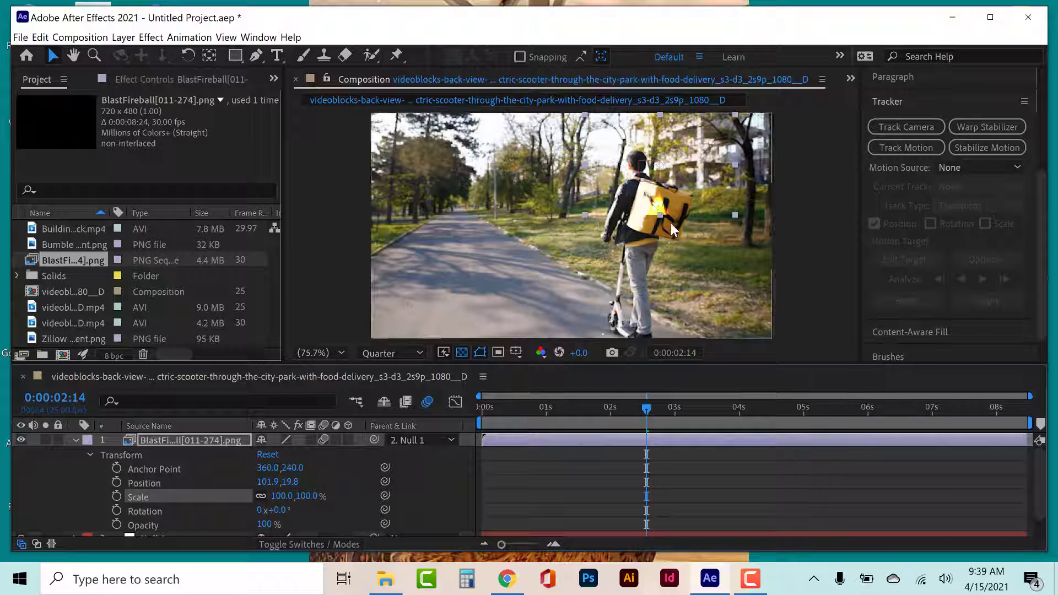
left_click_drag(660, 207, 664, 180)
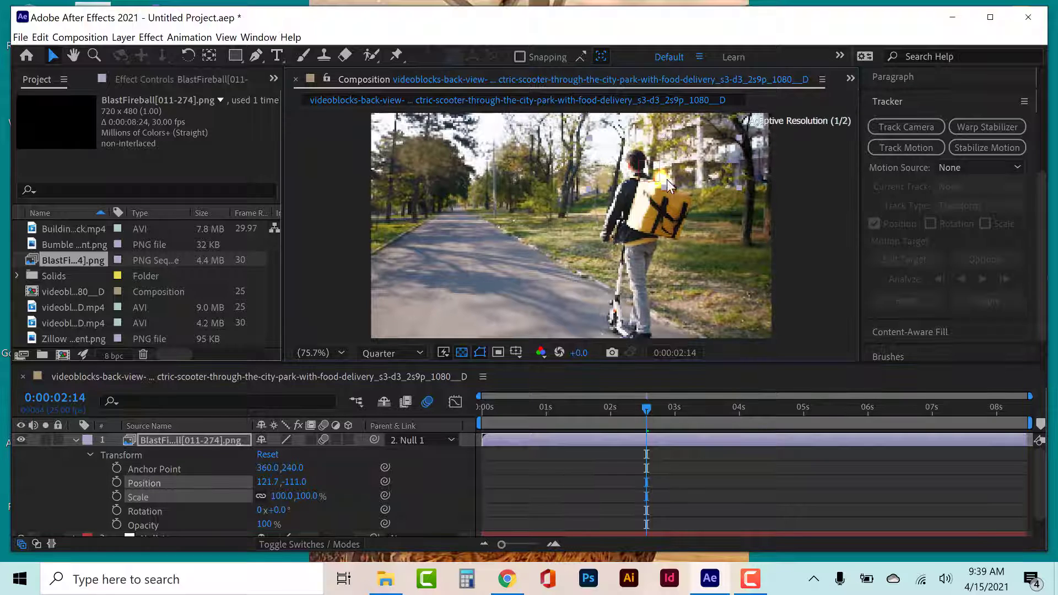
Preview the enlarged fireball over the rider from 0:00:00:00 and stop at 0:00:02:10
left_click_drag(570, 401, 472, 407)
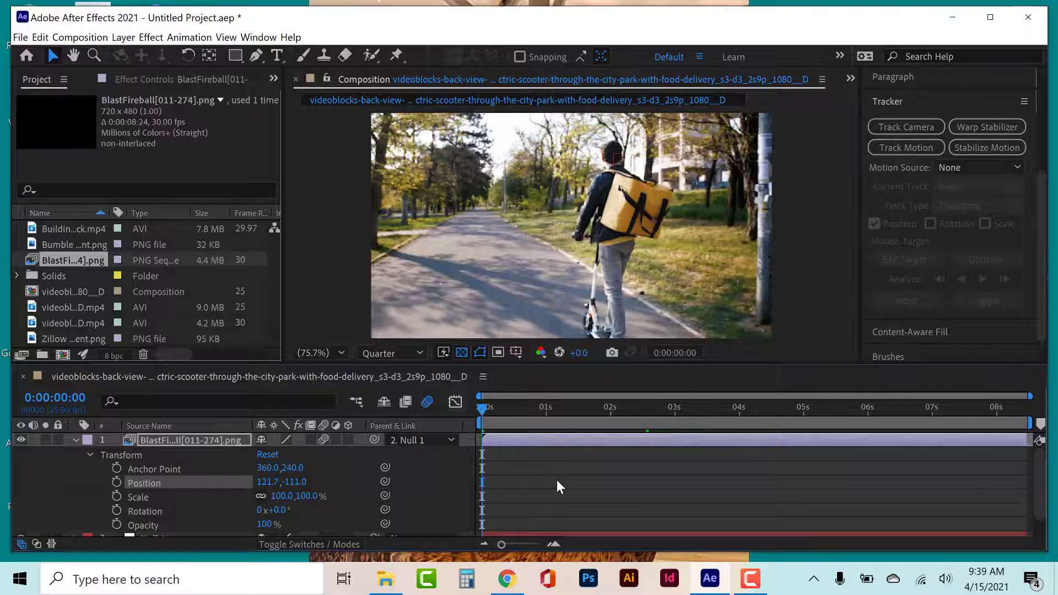
key("space")
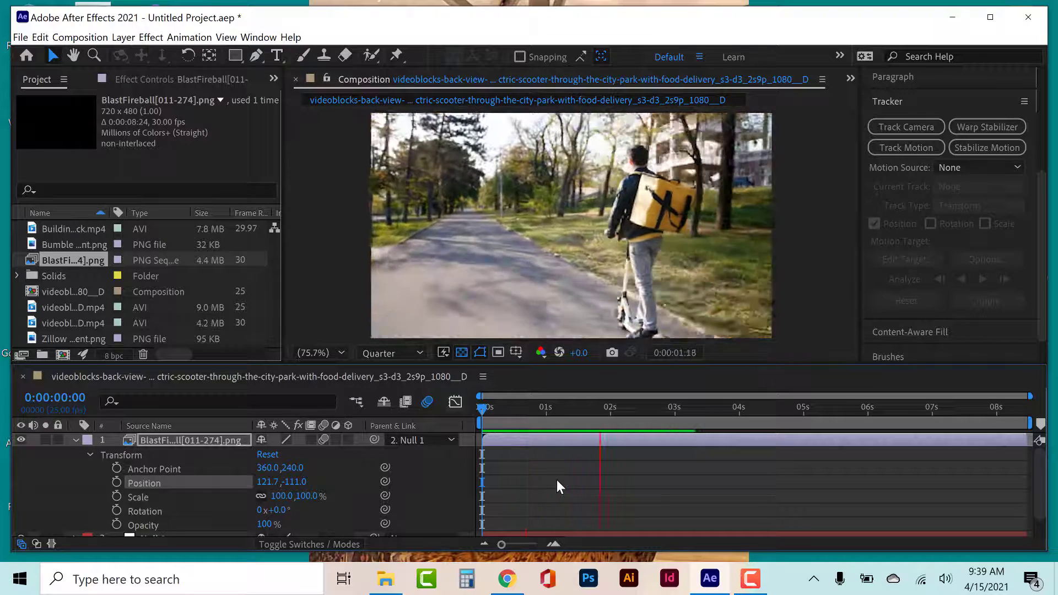
key("space")
Set the BlastFireball layer's blending mode to Add, preview the result, and go to 0:00:00:21
left_click(123, 37)
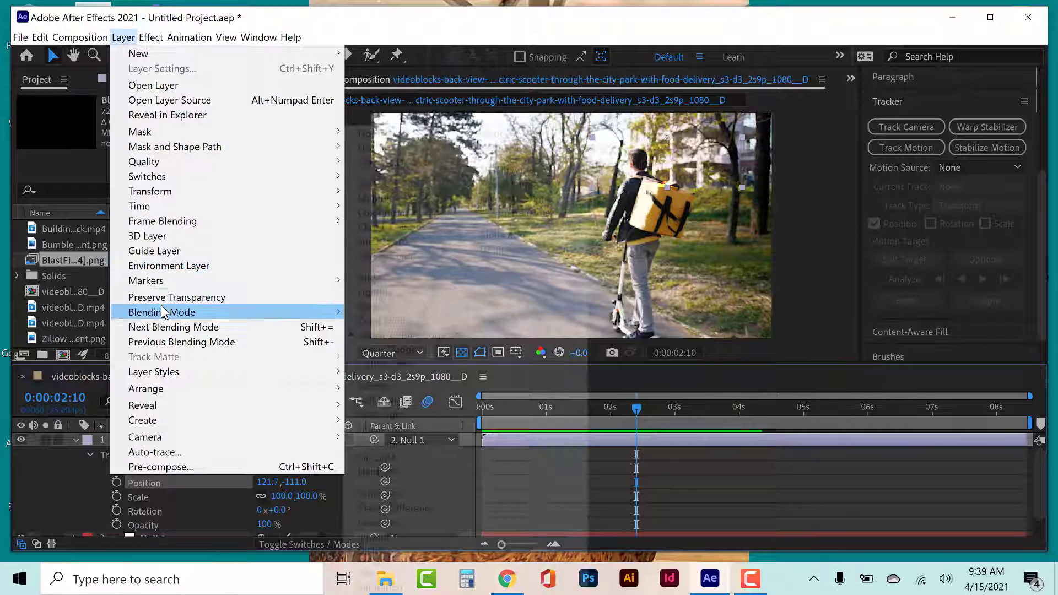
mouse_move(165, 312)
left_click(407, 280)
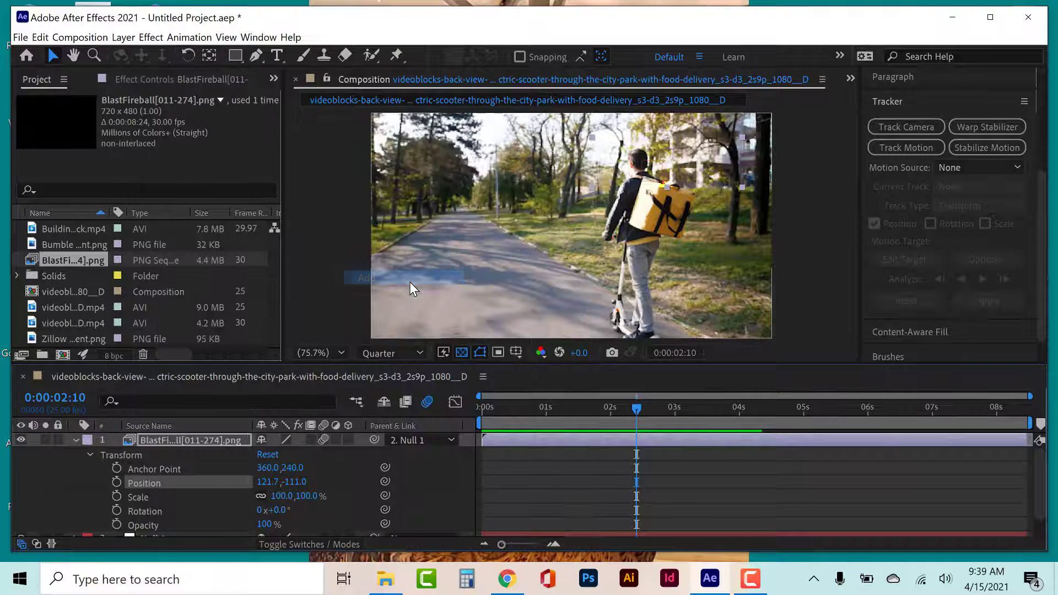
key("space")
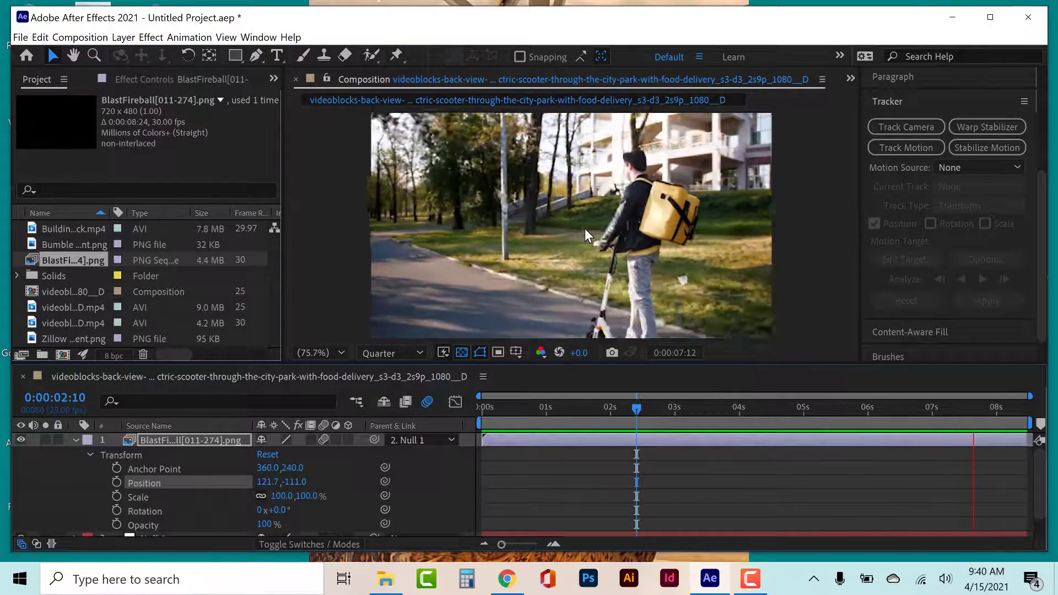
left_click(534, 408)
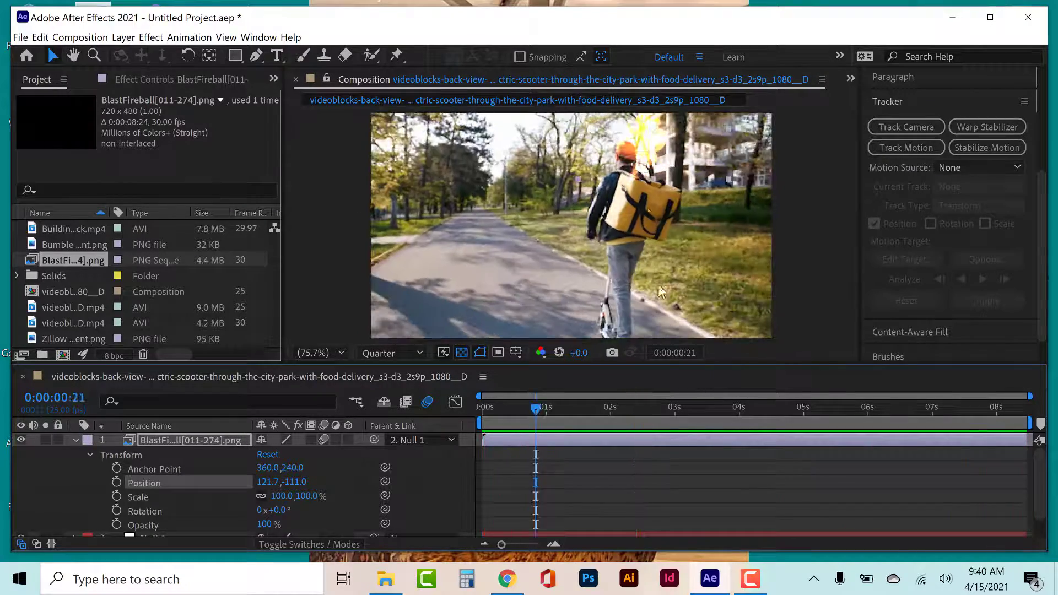
Delete the BlastFireball and Null 1 layers from the composition
left_click(76, 439)
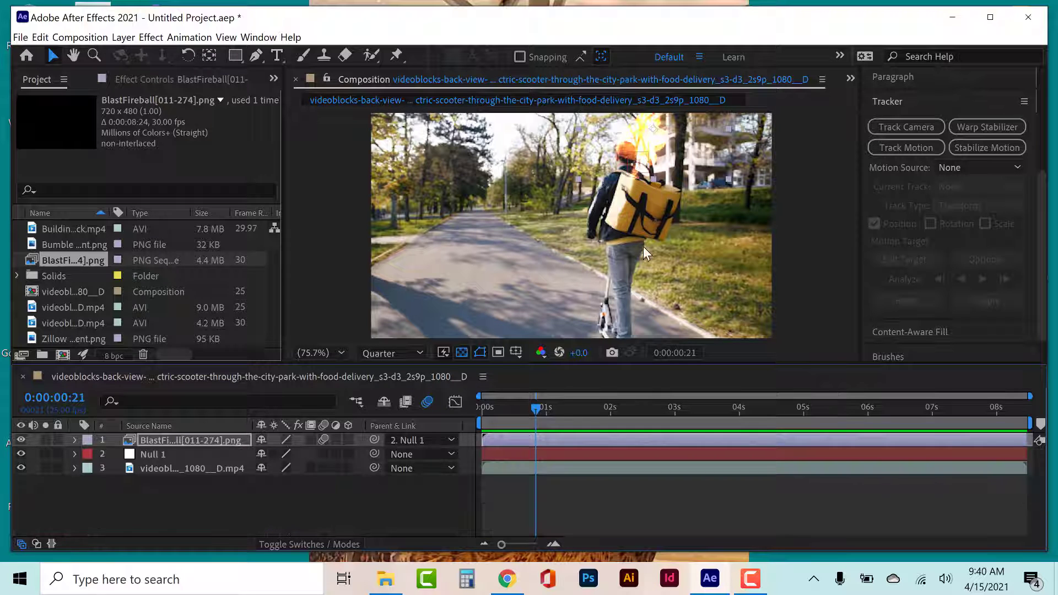
key("Delete")
left_click(144, 441)
key("Delete")
Delete Tracker 1 from the scooter video layer's motion trackers
left_click(164, 441)
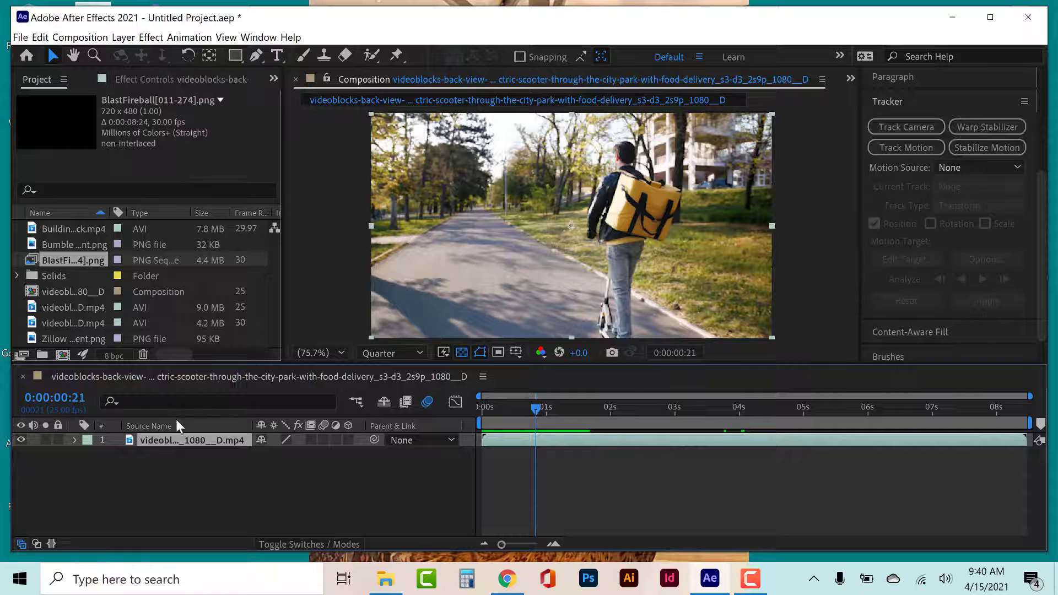
left_click(75, 439)
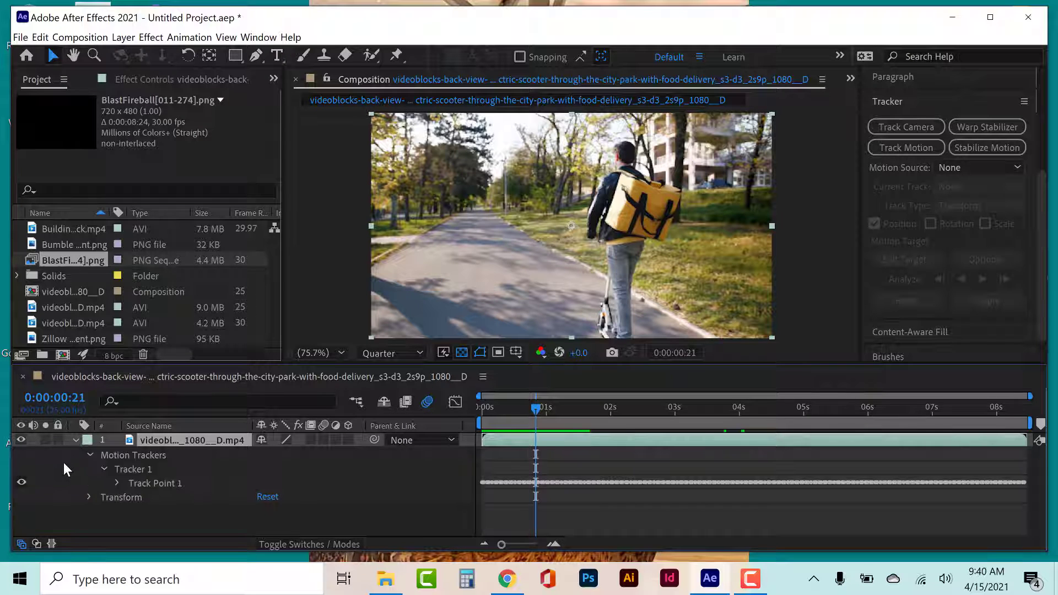
left_click(132, 469)
left_click(138, 455)
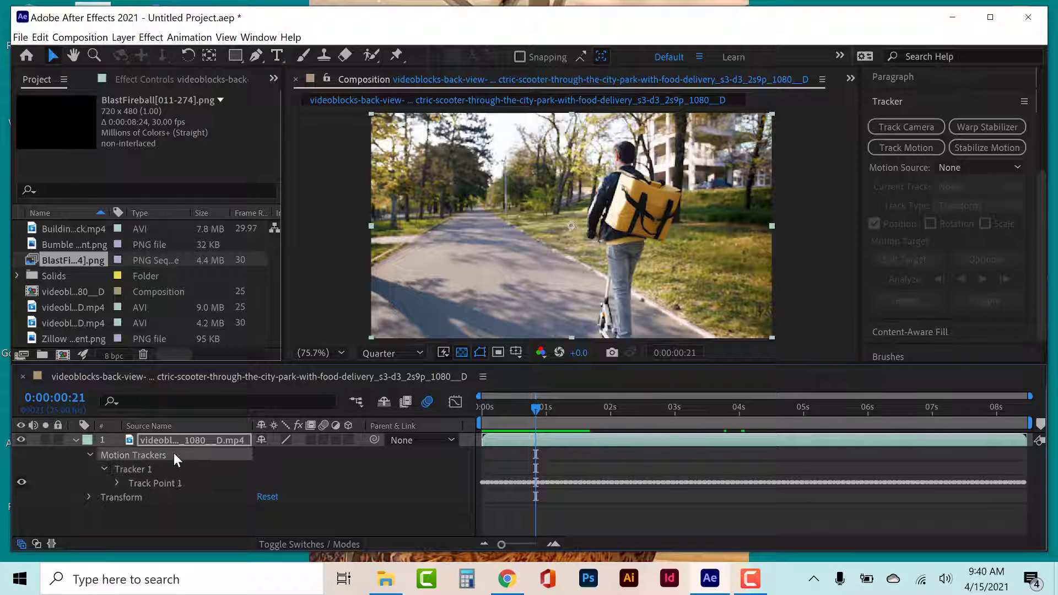
left_click(151, 469)
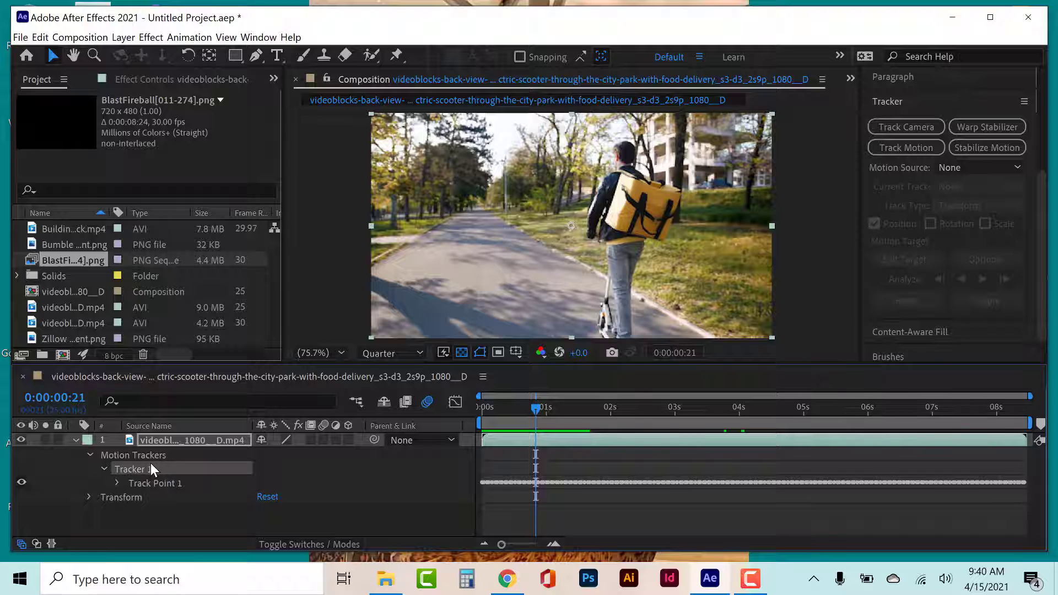
key("Delete")
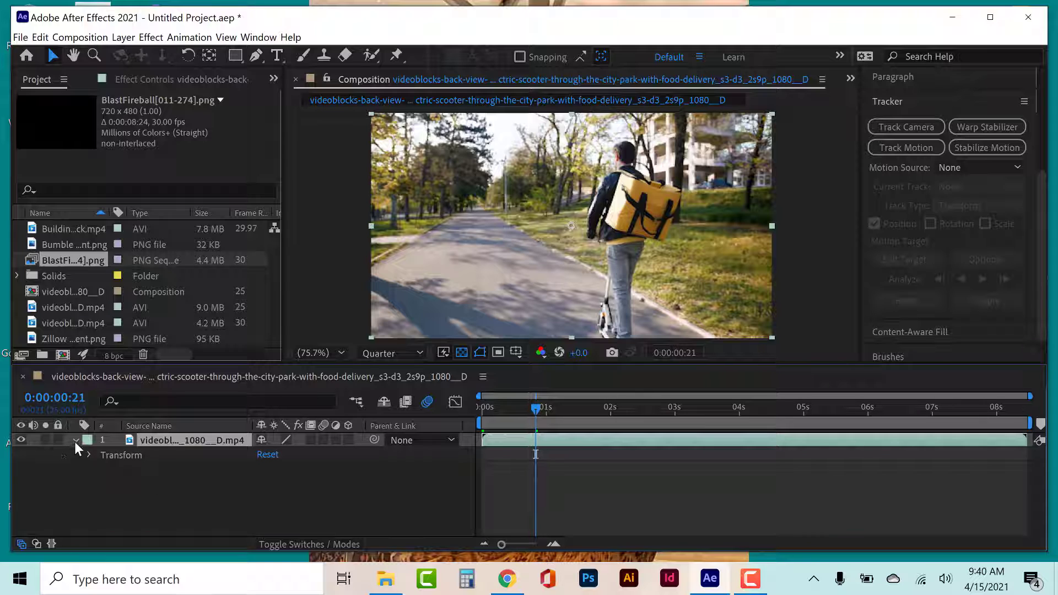
left_click(75, 440)
Start a new motion track on the scooter video at 0:00:00:00 and place Track Point 1 on the yellow backpack's dark strap end
left_click_drag(538, 408, 472, 418)
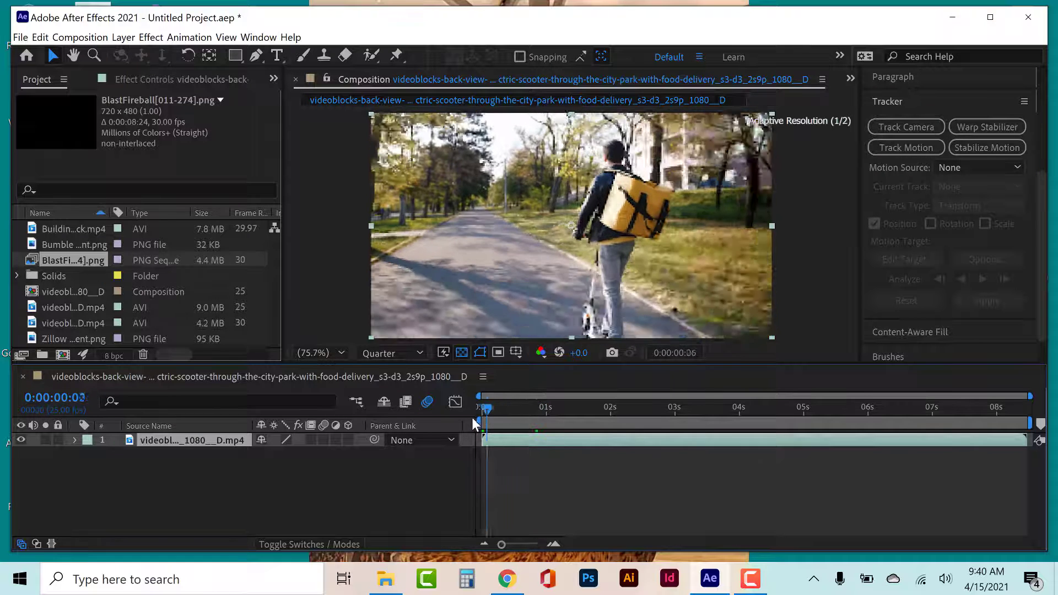
left_click(915, 148)
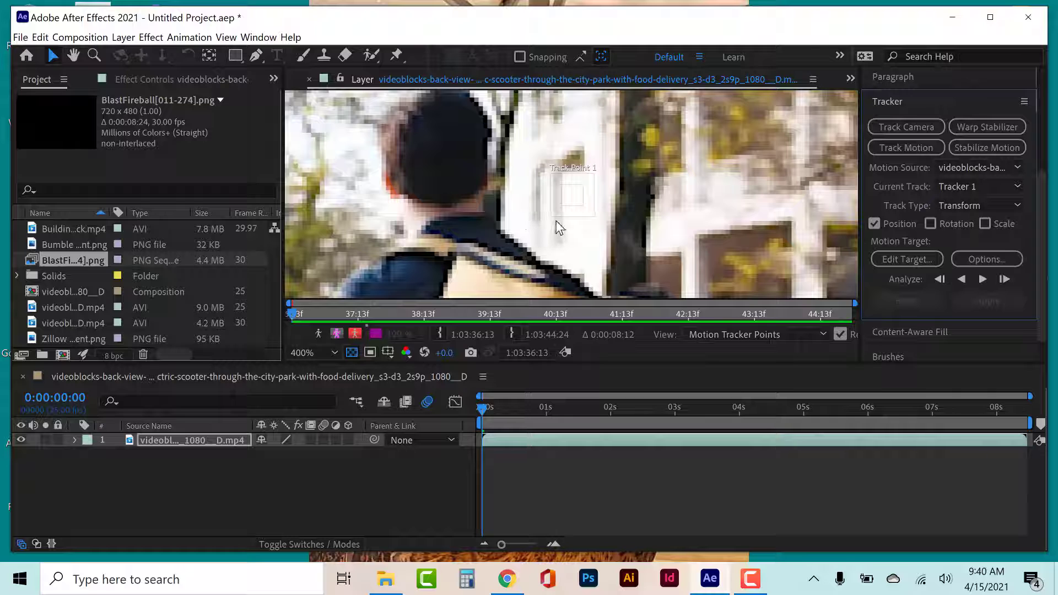
left_click(561, 225)
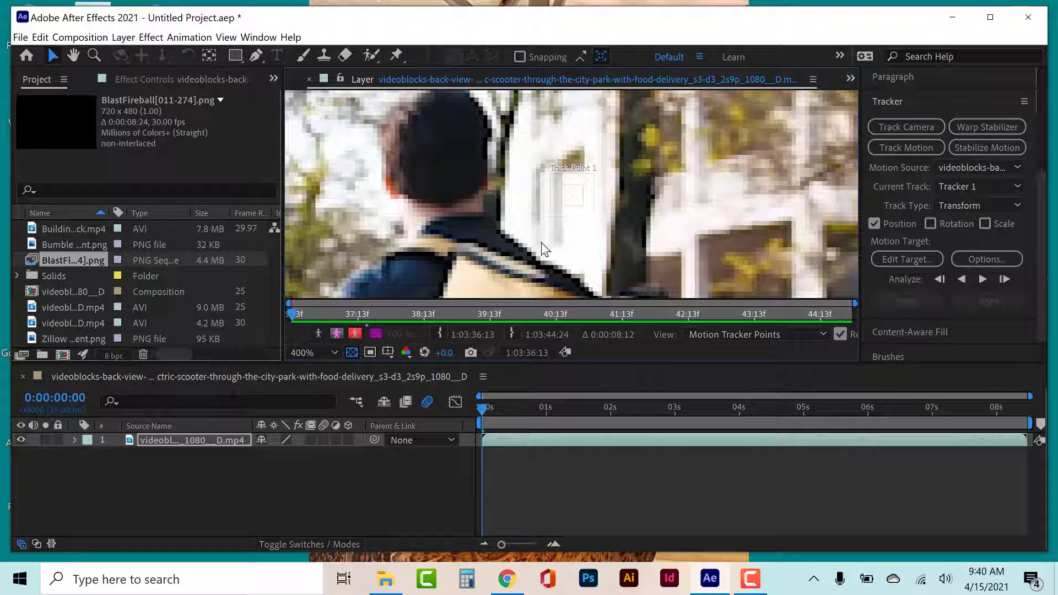
scroll(541, 242, "down", 4)
scroll(558, 246, "up", 2)
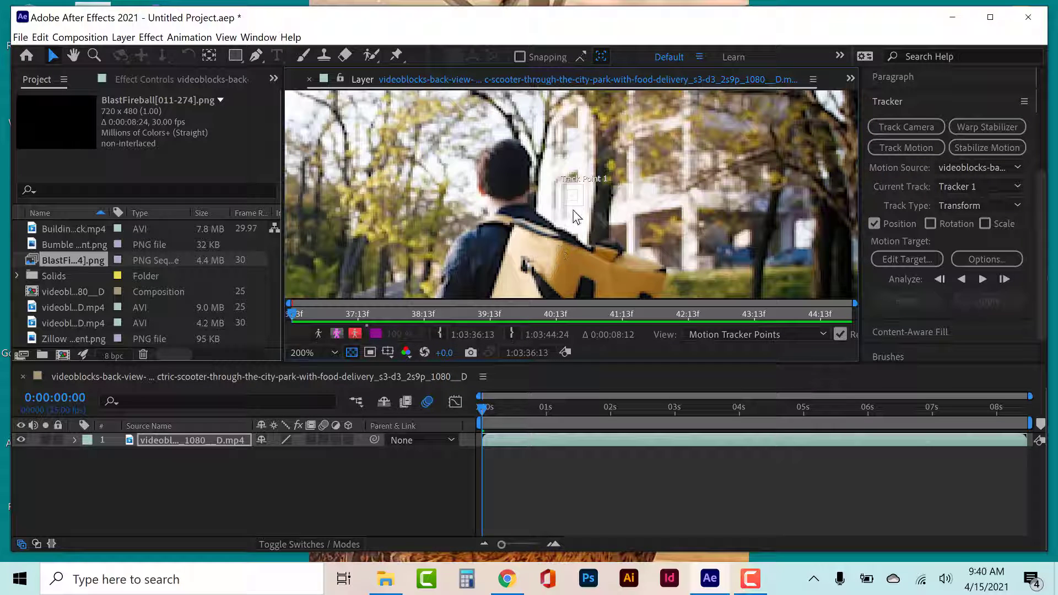
left_click_drag(573, 208, 529, 276)
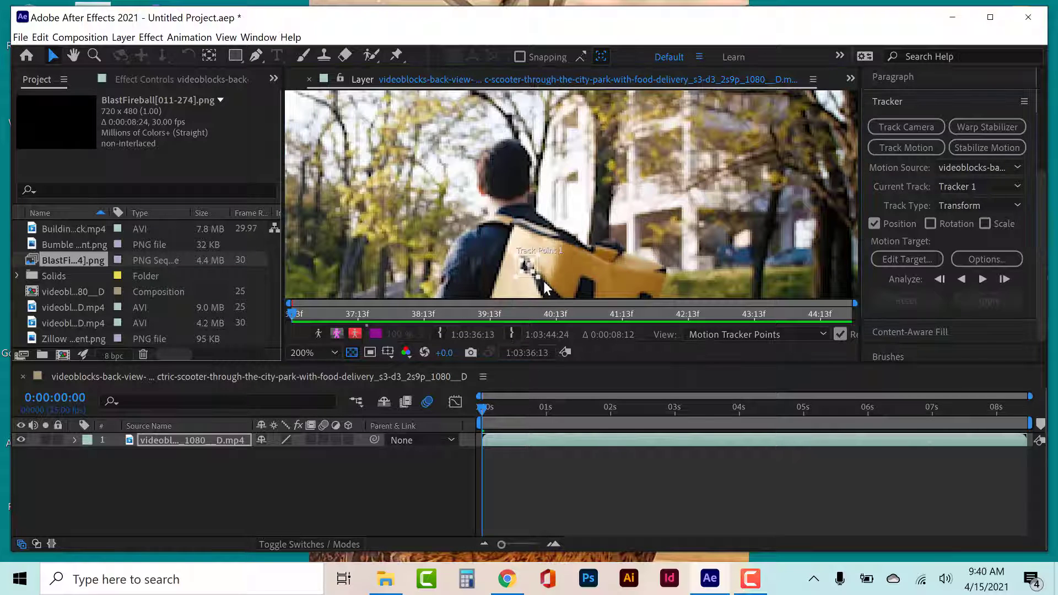
Shrink Track Point 1's feature and search regions tightly around the dark strap end on the backpack
scroll(567, 263, "up", 2)
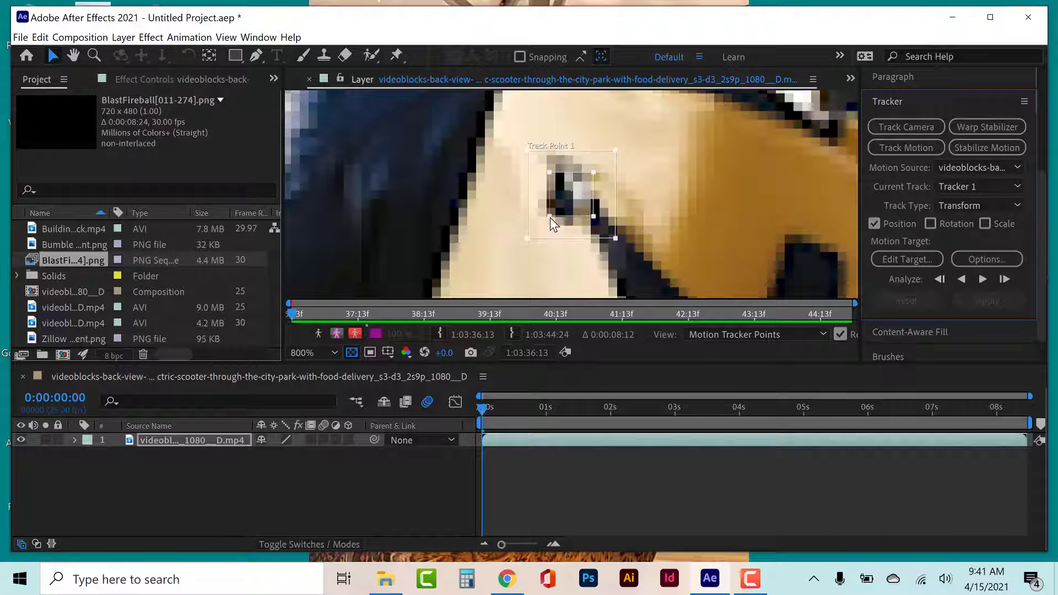
left_click_drag(549, 217, 578, 205)
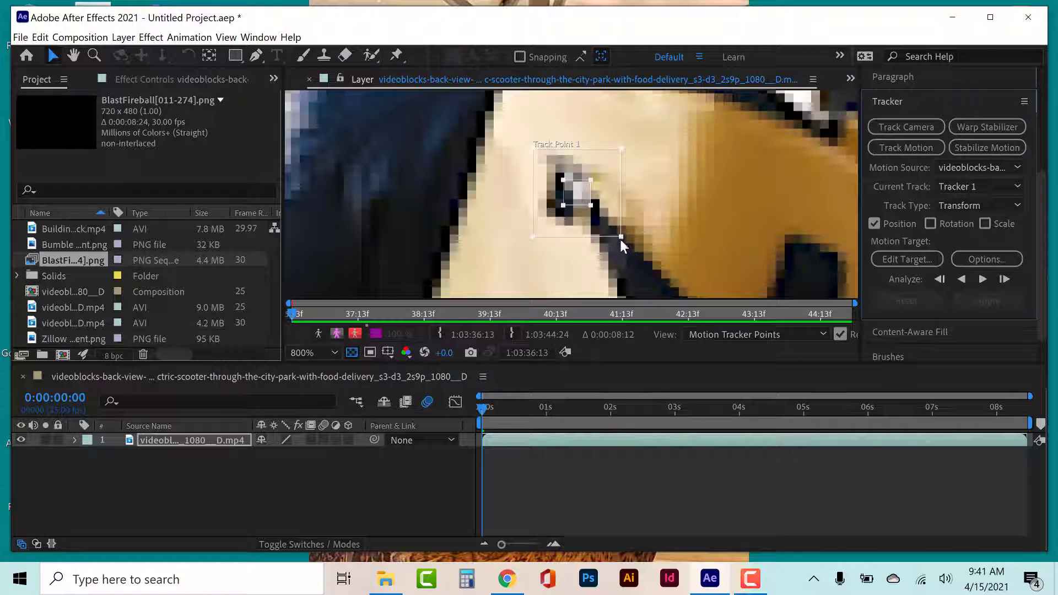
left_click_drag(621, 236, 617, 228)
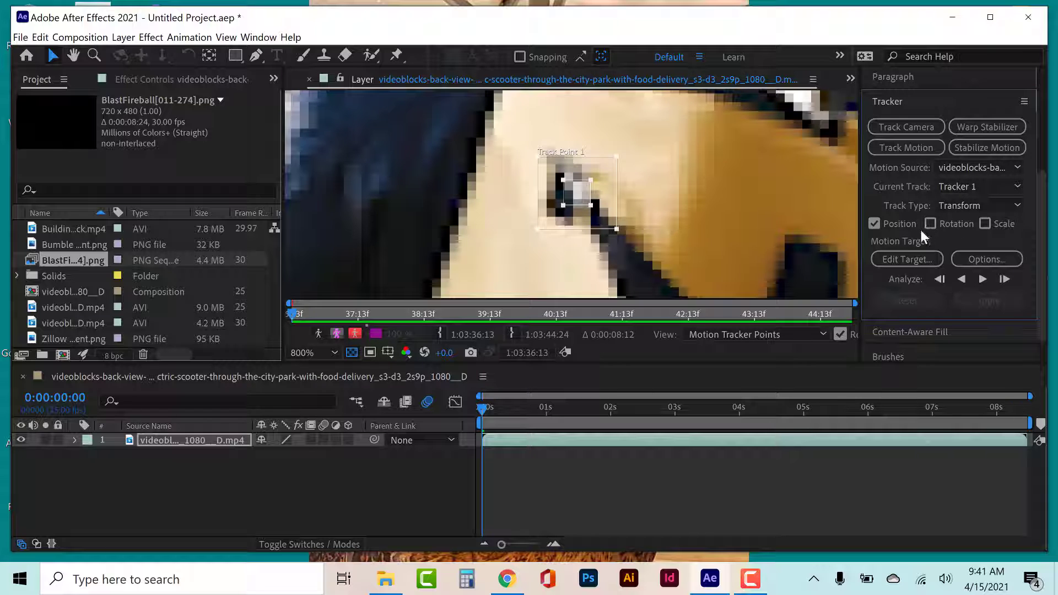
Enable rotation and scale tracking, place Track Point 2 on the backpack's far upper corner, and tighten its search region
left_click(933, 223)
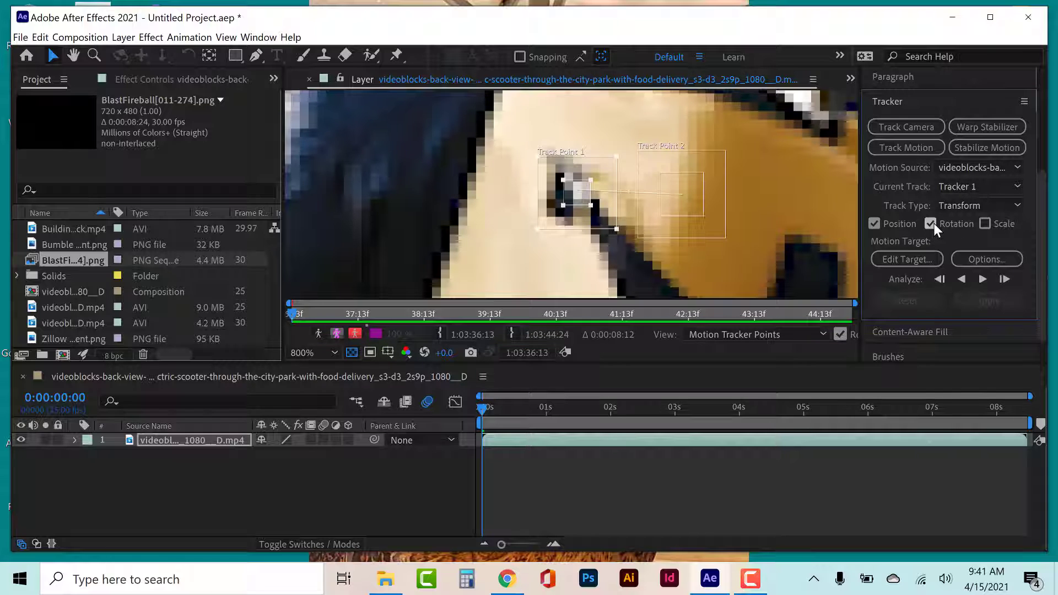
left_click(984, 223)
key("comma")
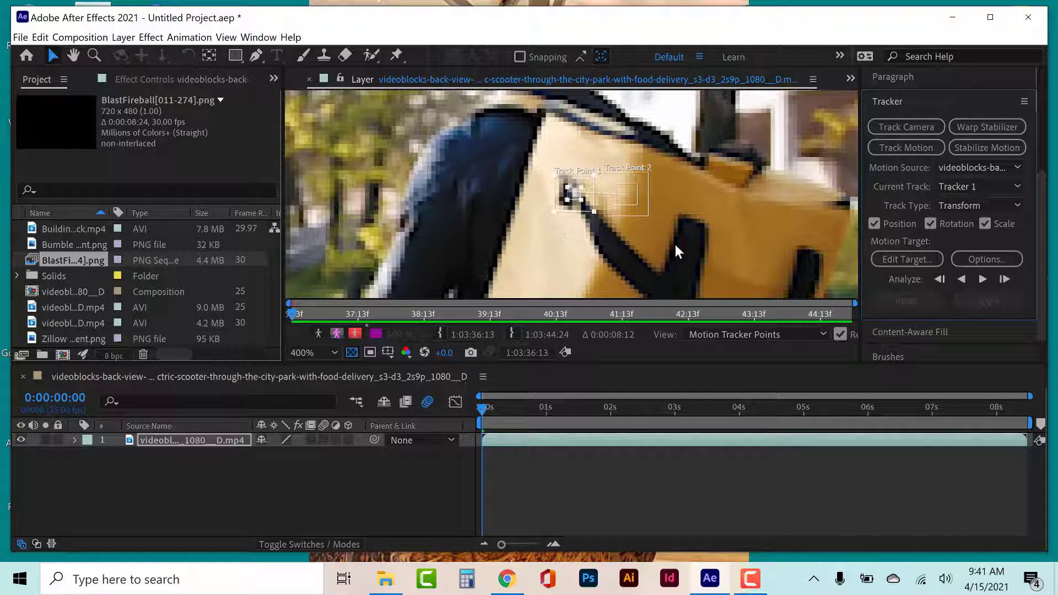
left_click_drag(631, 204, 851, 225)
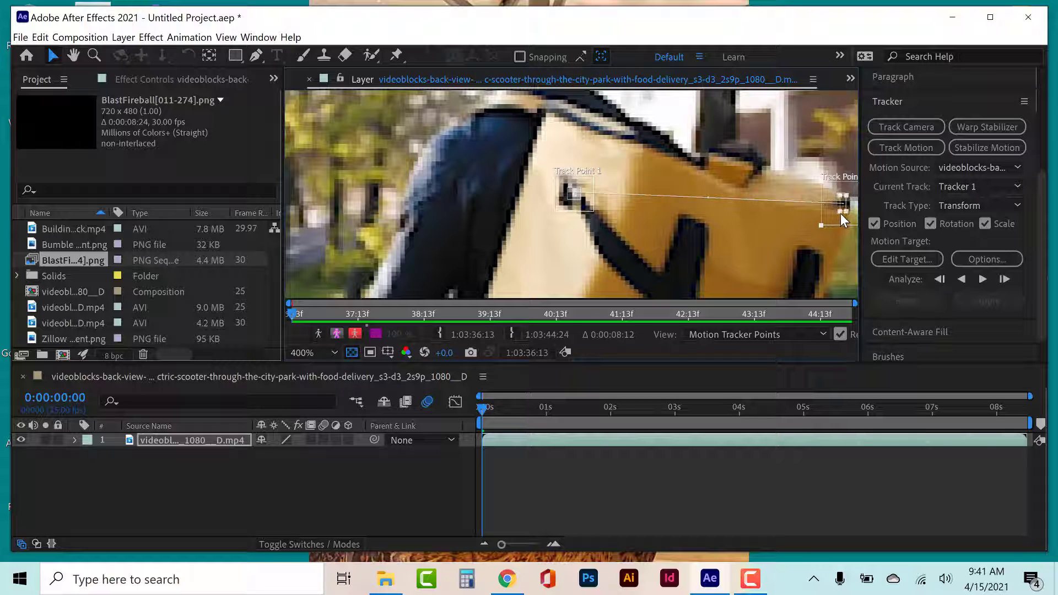
left_click_drag(820, 227, 824, 223)
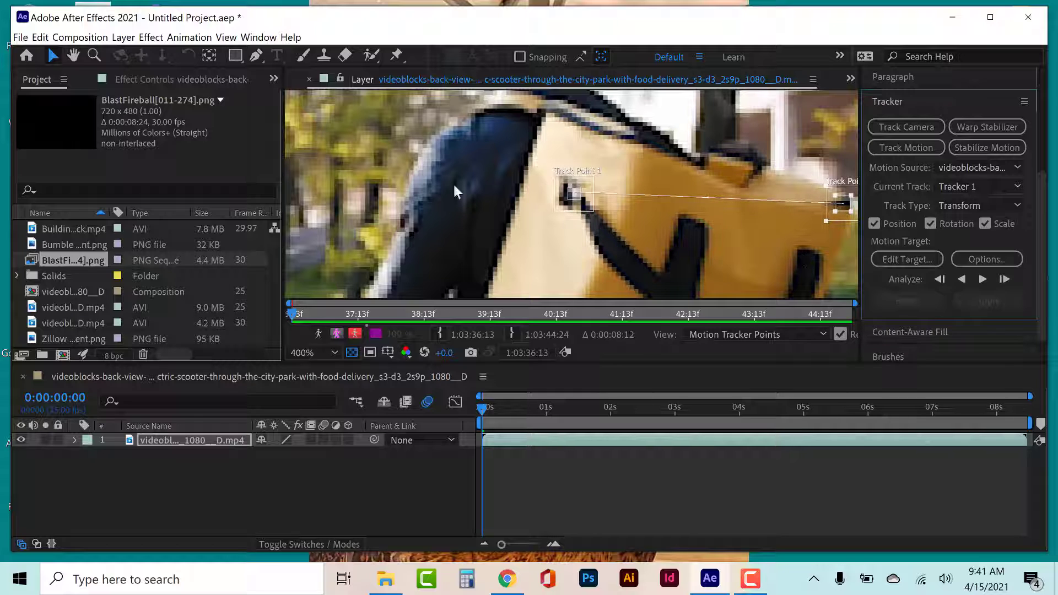
Create a new null object and set it as the tracker's motion target
left_click(123, 37)
mouse_move(309, 53)
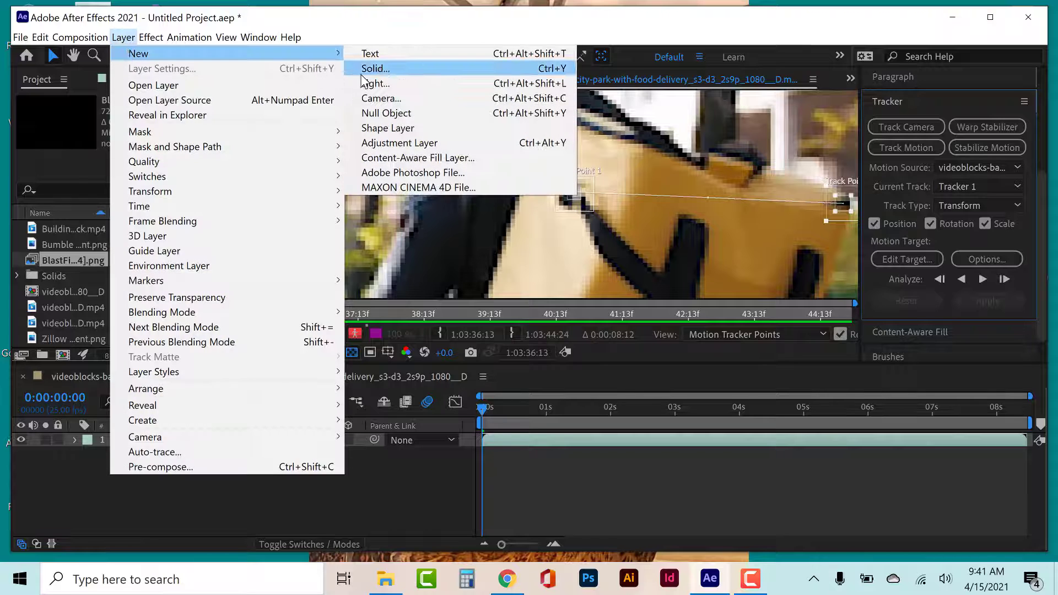
left_click(380, 113)
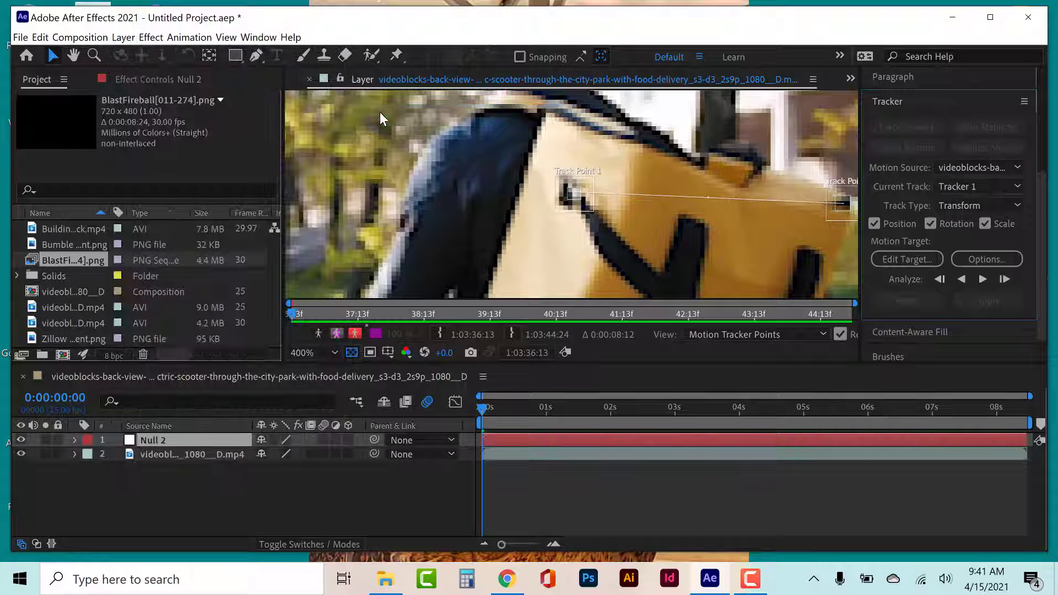
left_click(908, 259)
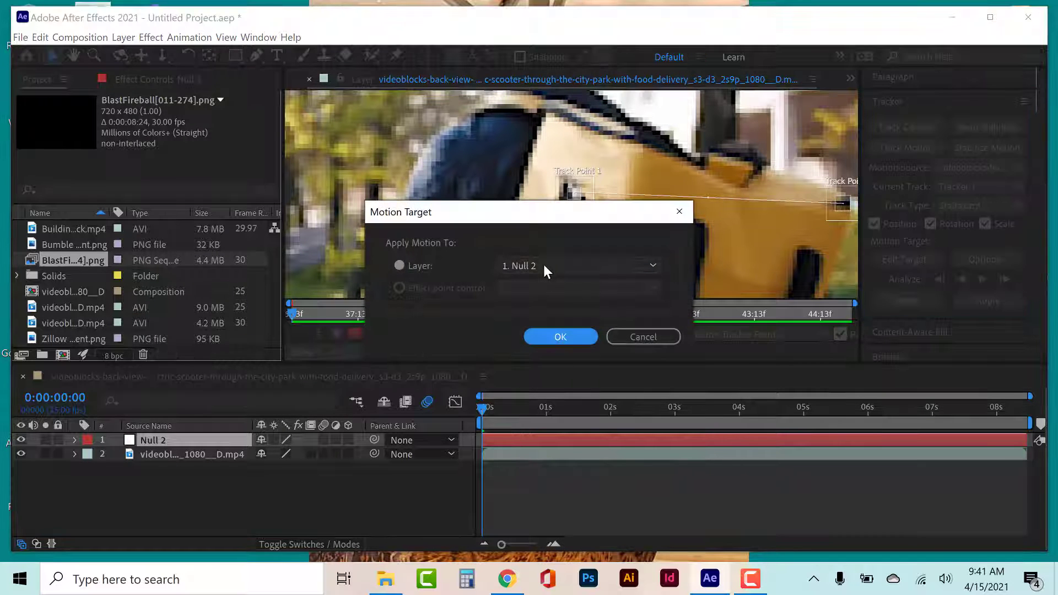
left_click(555, 340)
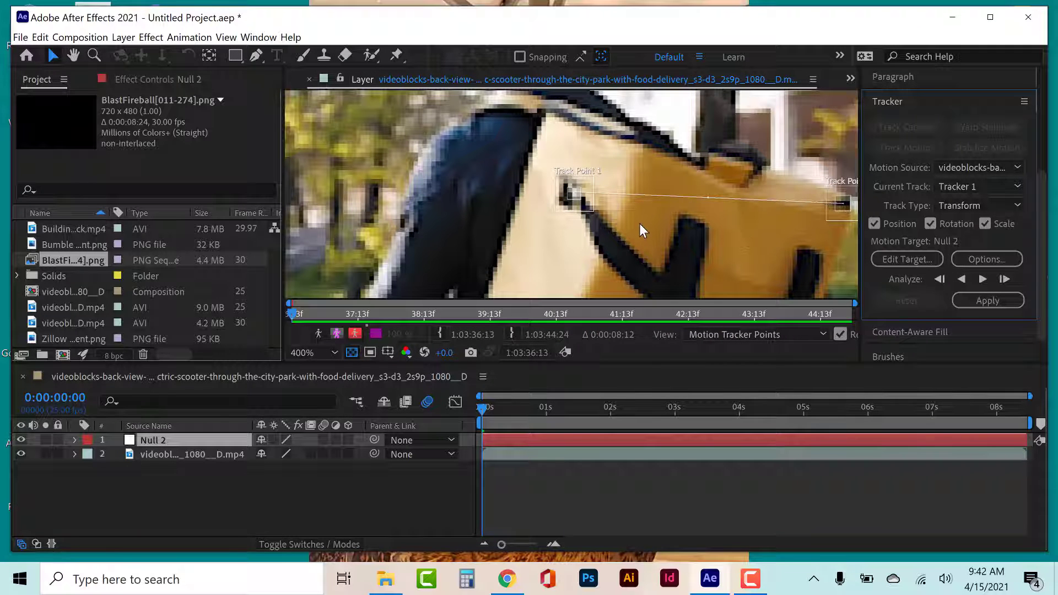
Analyze both backpack track points forward, stepping the first four frames singly and running the rest continuously until about 0:00:08:02
scroll(639, 224, "down", 4)
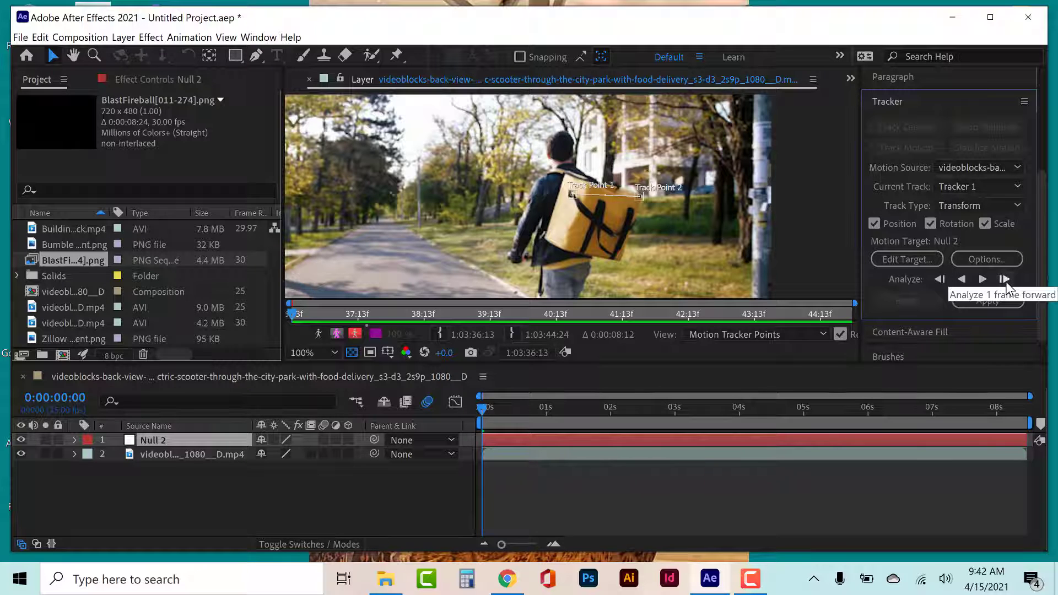
left_click(1006, 283)
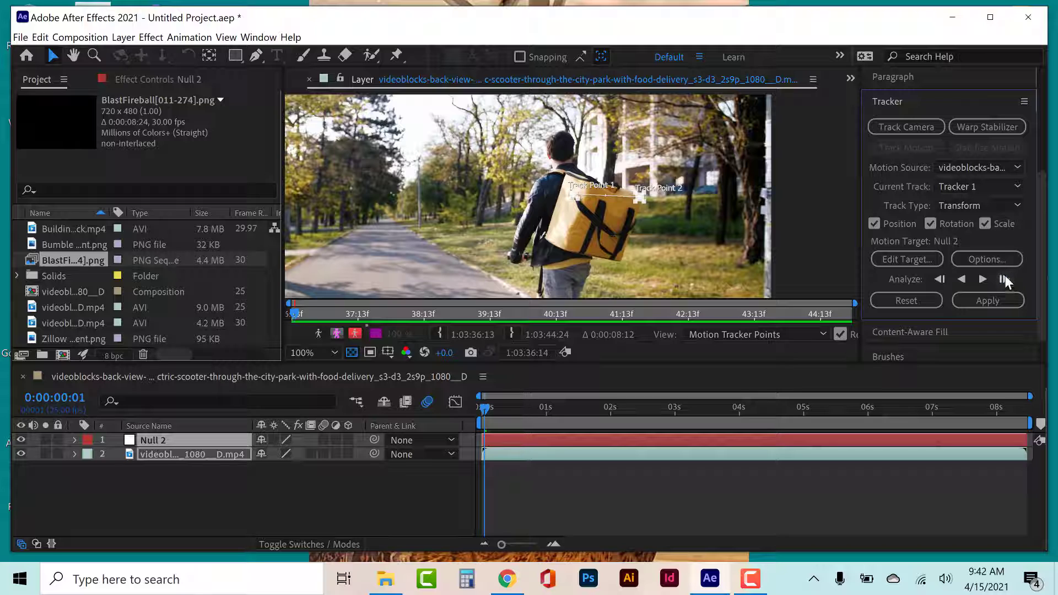
left_click(1005, 281)
left_click(1004, 276)
left_click(1004, 277)
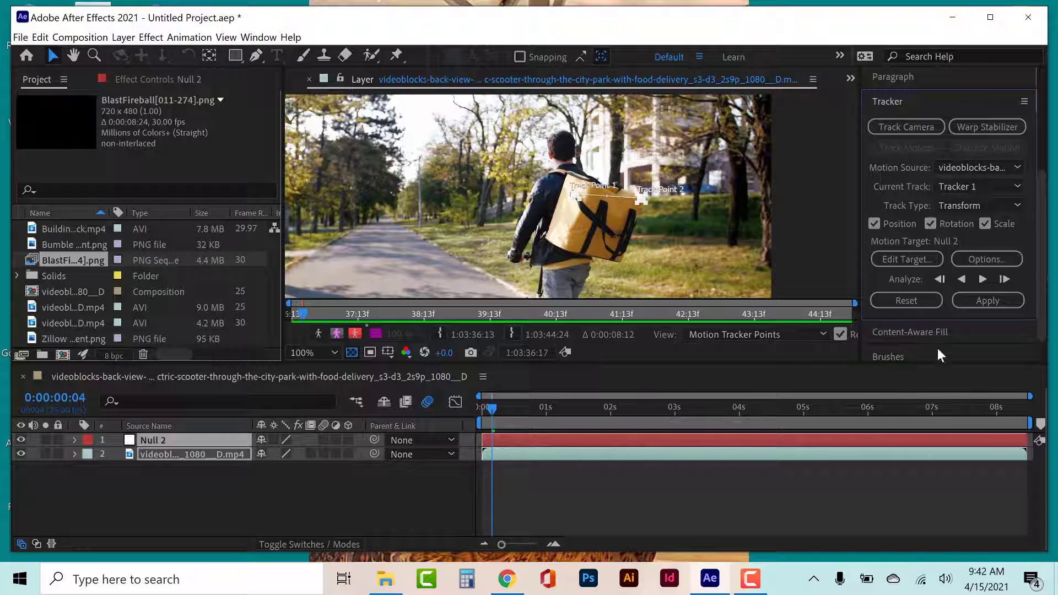
left_click(980, 280)
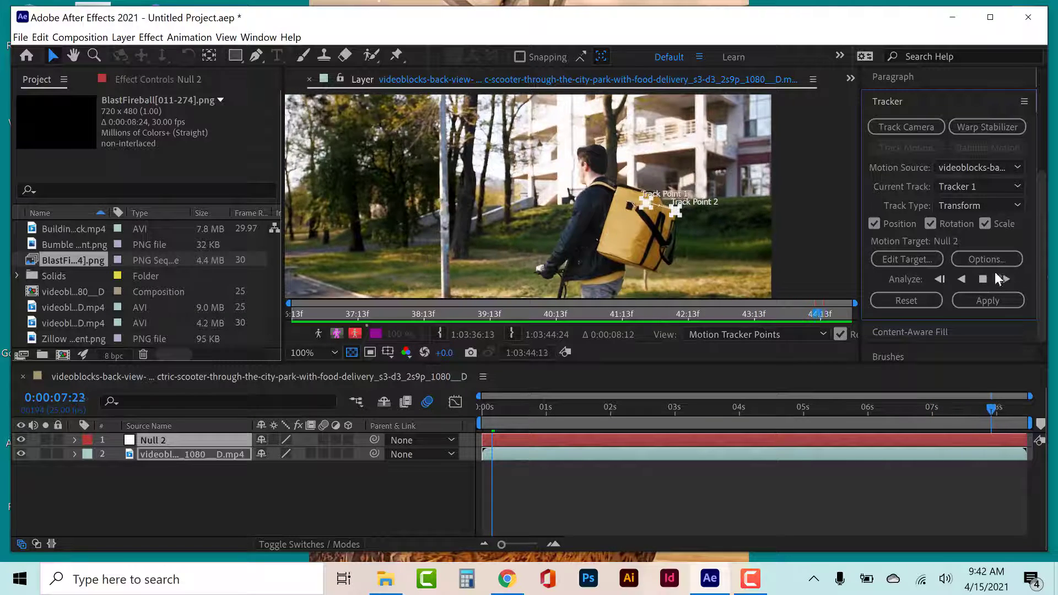
left_click(980, 280)
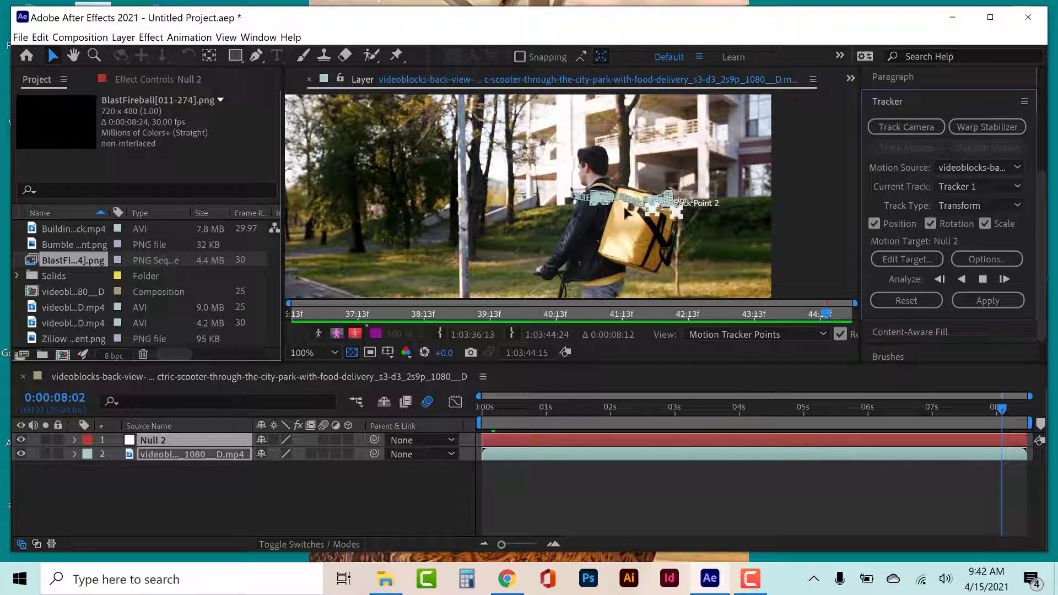
Return to the first frame and apply the tracking data to Null 2 in the X and Y dimensions, leaving its layer collapsed
left_click(494, 506)
left_click_drag(505, 409, 450, 405)
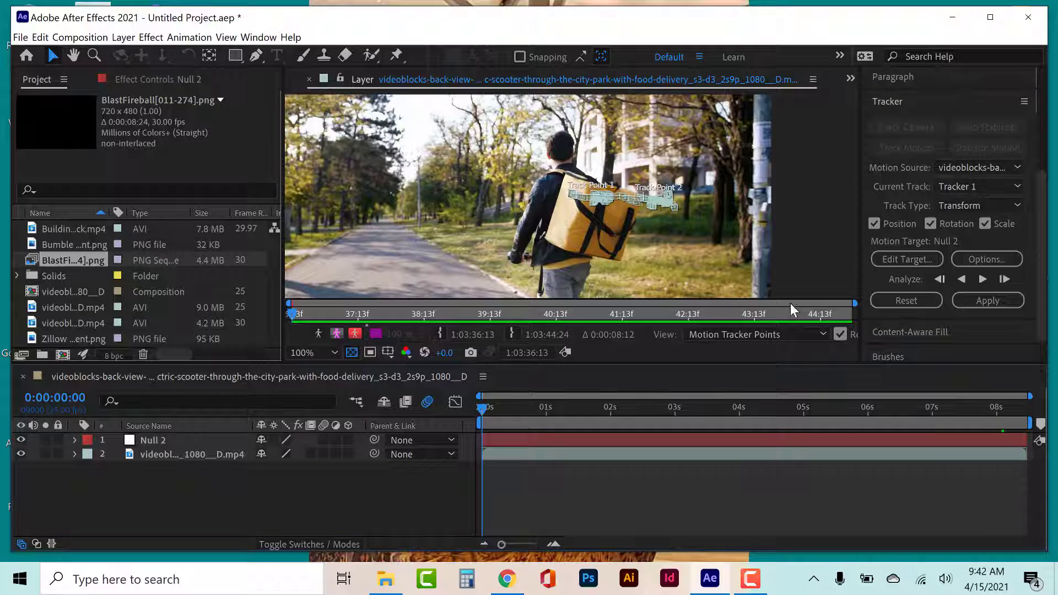
left_click(979, 303)
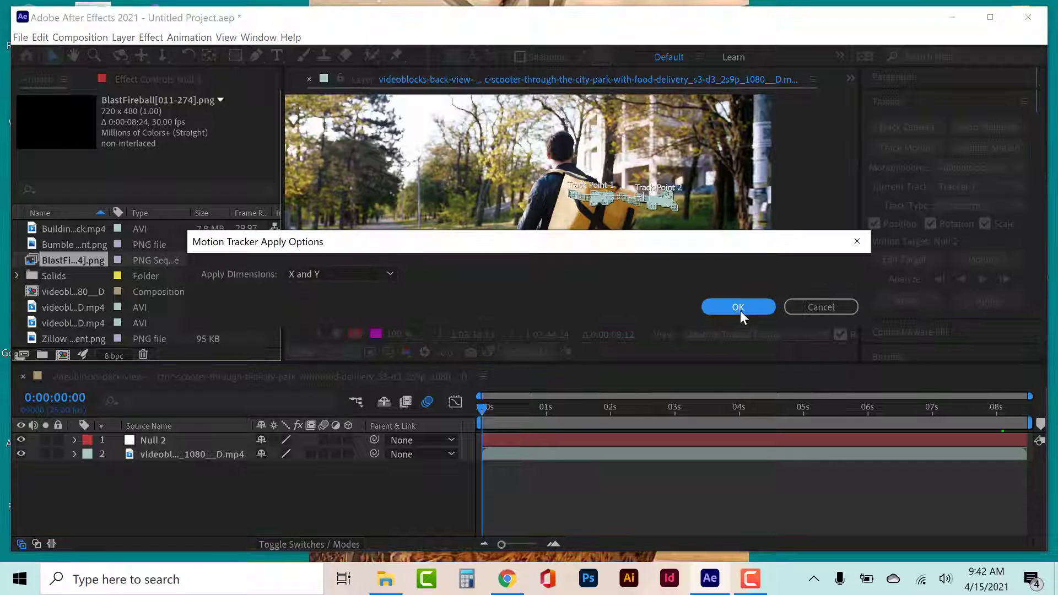
left_click(740, 305)
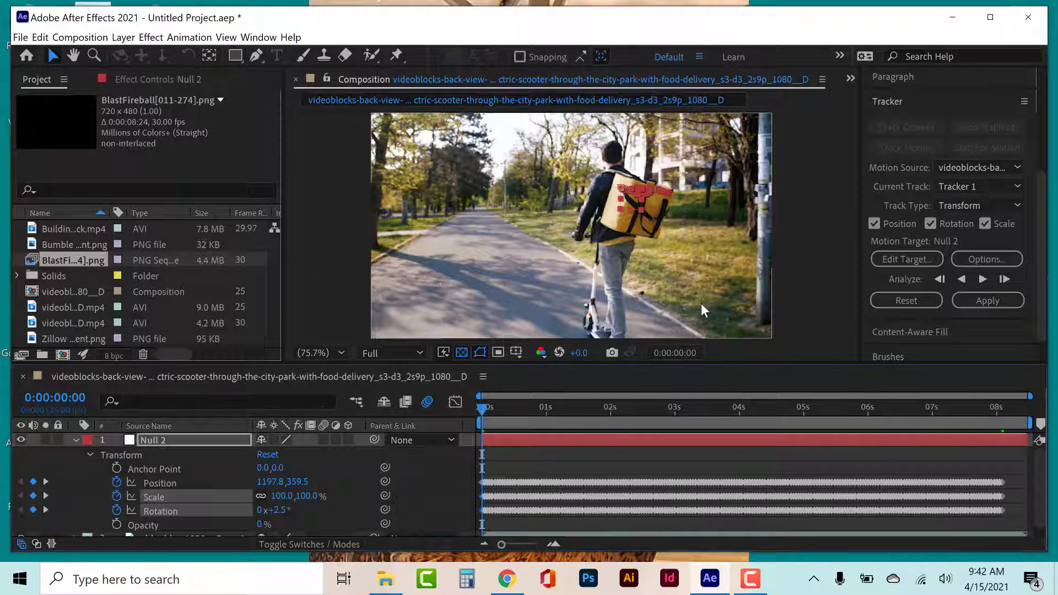
left_click(87, 453)
left_click(75, 440)
left_click(578, 497)
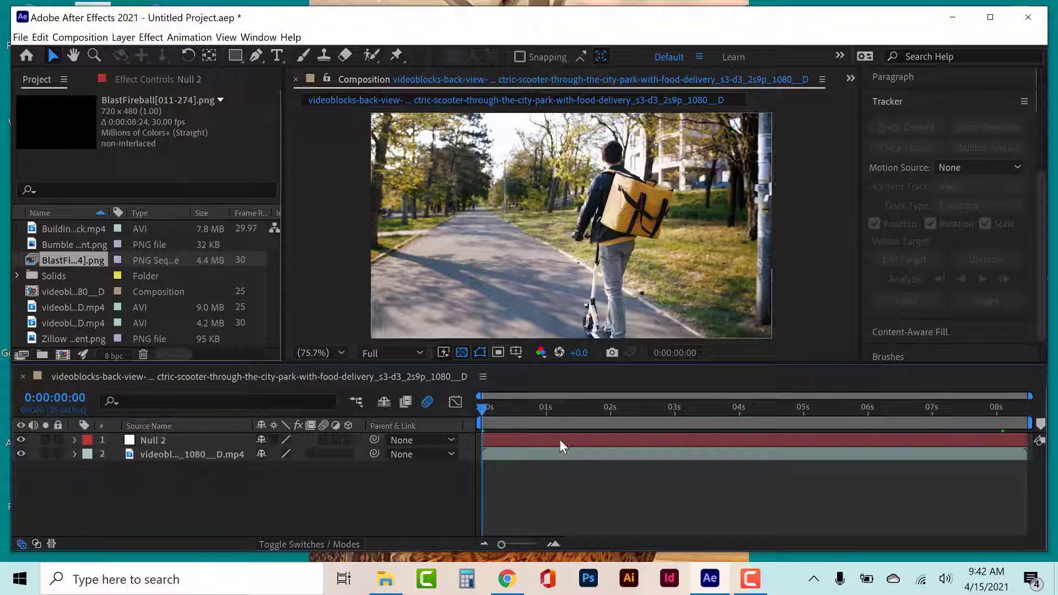
Select Null 2 and scrub through the composition to check how it follows the backpack
left_click(531, 409)
left_click_drag(527, 406, 583, 415)
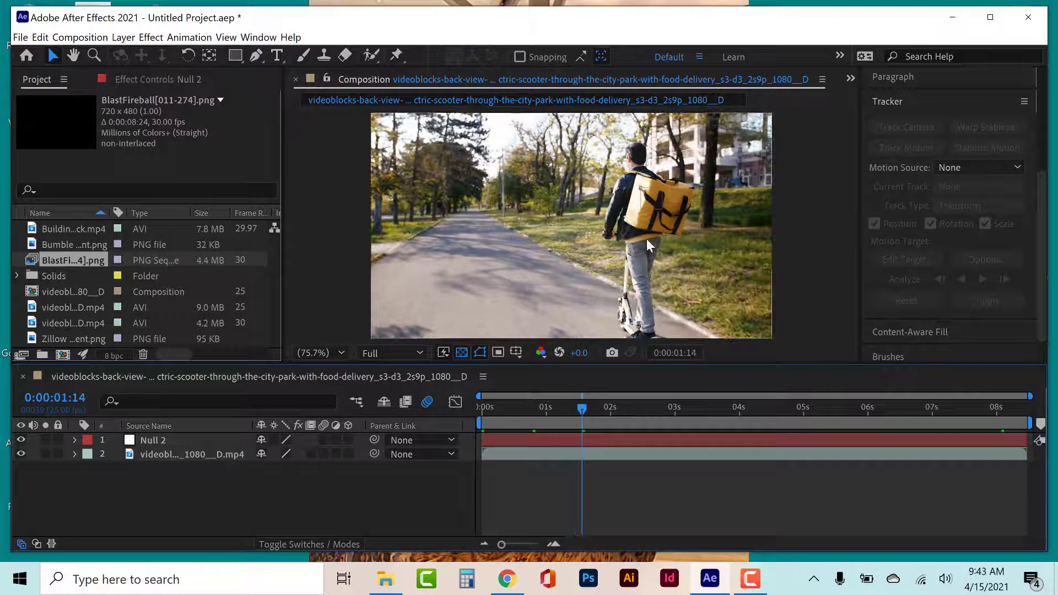
left_click(504, 441)
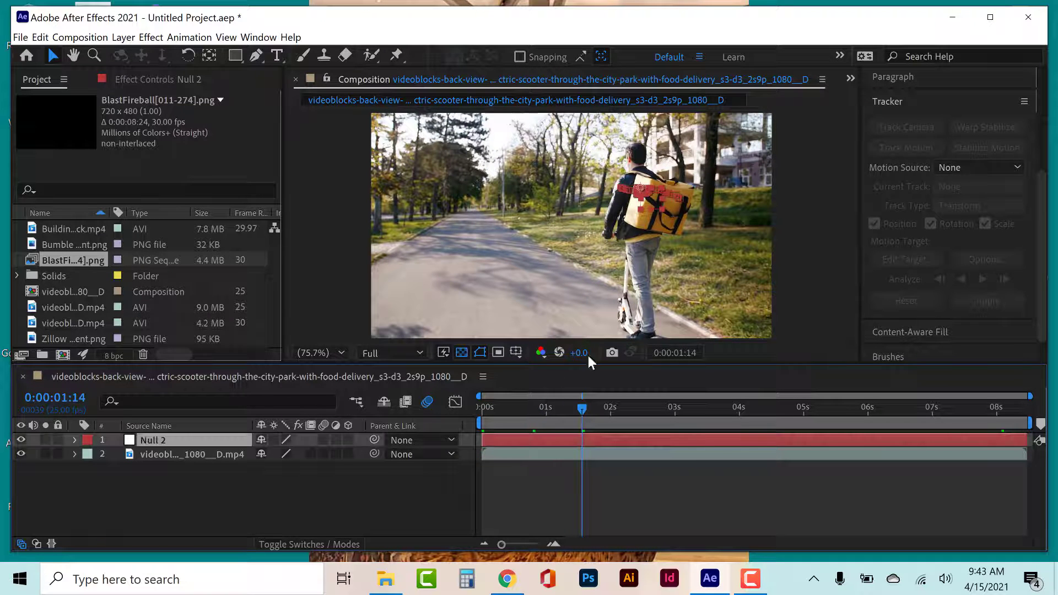
left_click_drag(580, 408, 674, 409)
left_click_drag(737, 419, 460, 424)
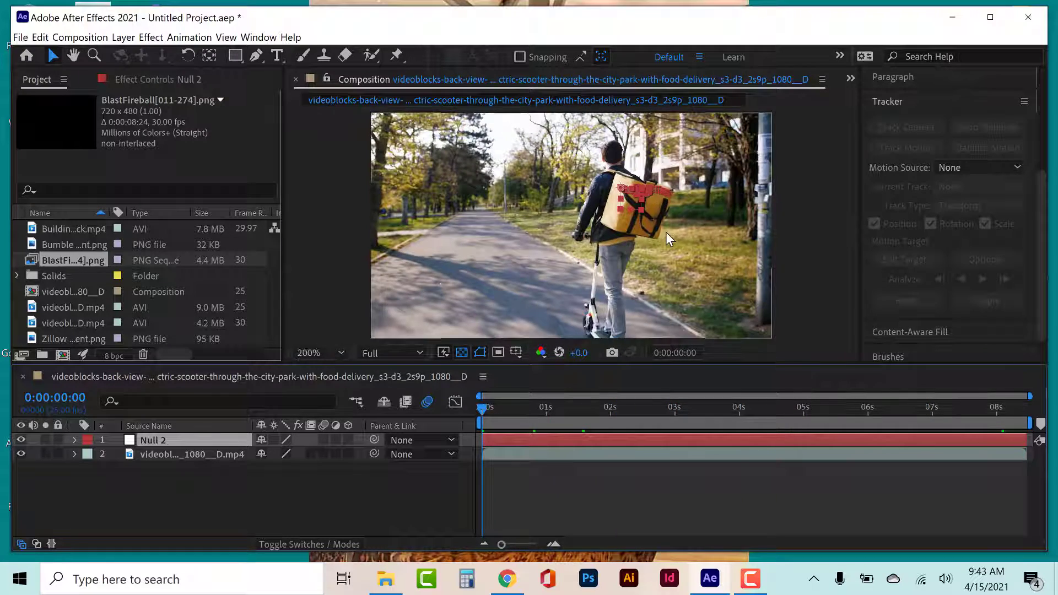
scroll(666, 232, "up", 3)
left_click_drag(483, 410, 452, 458)
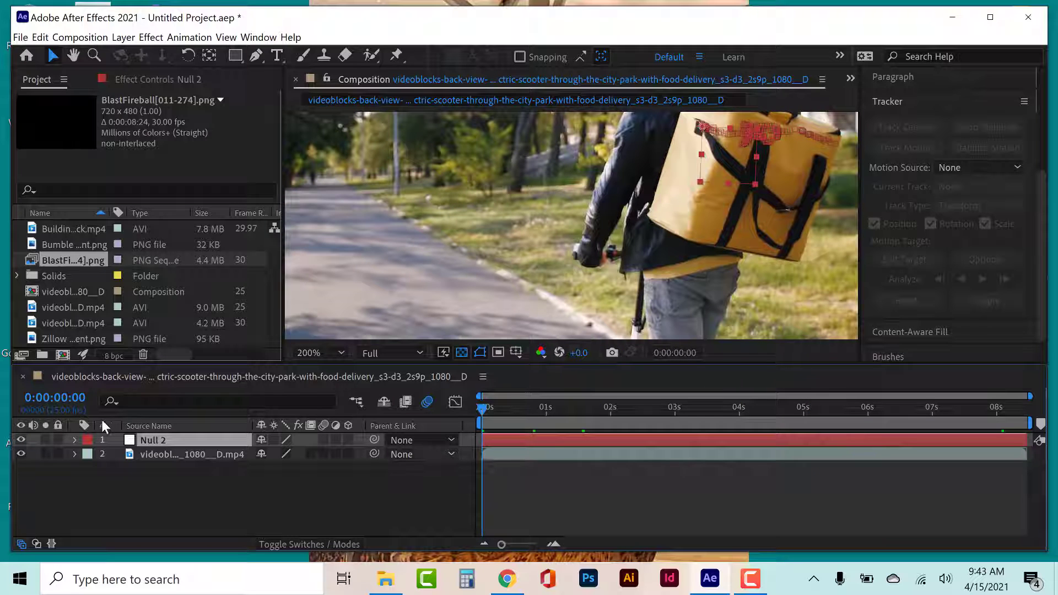
Examine the position, scale and rotation keyframes under Null 2's transform properties
left_click(74, 440)
left_click(88, 454)
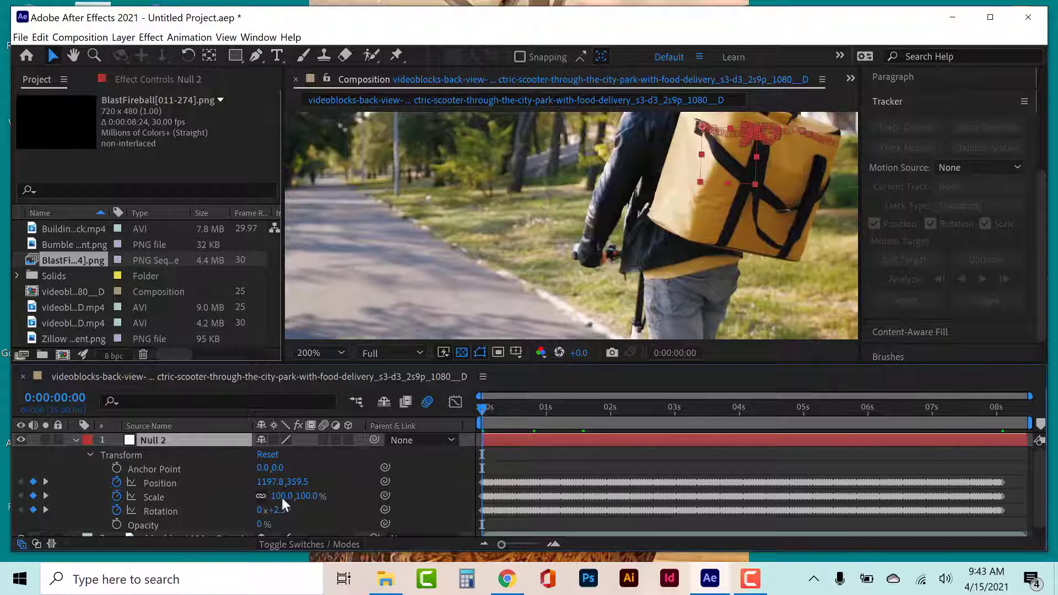
left_click(75, 440)
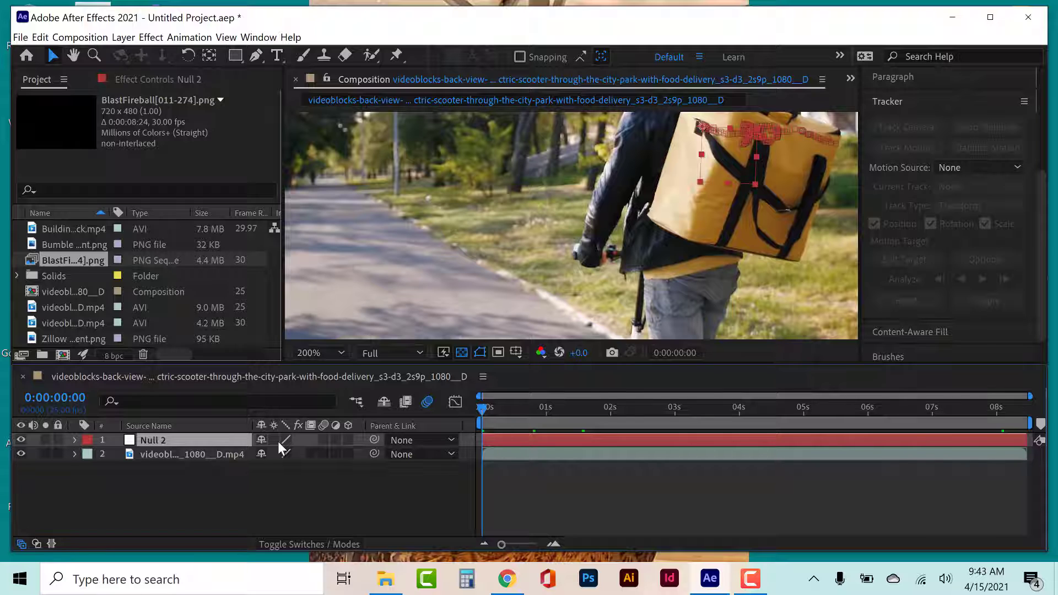
left_click(74, 441)
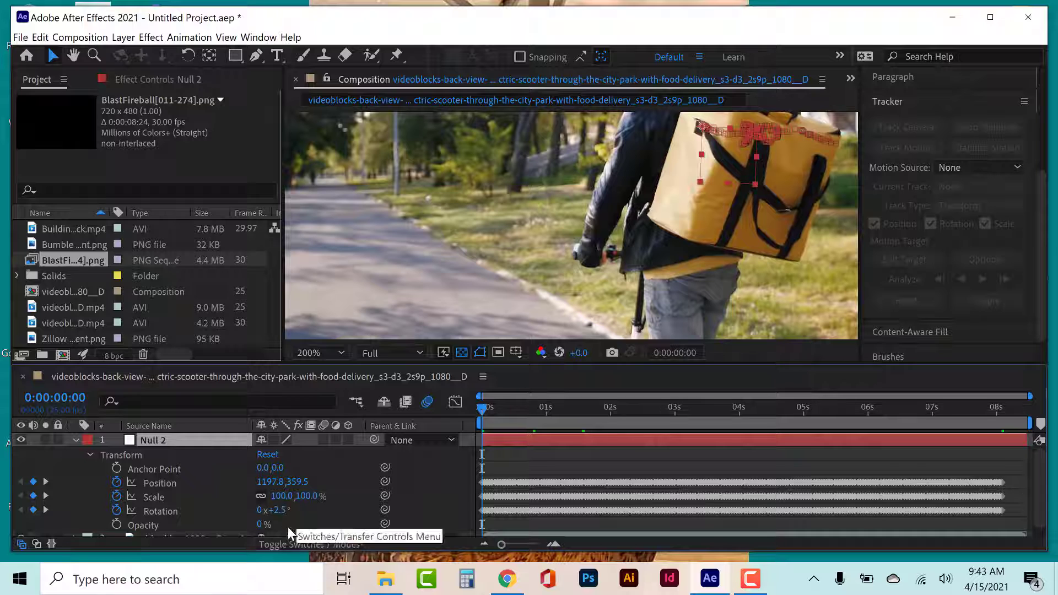
left_click(75, 439)
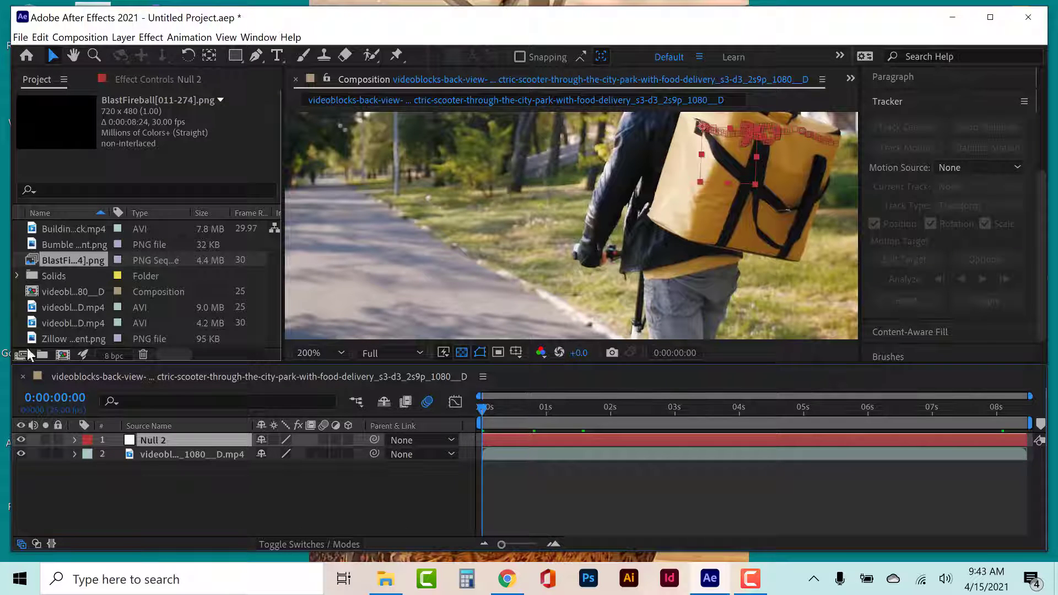
scroll(689, 215, "down", 1)
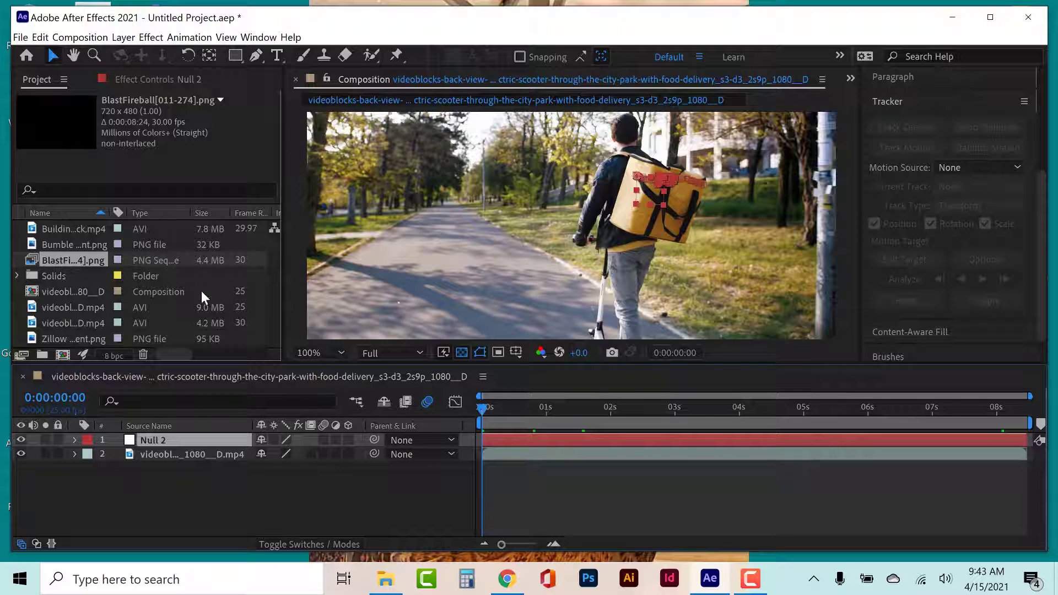
Import the logo image from the Graphics folder into the project
left_click(21, 38)
mouse_move(110, 225)
left_click(312, 227)
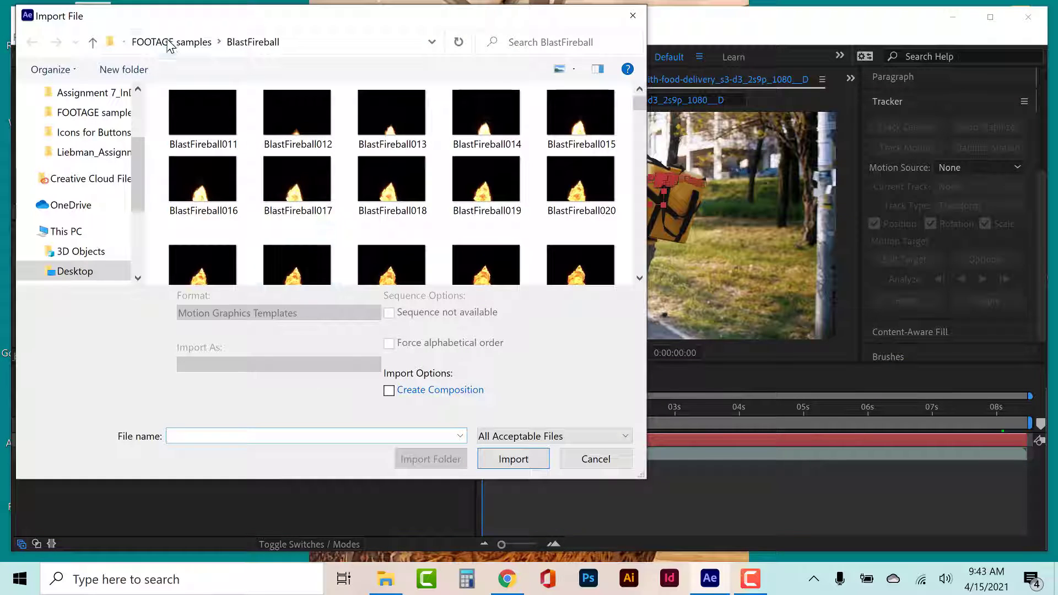
left_click(170, 43)
left_click(177, 42)
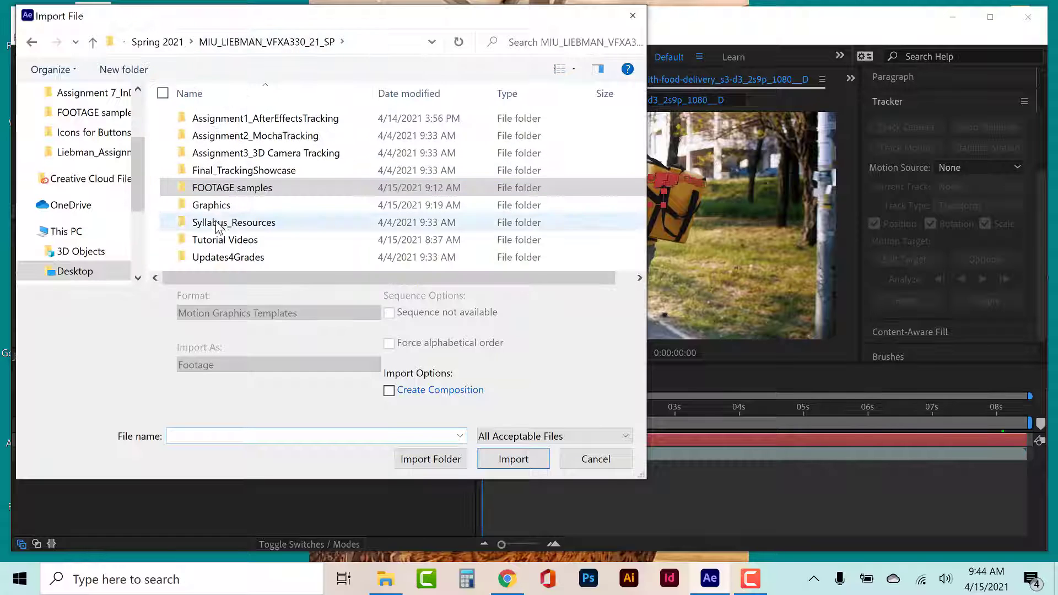
double_click(220, 205)
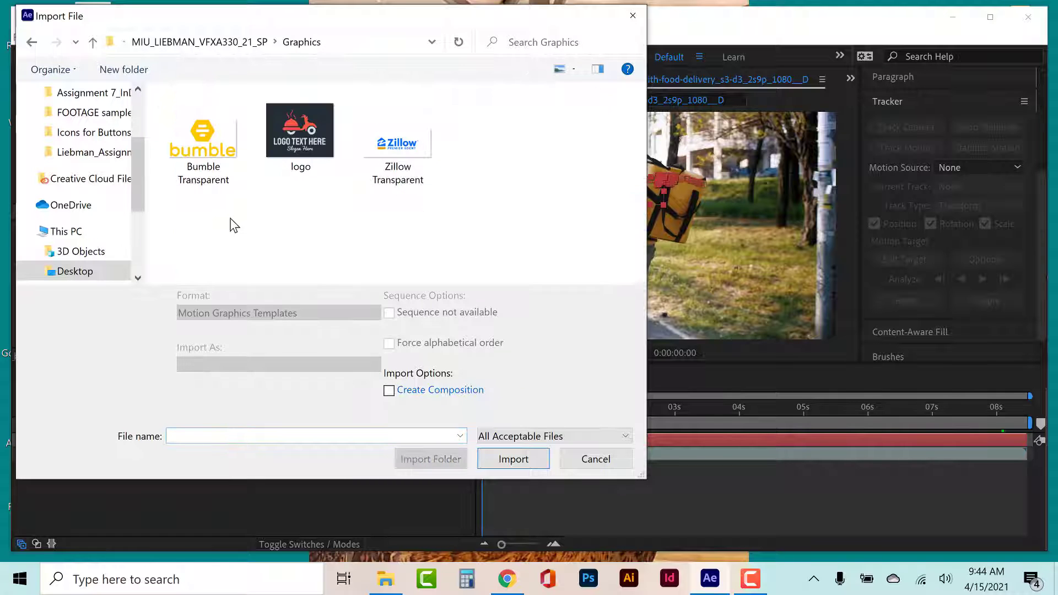
left_click(305, 140)
left_click(517, 445)
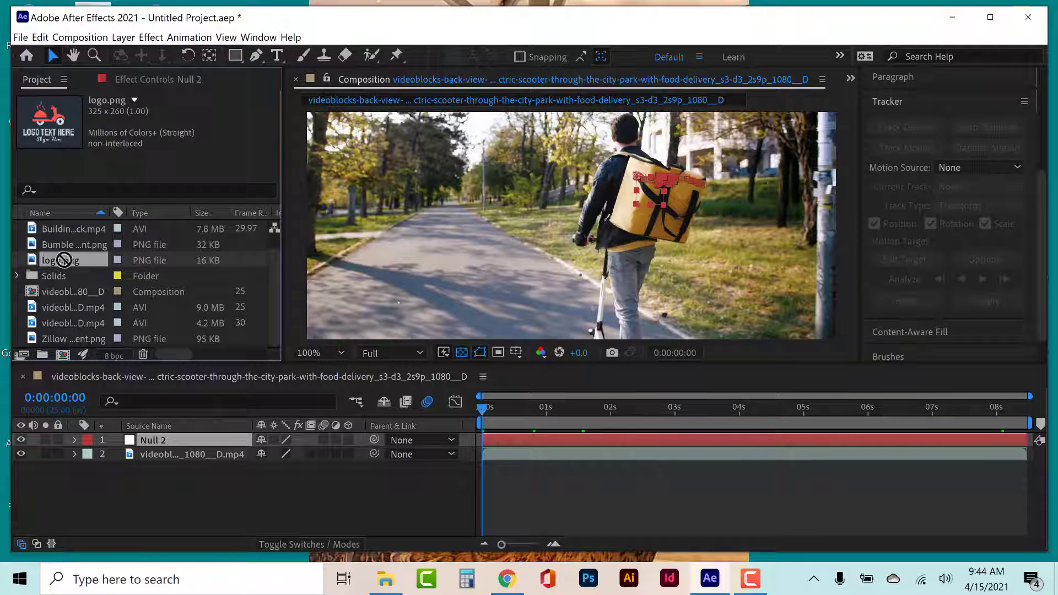
Place logo.png on the backpack with 72% scale, 18° rotation and a position of about 1315, 471
left_click_drag(61, 261, 640, 229)
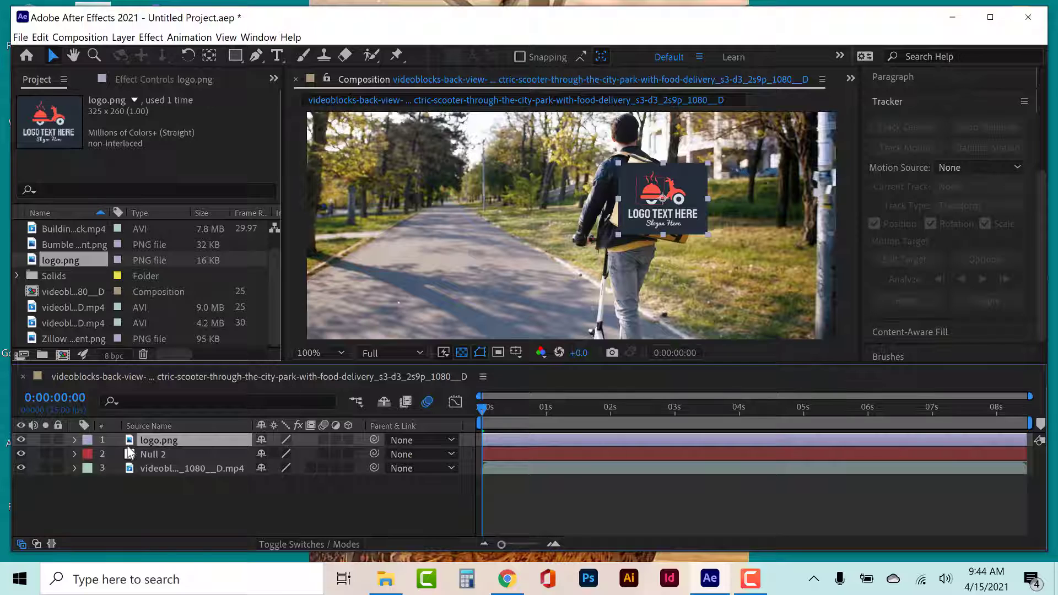
left_click(74, 441)
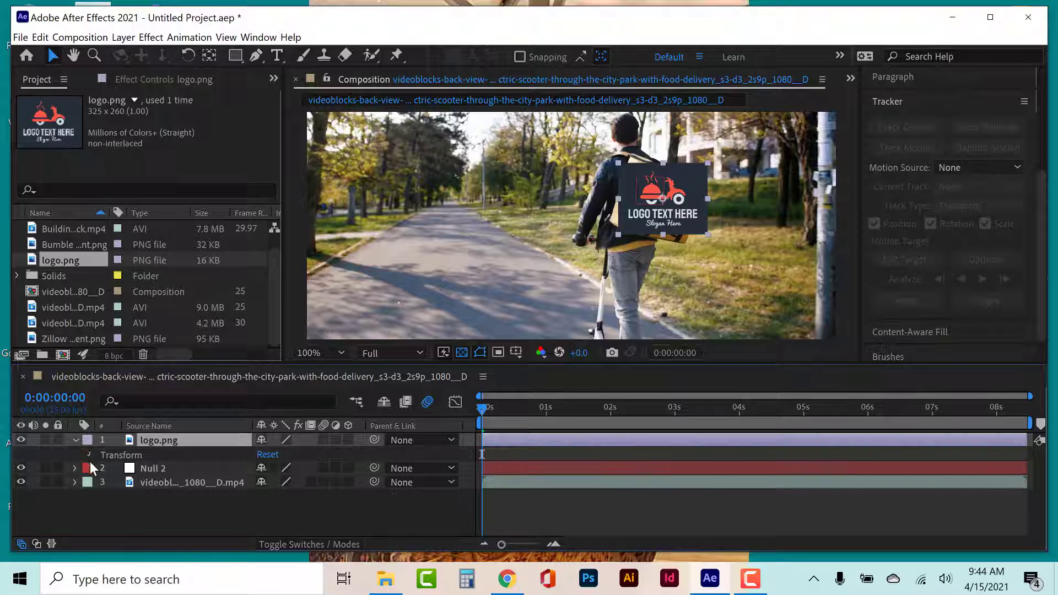
left_click(90, 455)
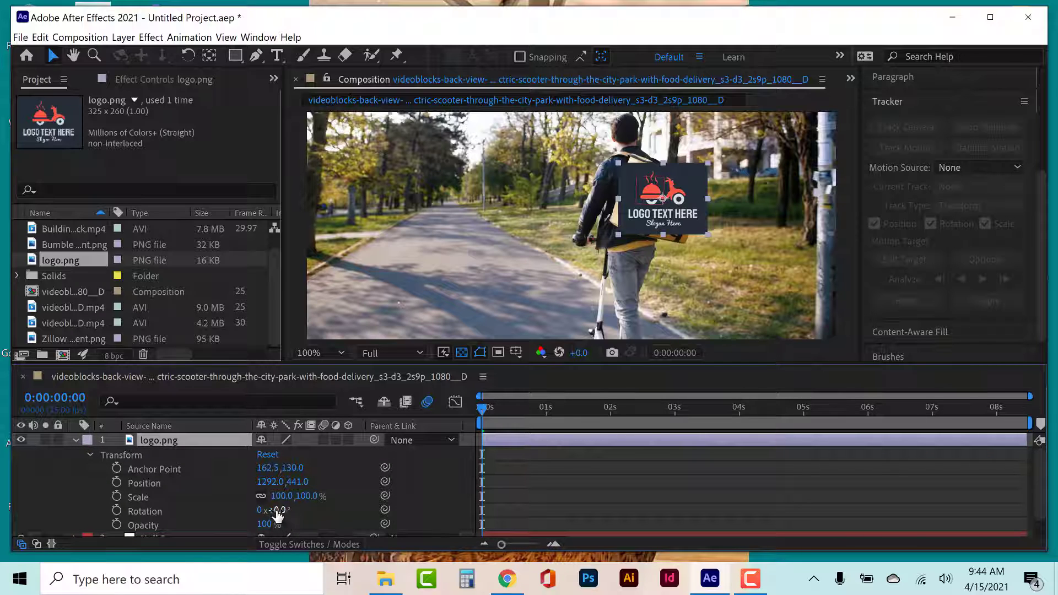
left_click_drag(282, 495, 297, 517)
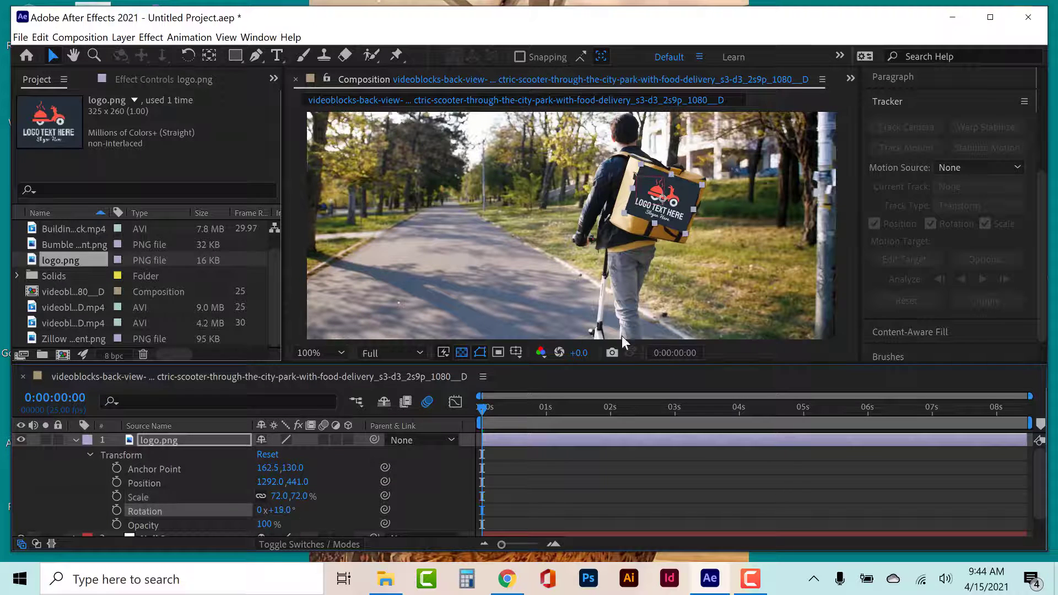
left_click_drag(661, 210, 690, 206)
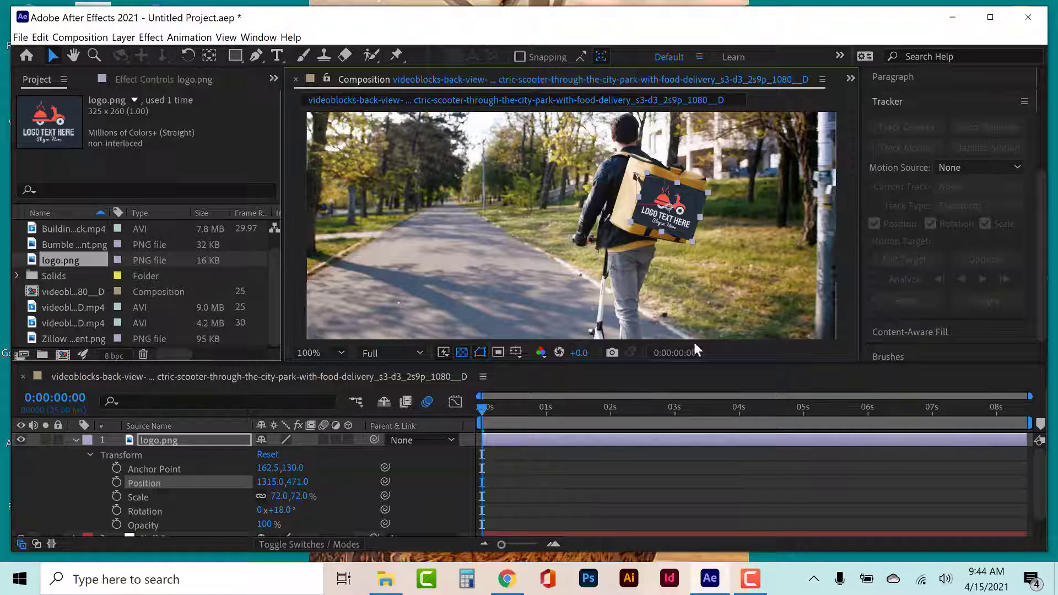
End the work area at 0:00:04:24 and move the current time back to 0:00:00:01
left_click(803, 408)
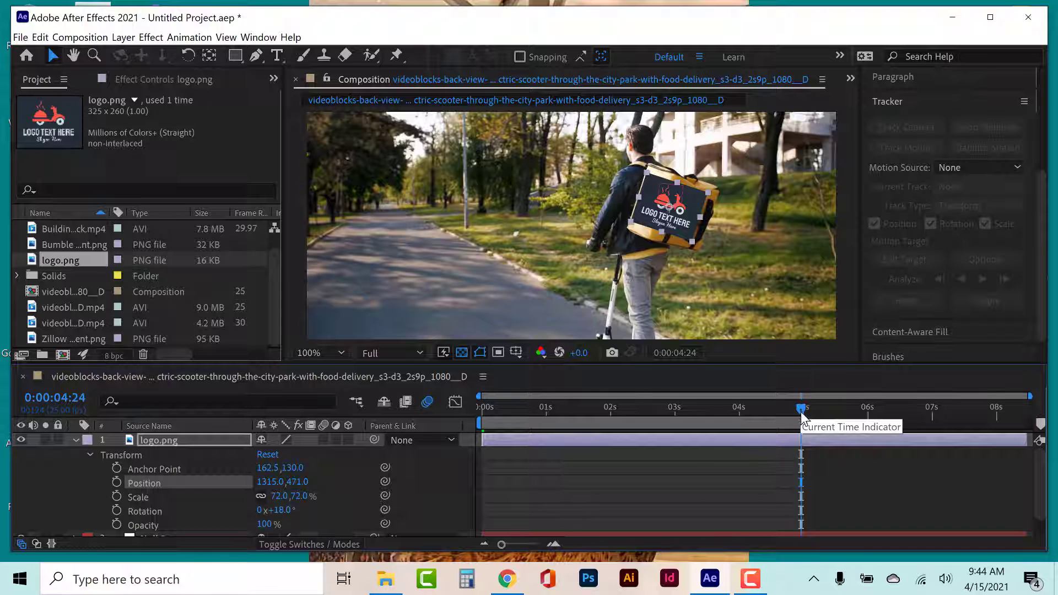
left_click_drag(802, 414, 474, 434)
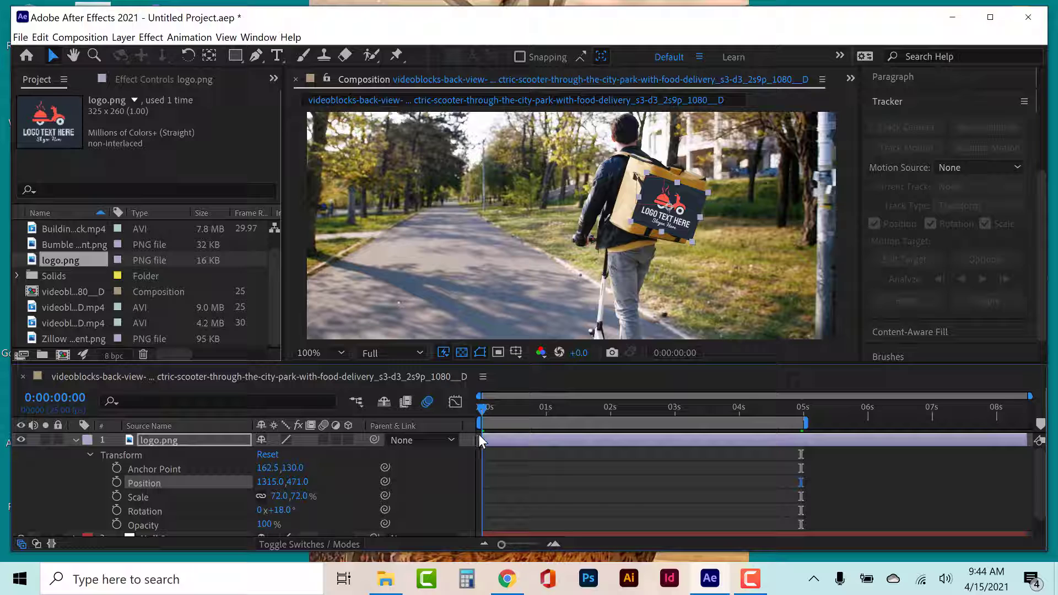
left_click_drag(482, 434, 484, 433)
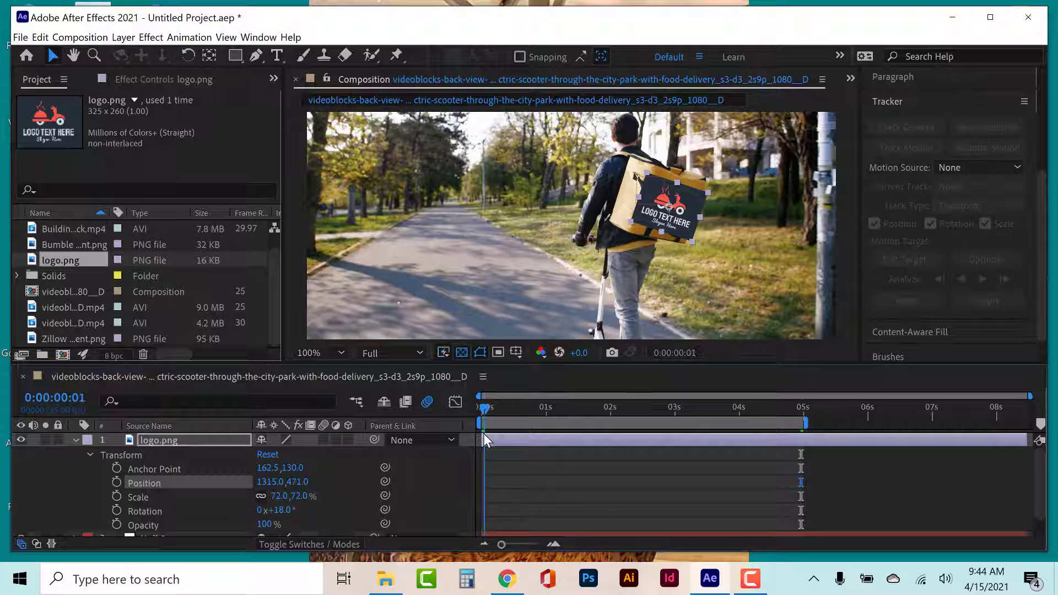
Parent the logo.png layer to Null 2 and preview the tracked logo
left_click(77, 441)
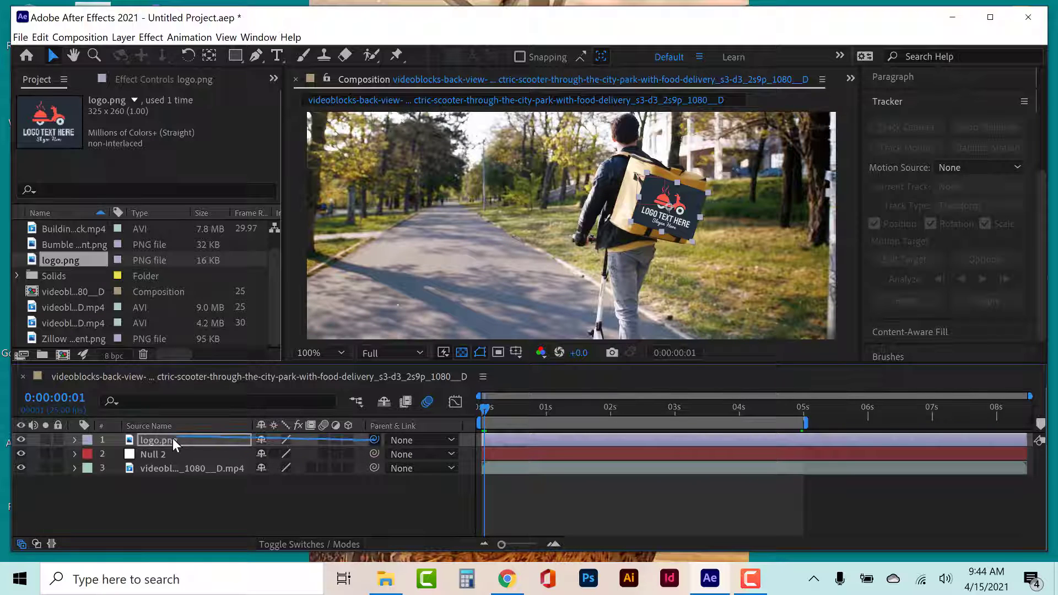
left_click_drag(173, 438, 158, 455)
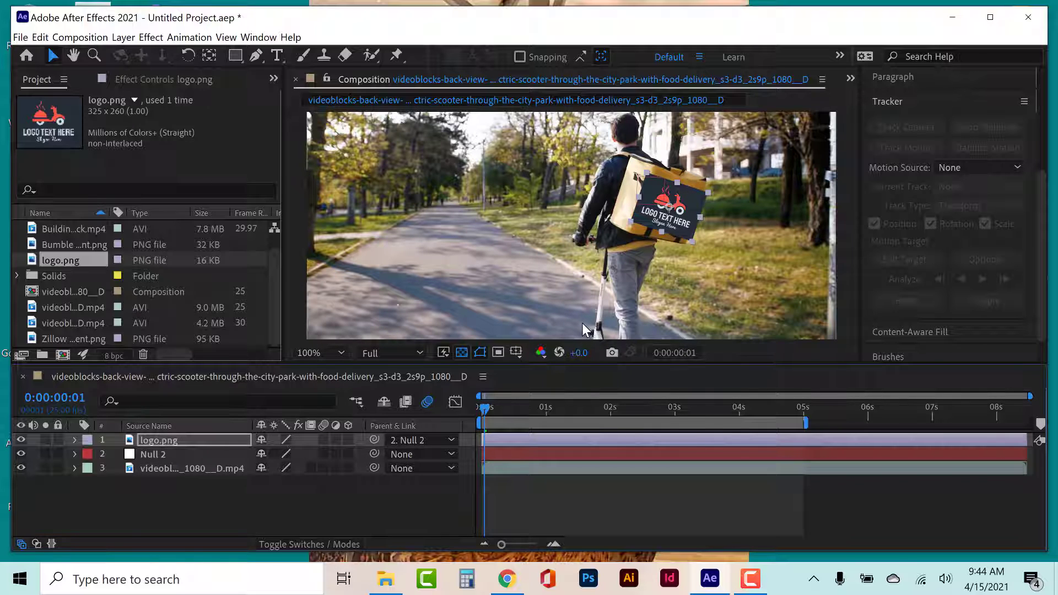
key("space")
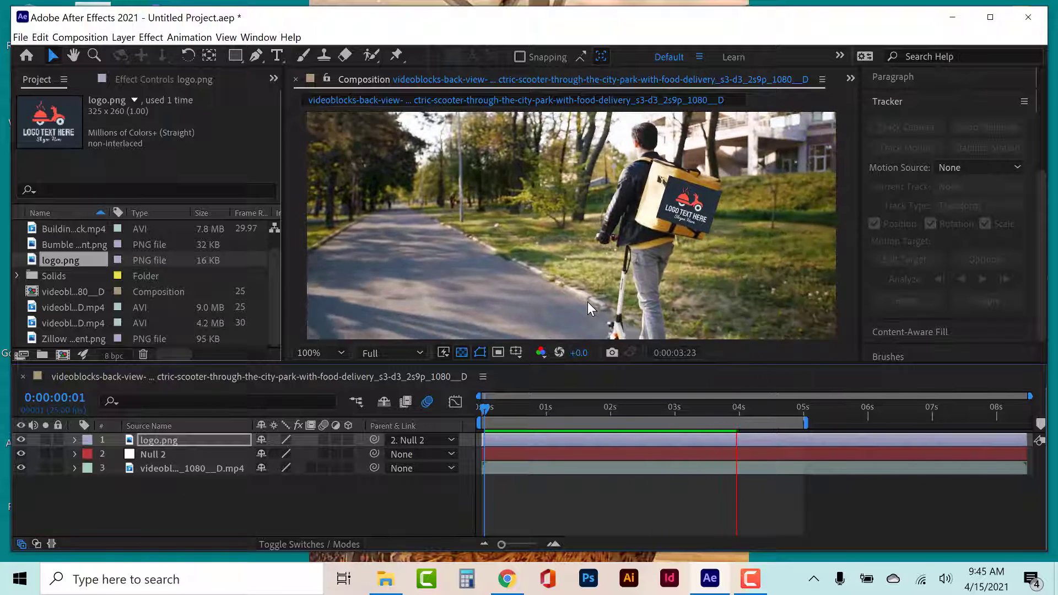
key("space")
Set the composition preview resolution to Quarter and return to the first frame
left_click(375, 355)
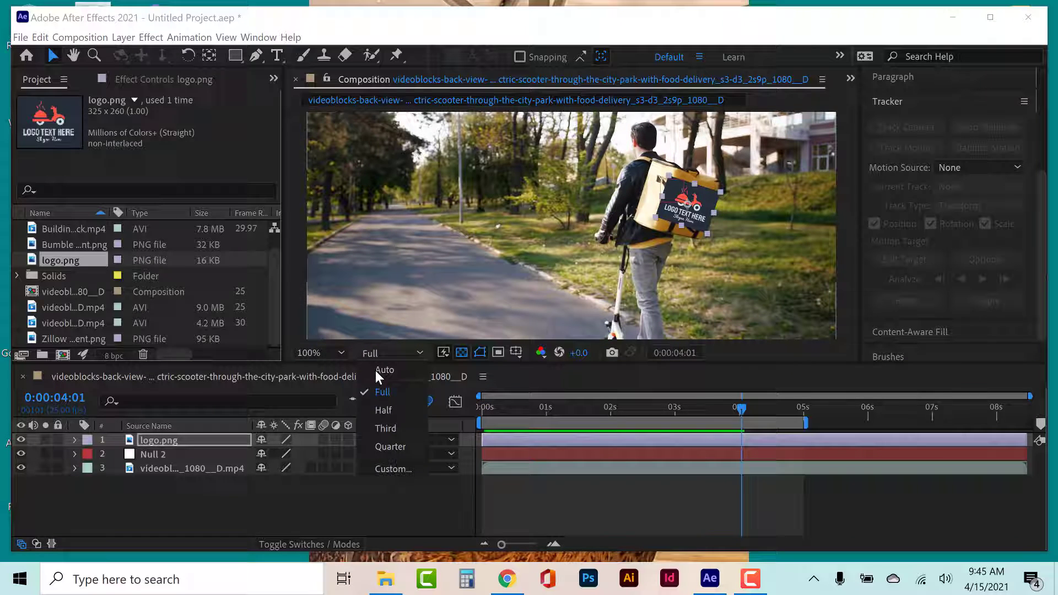
left_click(374, 447)
left_click_drag(488, 405, 471, 405)
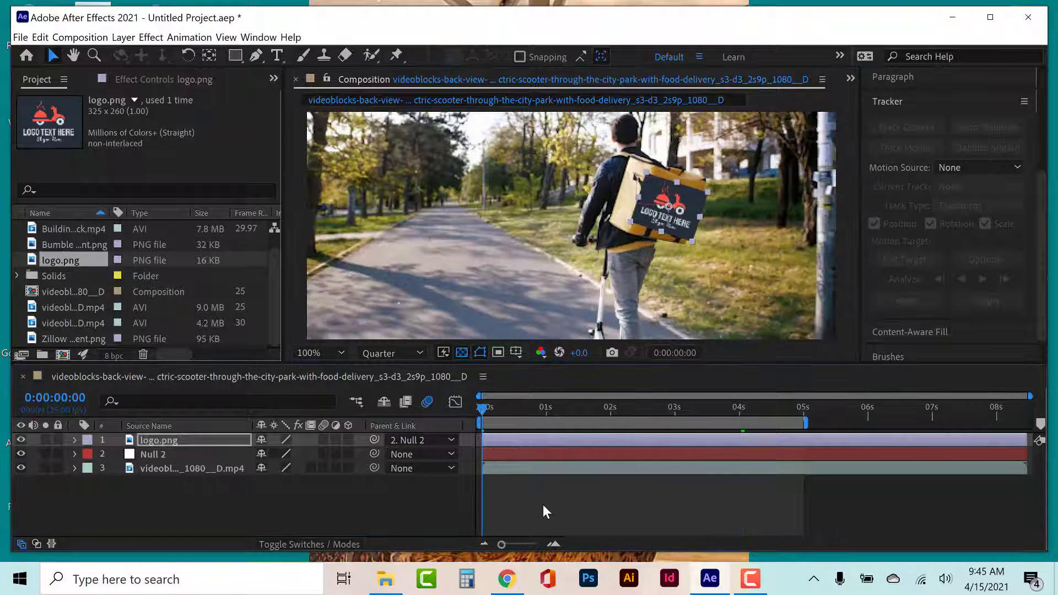
Preview the tracked logo and examine Null 2's Scale keyframes around 0:00:00:11
key("space")
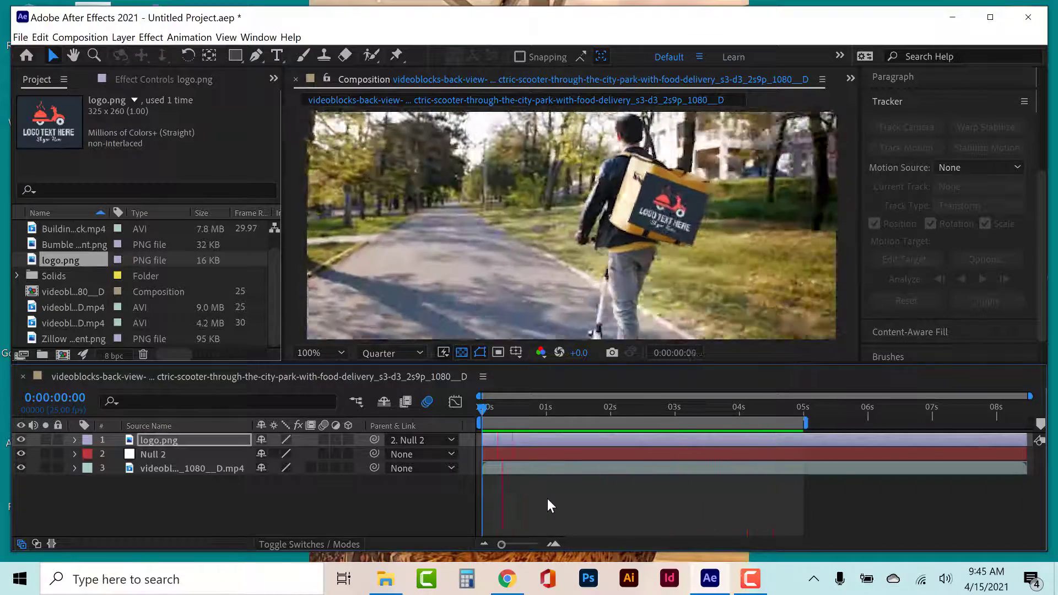
key("space")
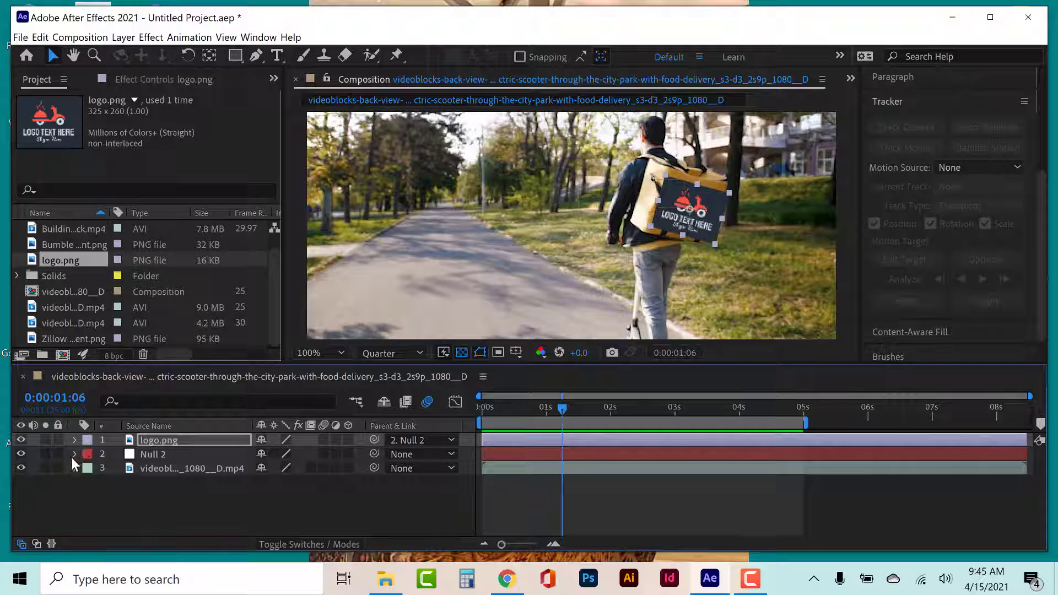
left_click(73, 455)
left_click(167, 500)
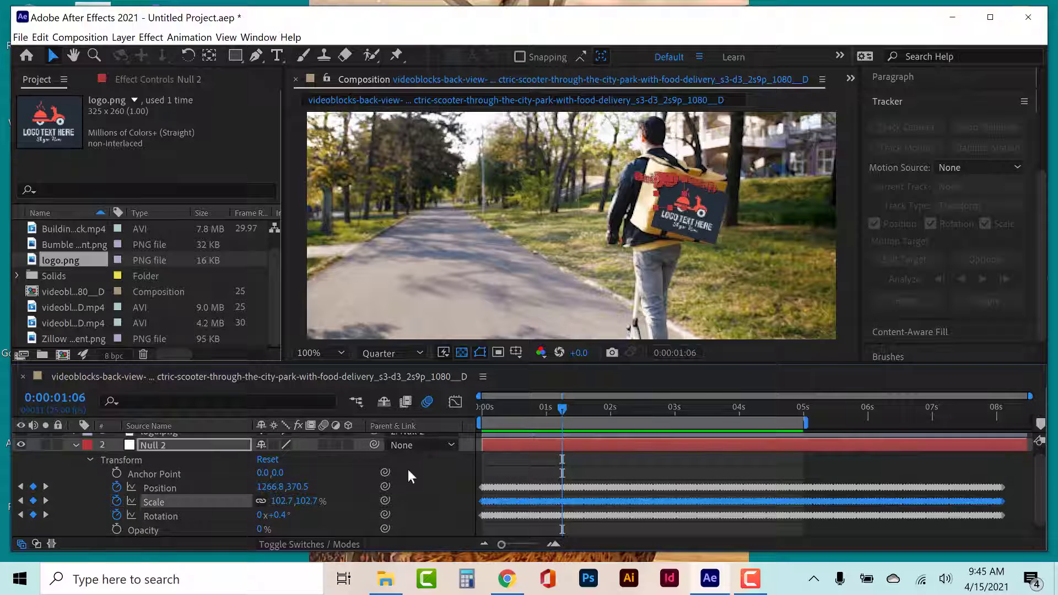
left_click_drag(557, 408, 507, 408)
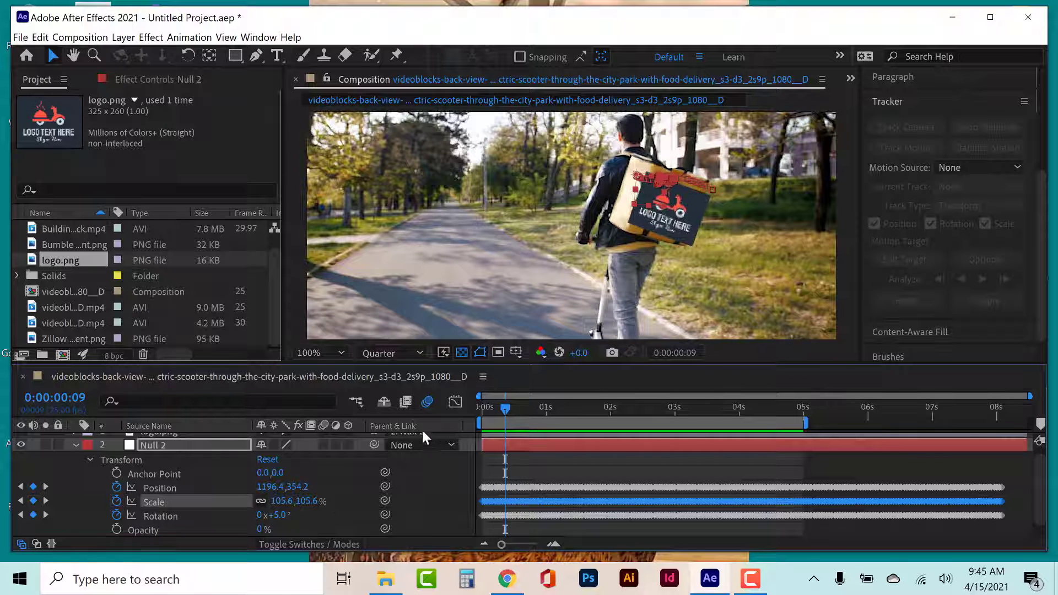
left_click_drag(505, 408, 512, 408)
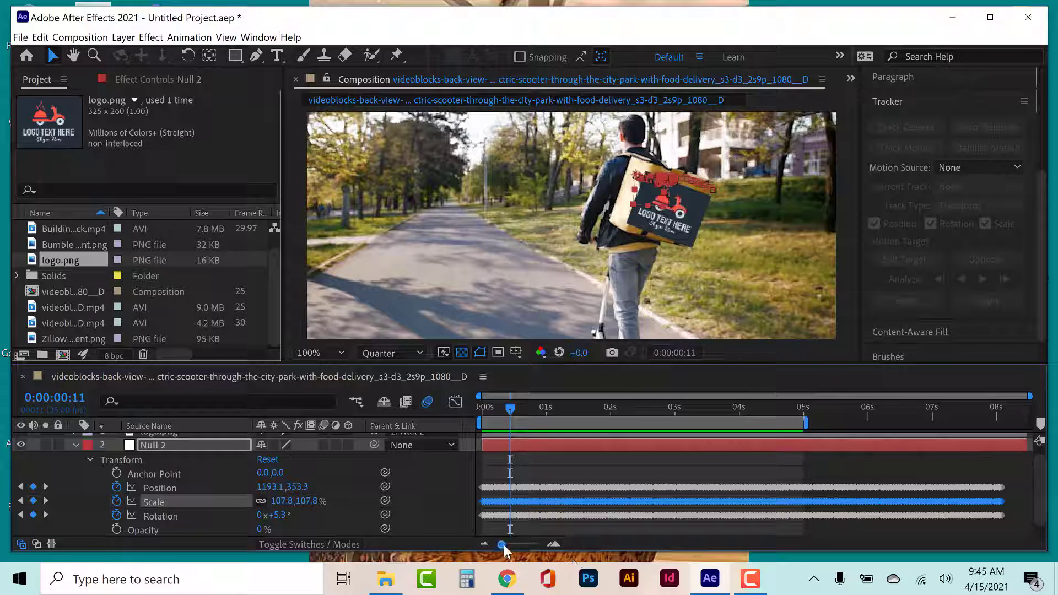
Delete Null 2's Scale keyframes from frame 8 through frame 13, leaving its Position and Rotation keyframes in place
left_click_drag(503, 544, 536, 544)
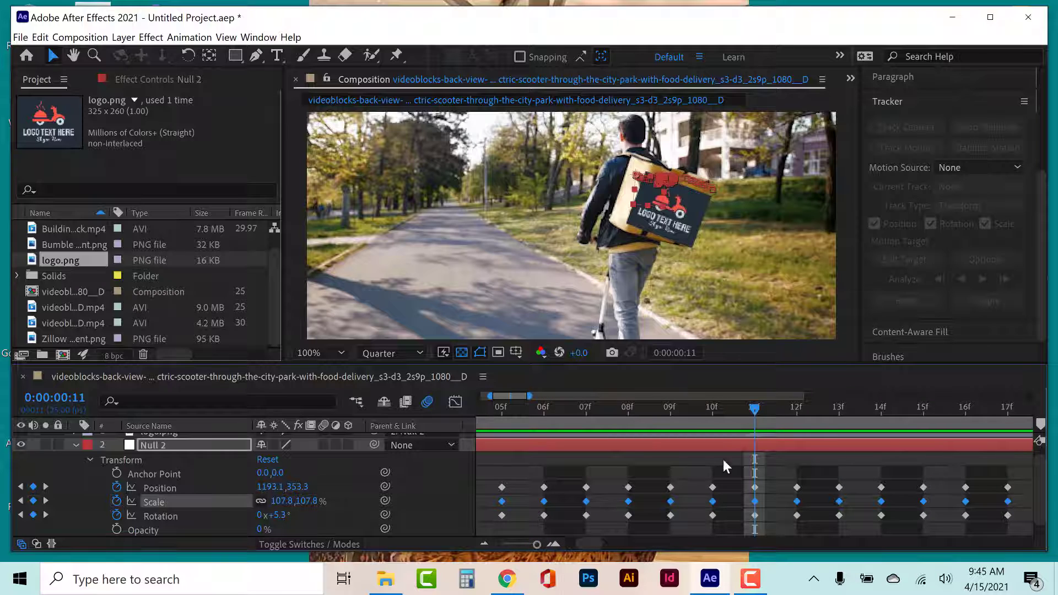
left_click(714, 501)
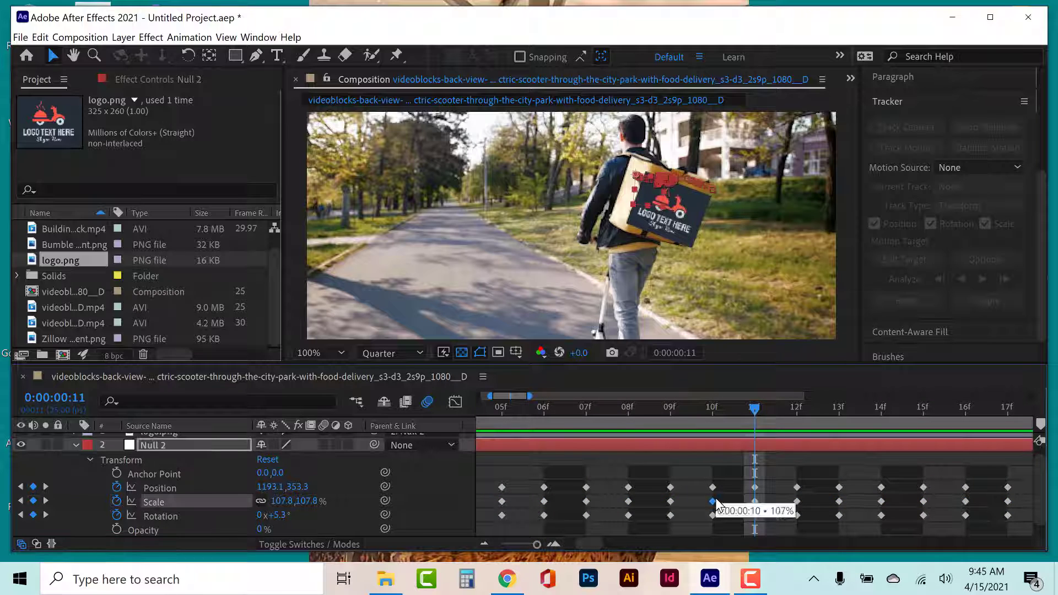
left_click(716, 408)
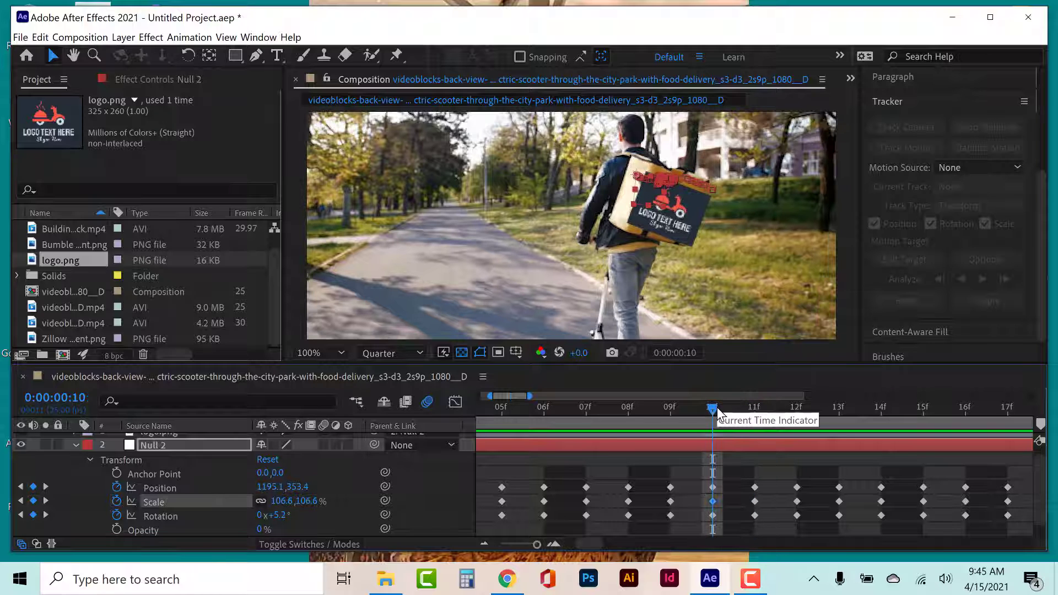
left_click(670, 501)
left_click(713, 501, "shift")
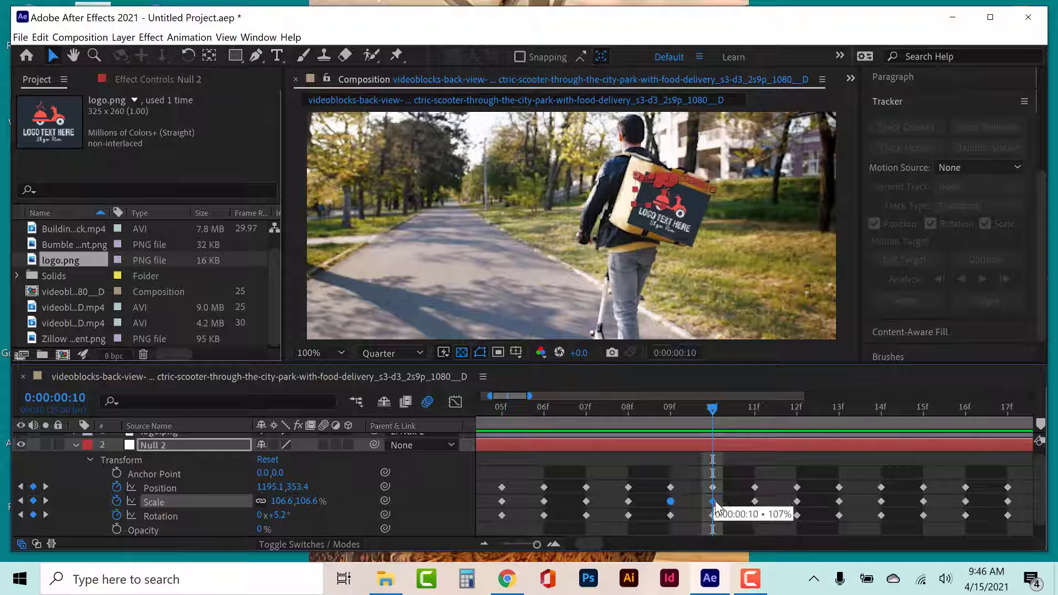
left_click(755, 501, "shift")
left_click(797, 501, "shift")
double_click(839, 501, "shift")
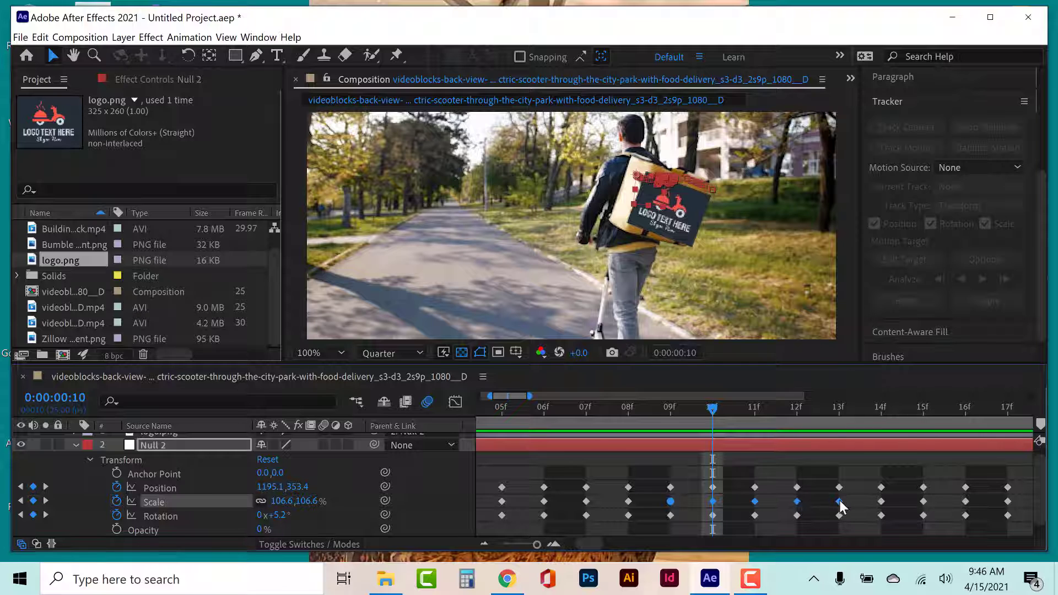
left_click(597, 366)
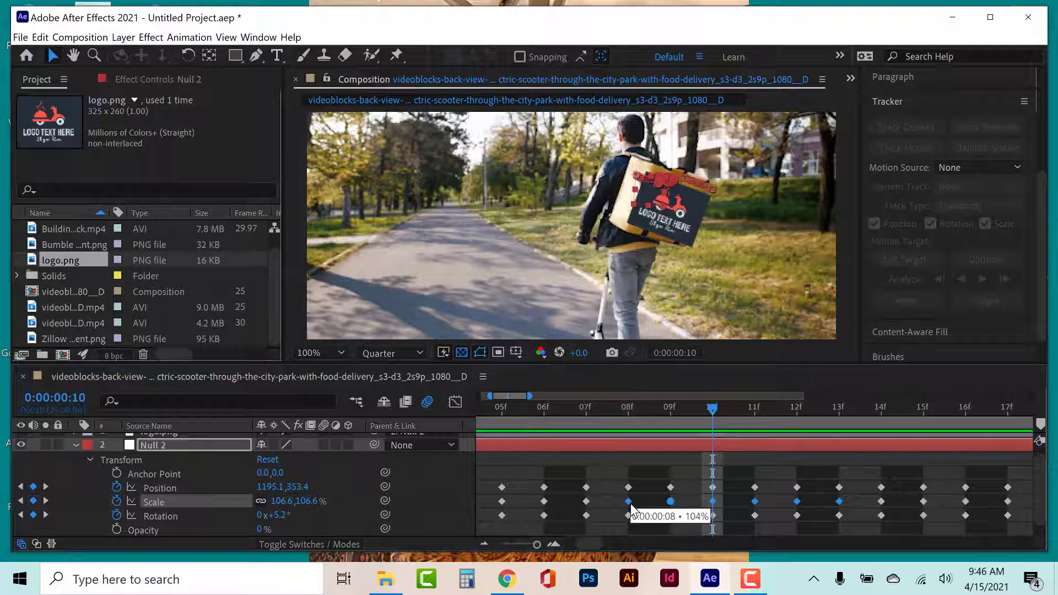
key("Delete")
Preview the logo's motion from 0:00:00:08 and collapse Null 2's properties
left_click(630, 408)
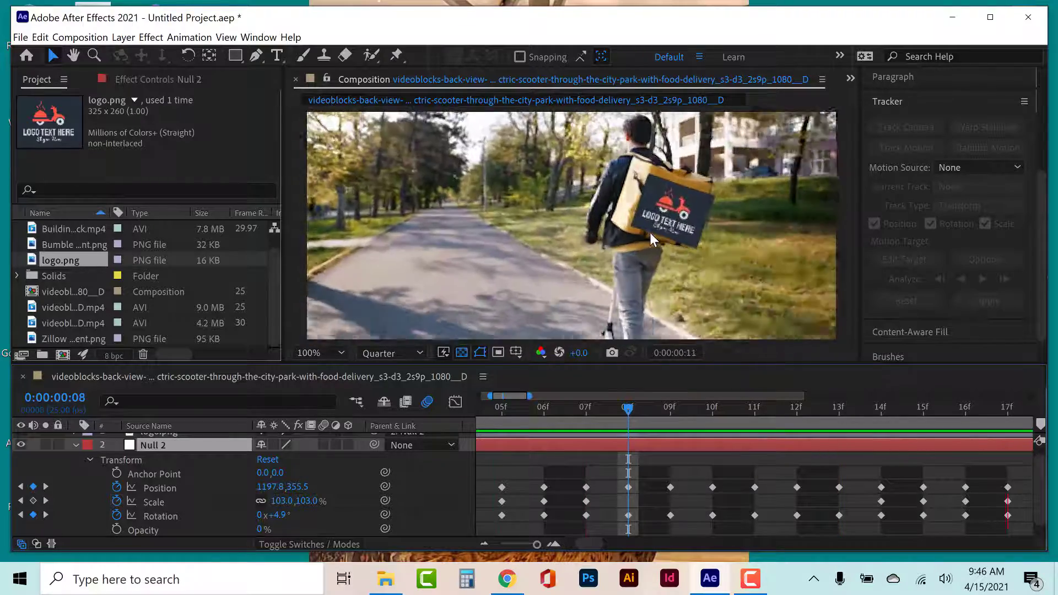
key("space")
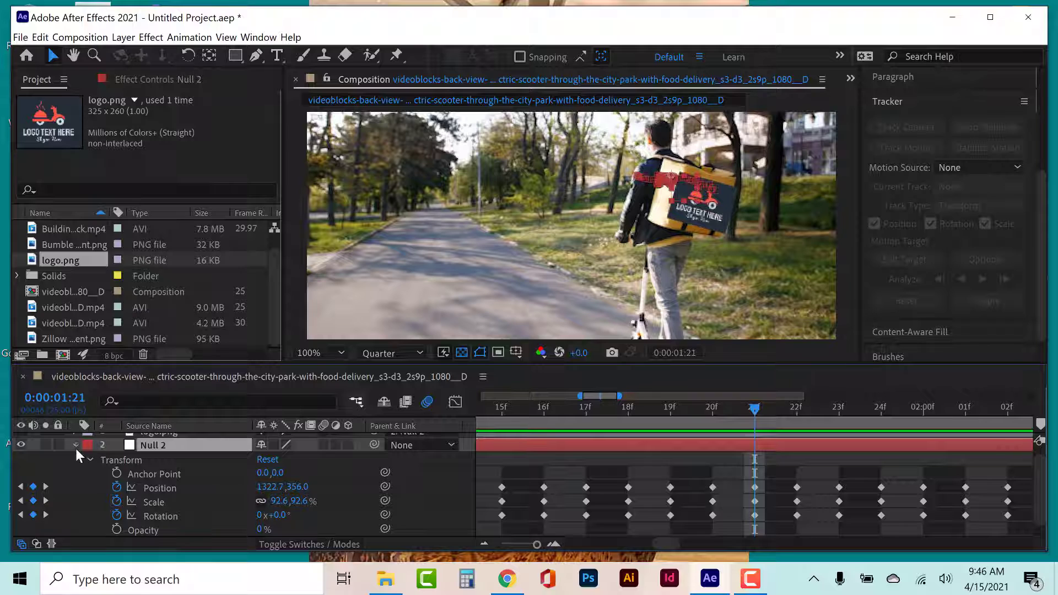
left_click(75, 447)
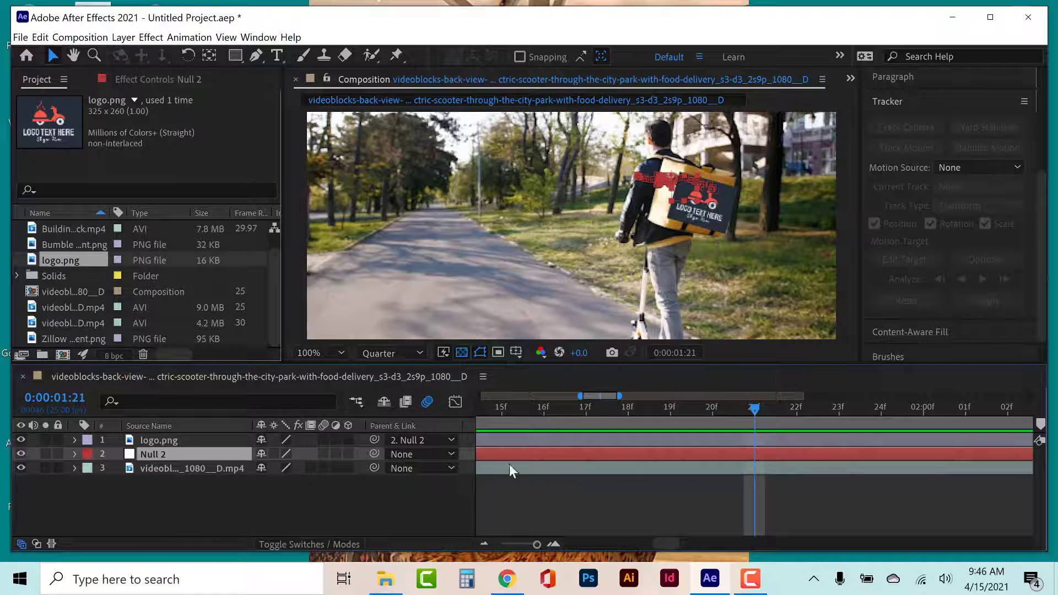
Move the current time to 0:00:00:10 and minimize the After Effects window
left_click(497, 544)
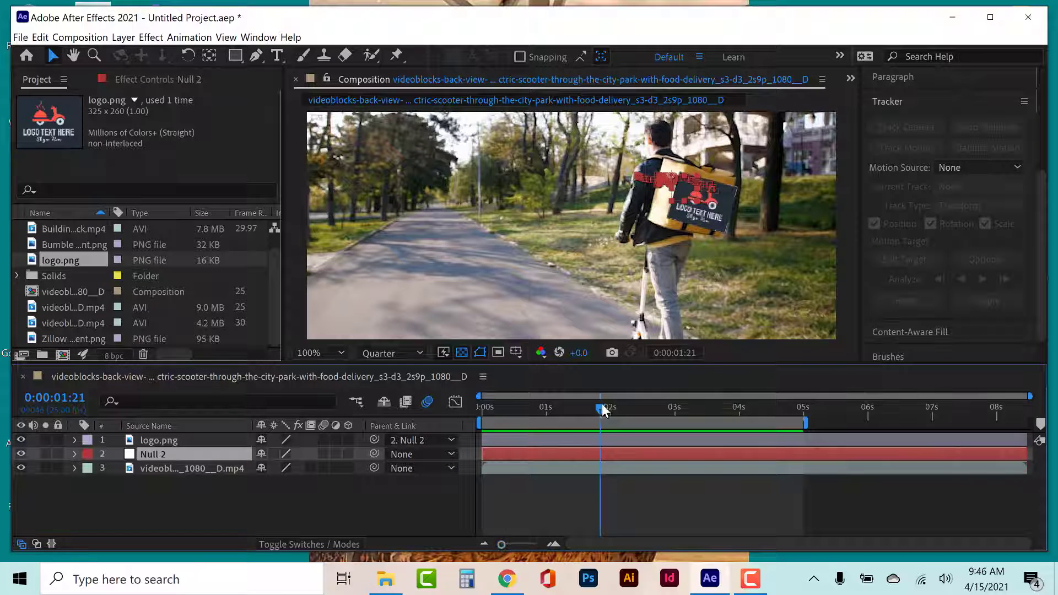
left_click_drag(601, 407, 507, 424)
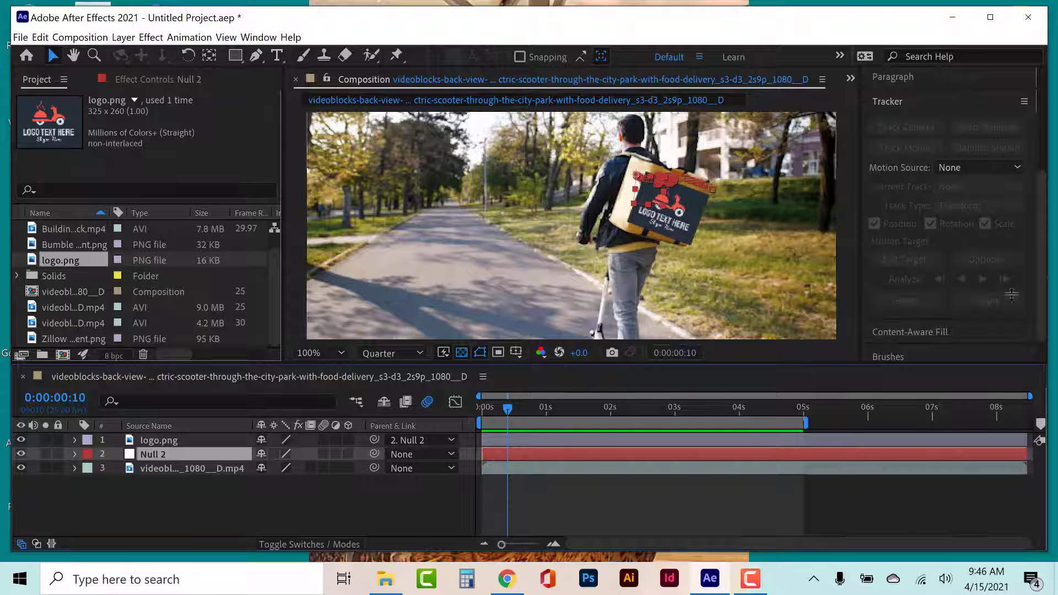
left_click(949, 21)
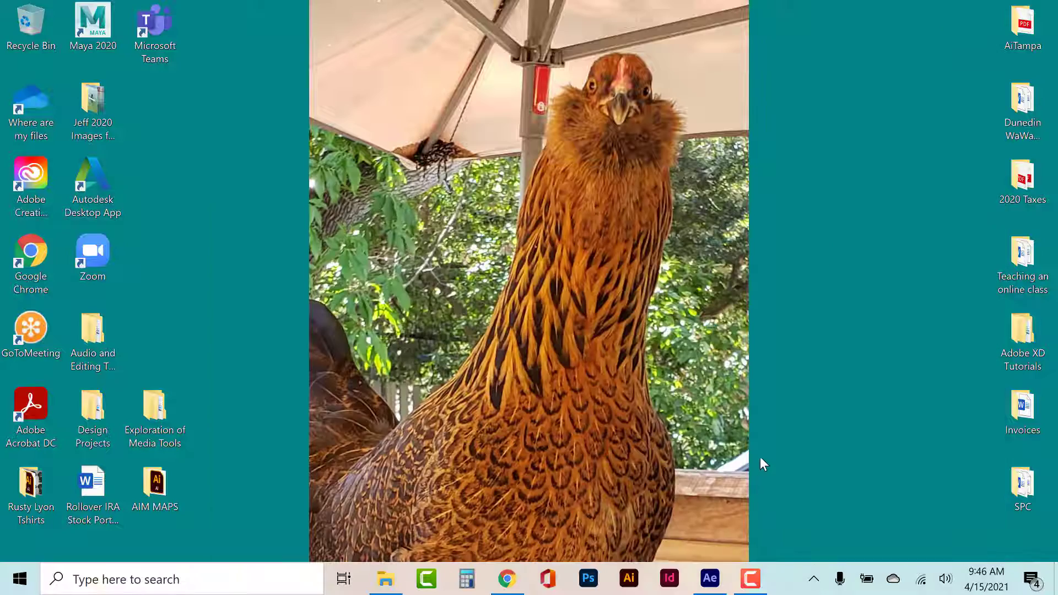